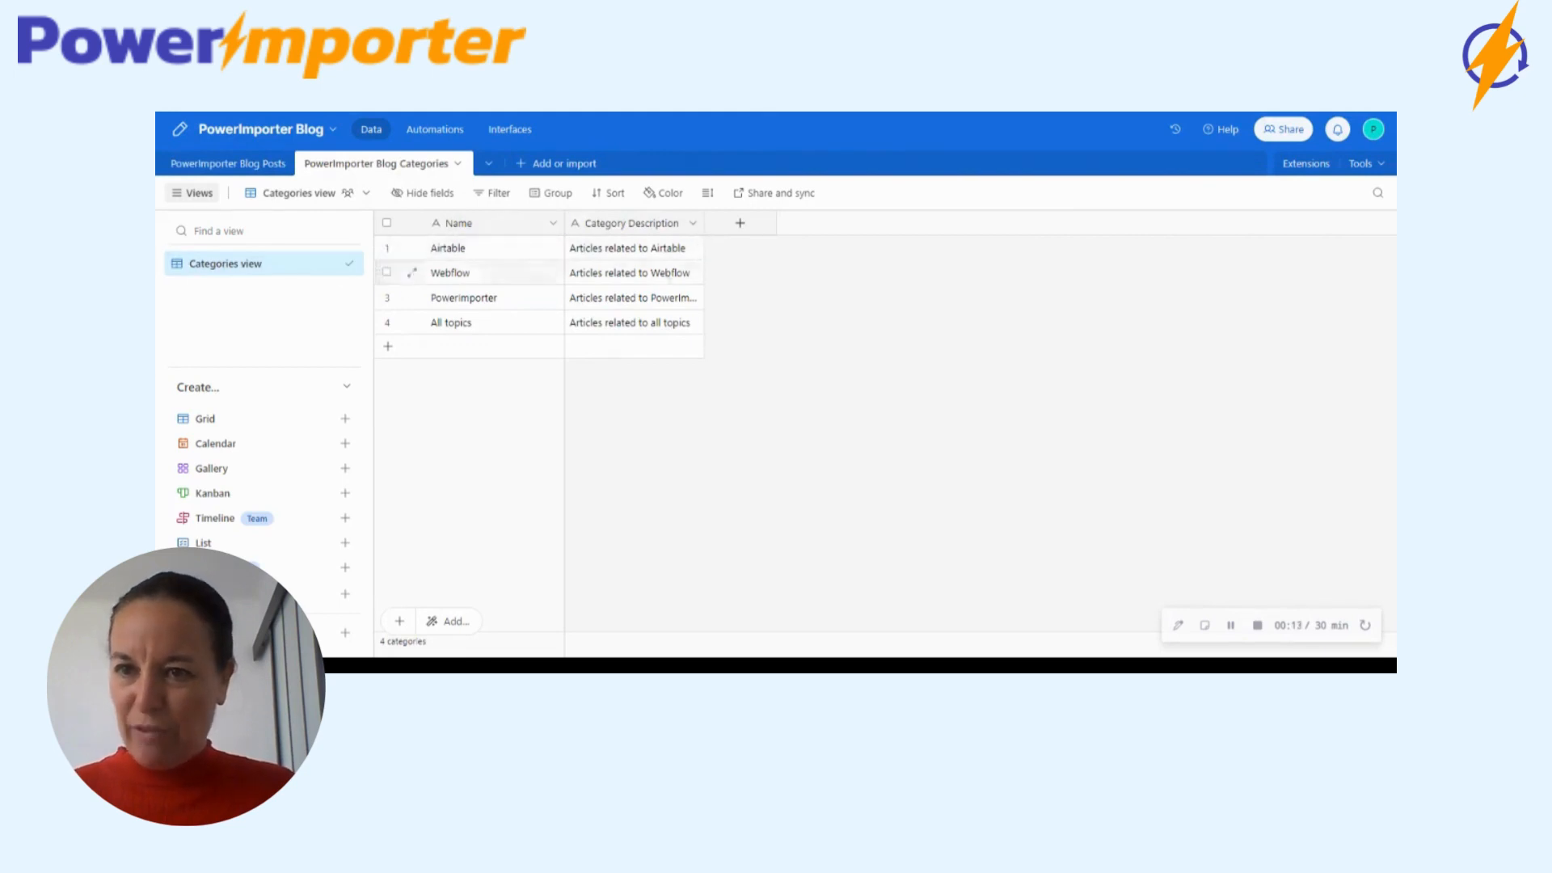
Step: In the PowerImporter Blog Posts table, create "Category - single reference field" linking to PowerImporter Blog Categories, with multiple-record linking disabled and no lookup fields
left_click(203, 167)
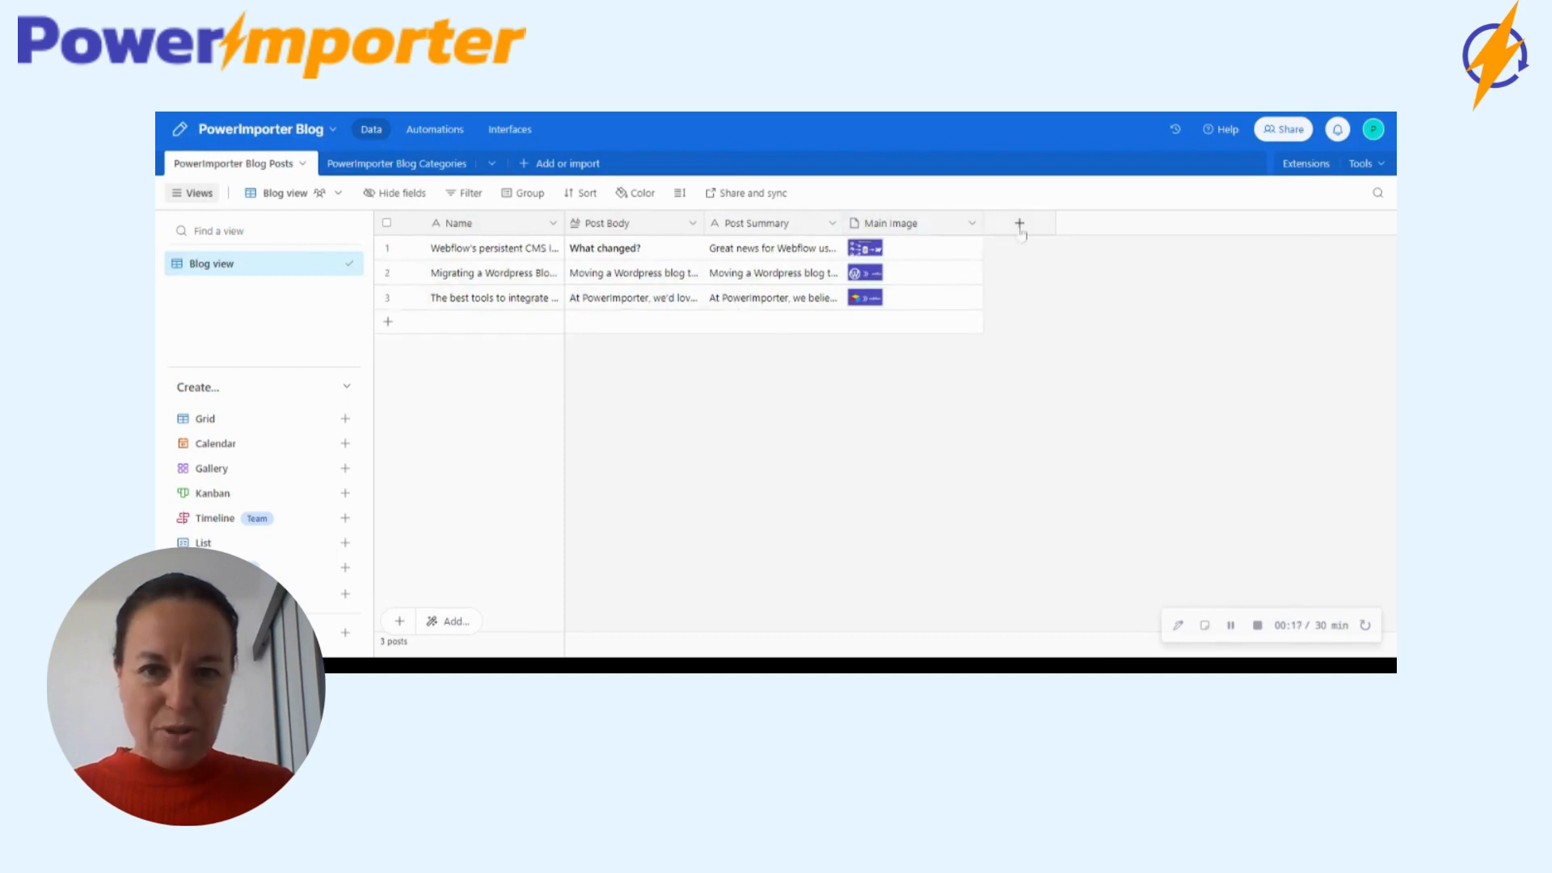
left_click(1020, 226)
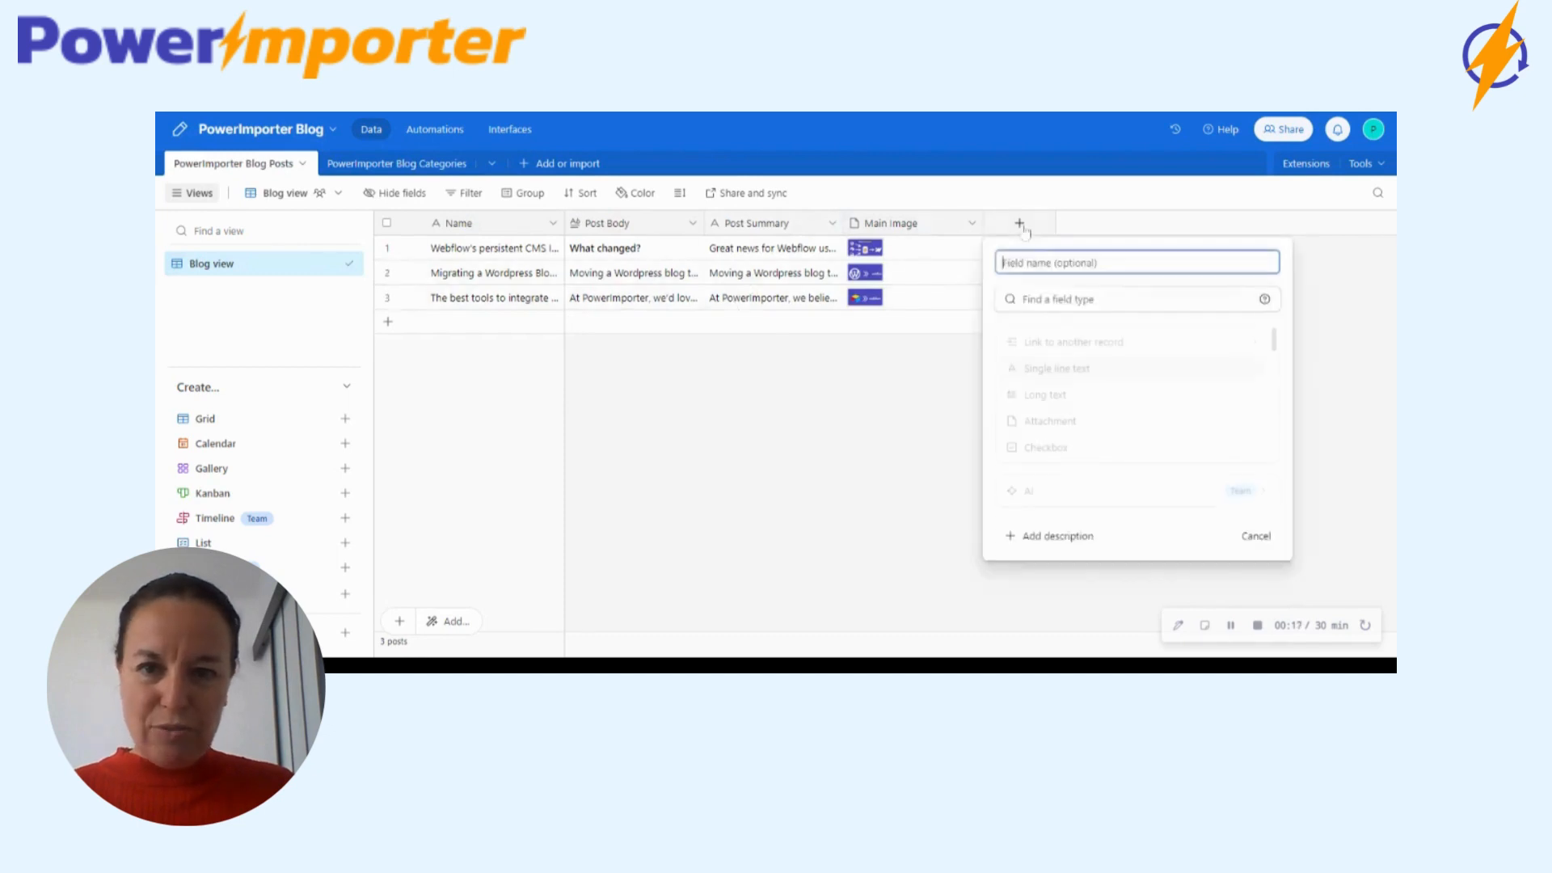
left_click(1048, 355)
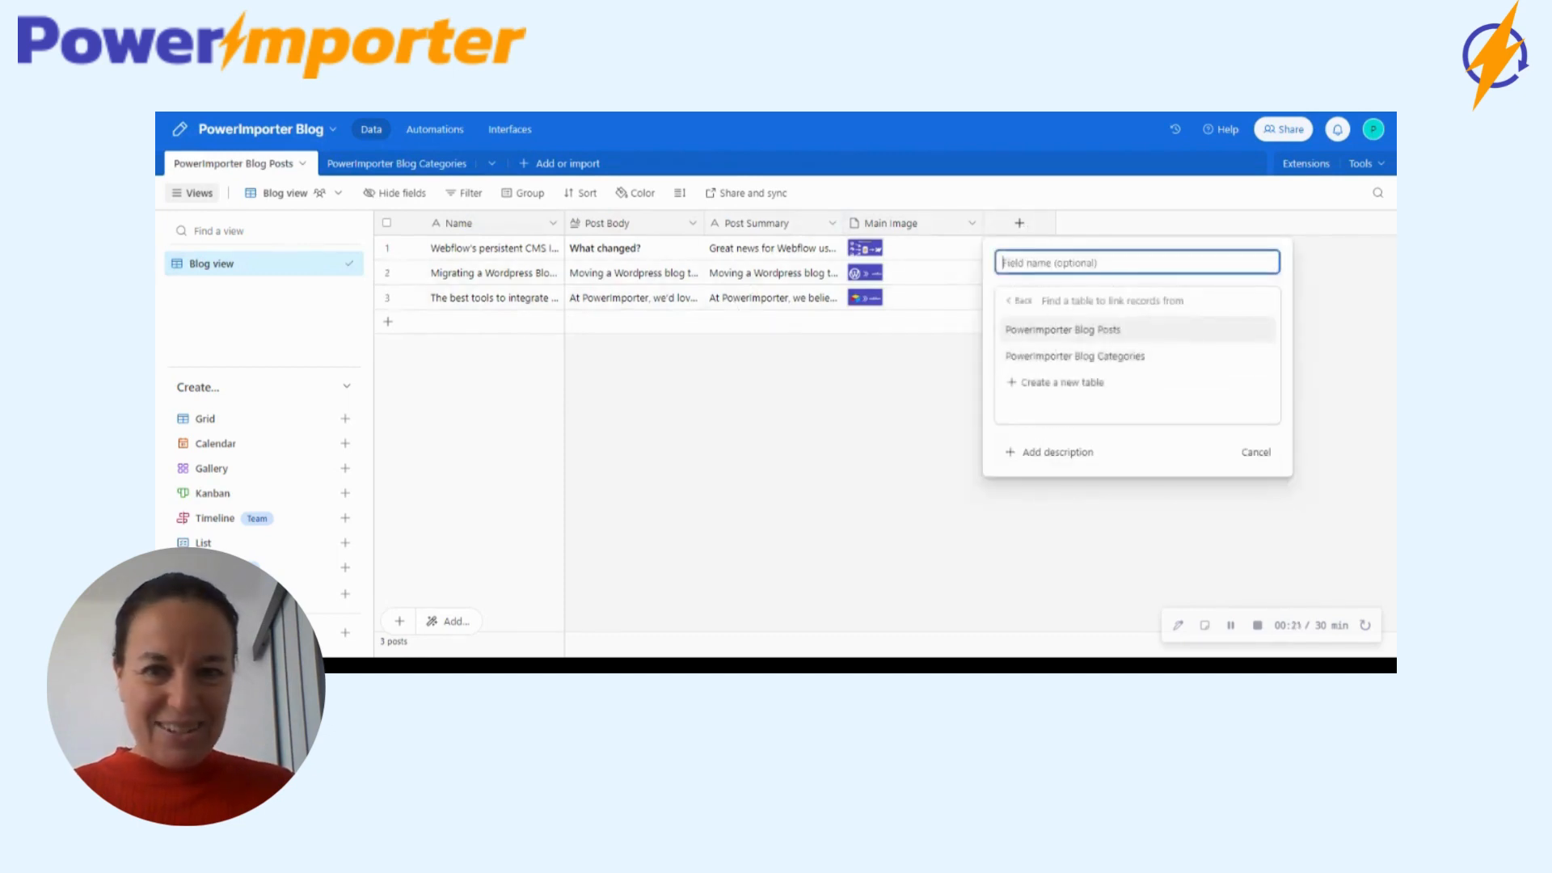
type("Category - single r")
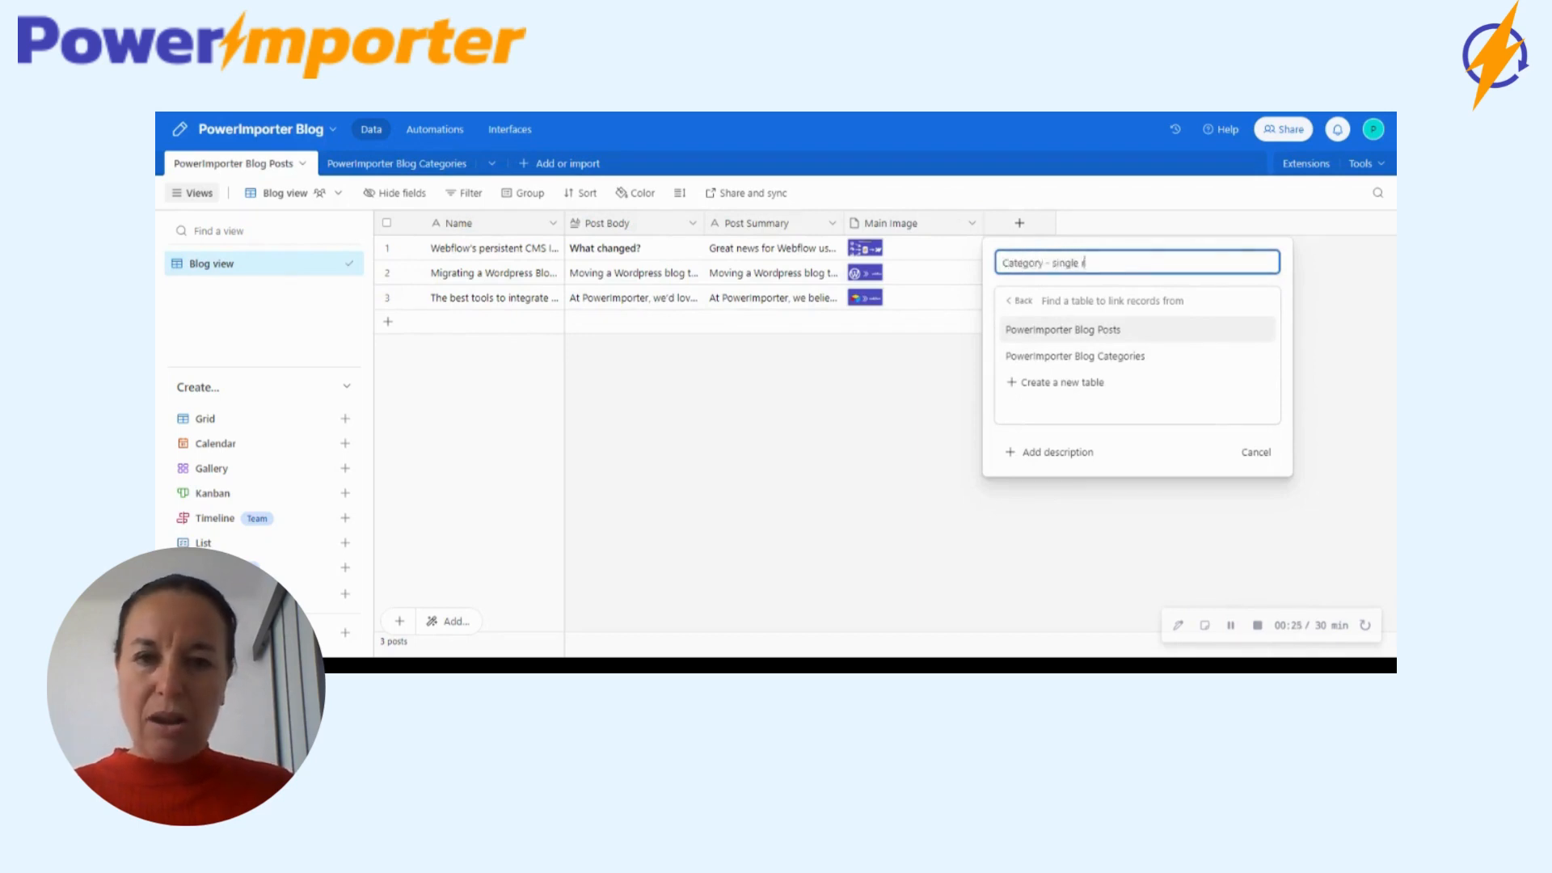
type("field")
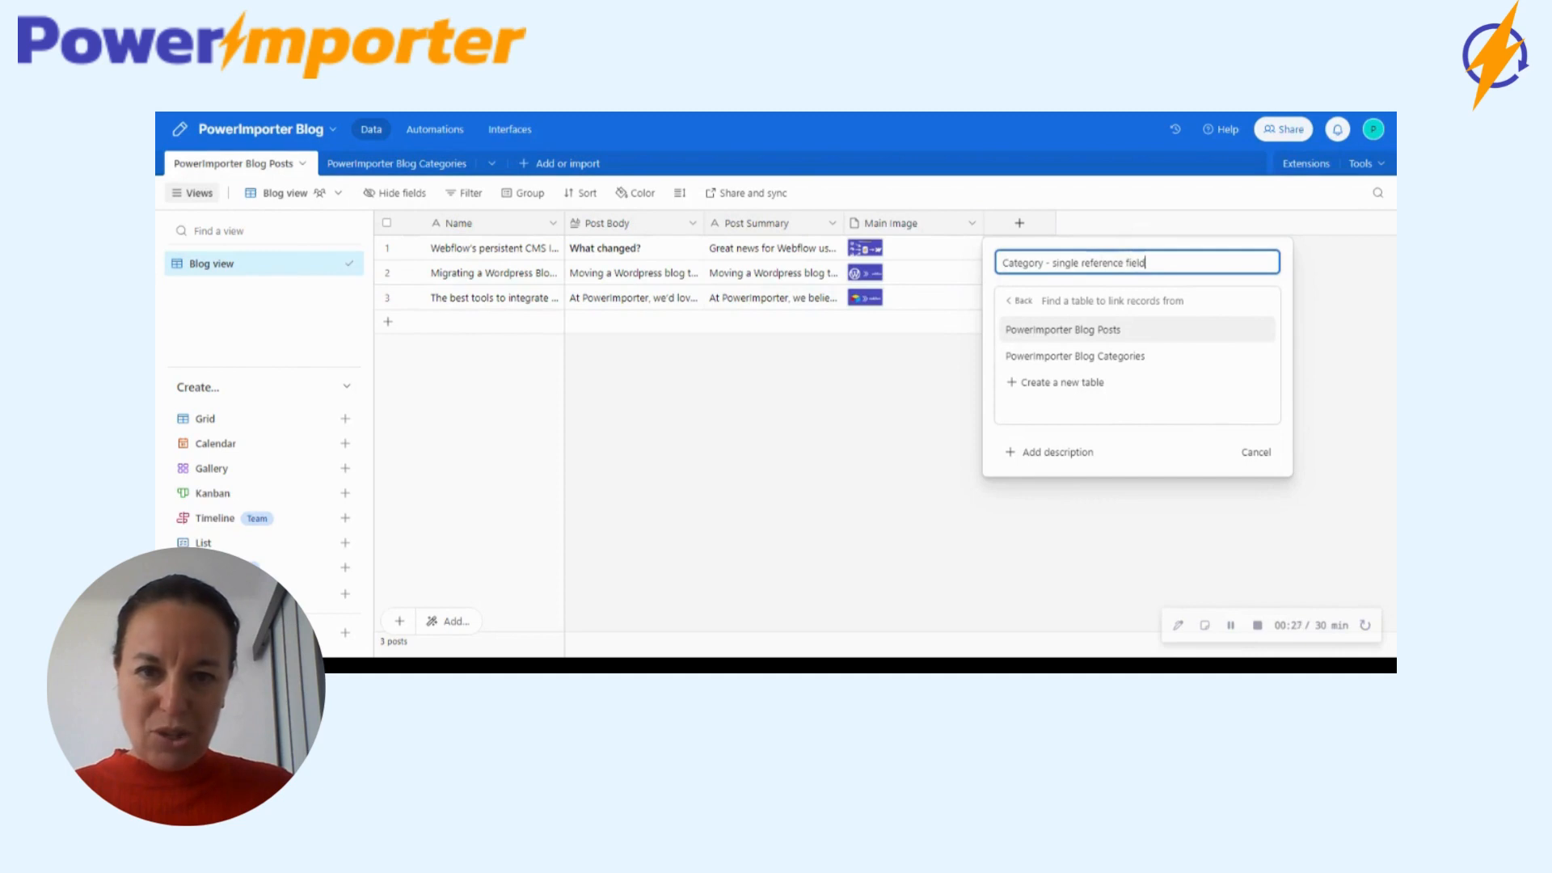
left_click(1075, 356)
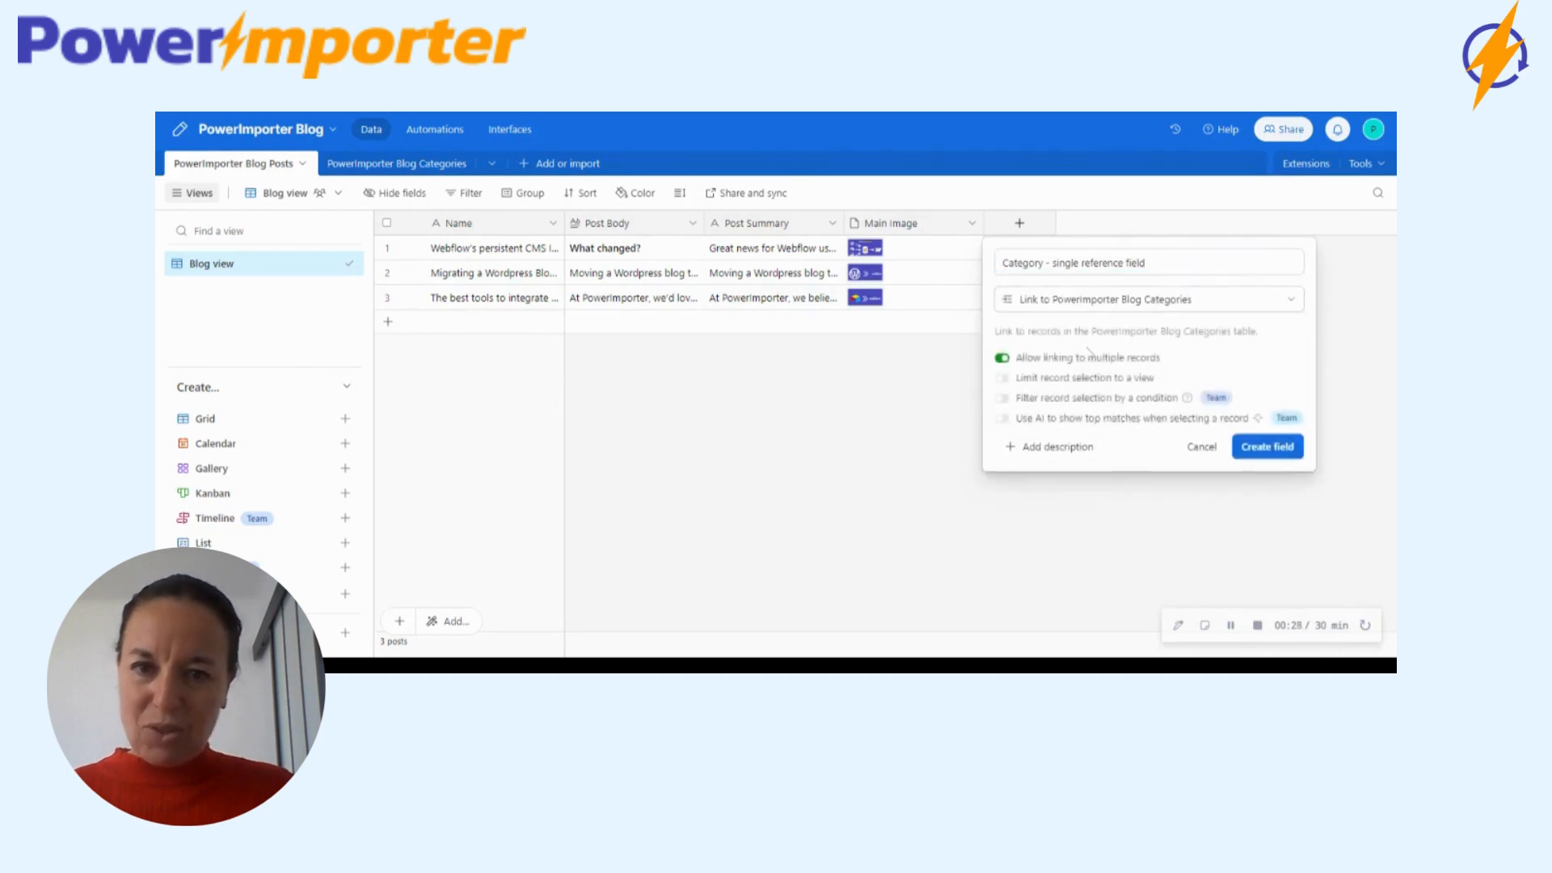
left_click(1001, 358)
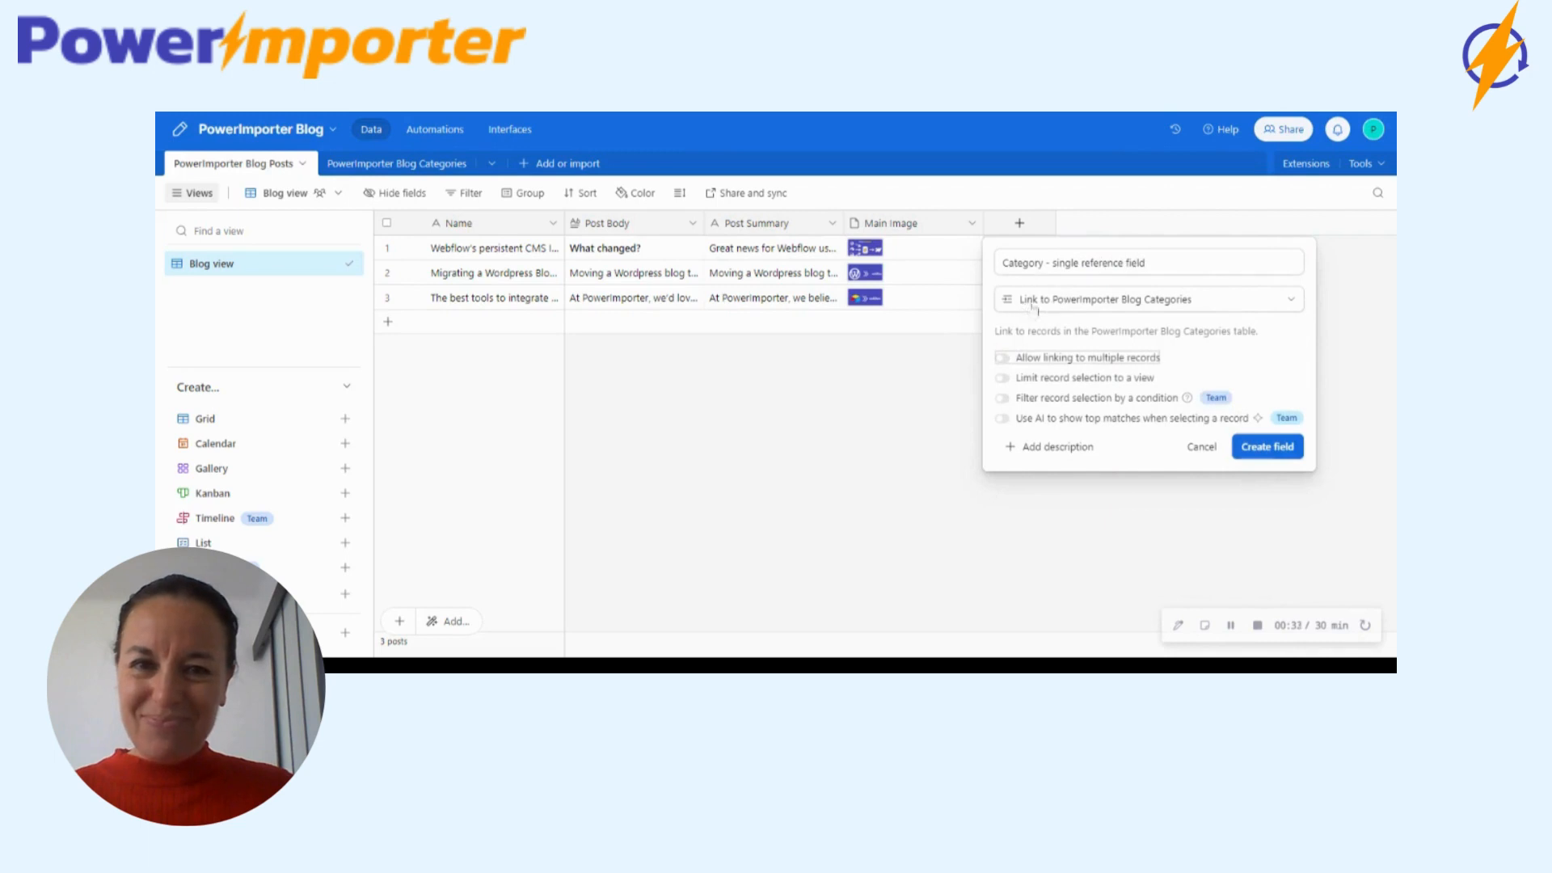
left_click(1258, 451)
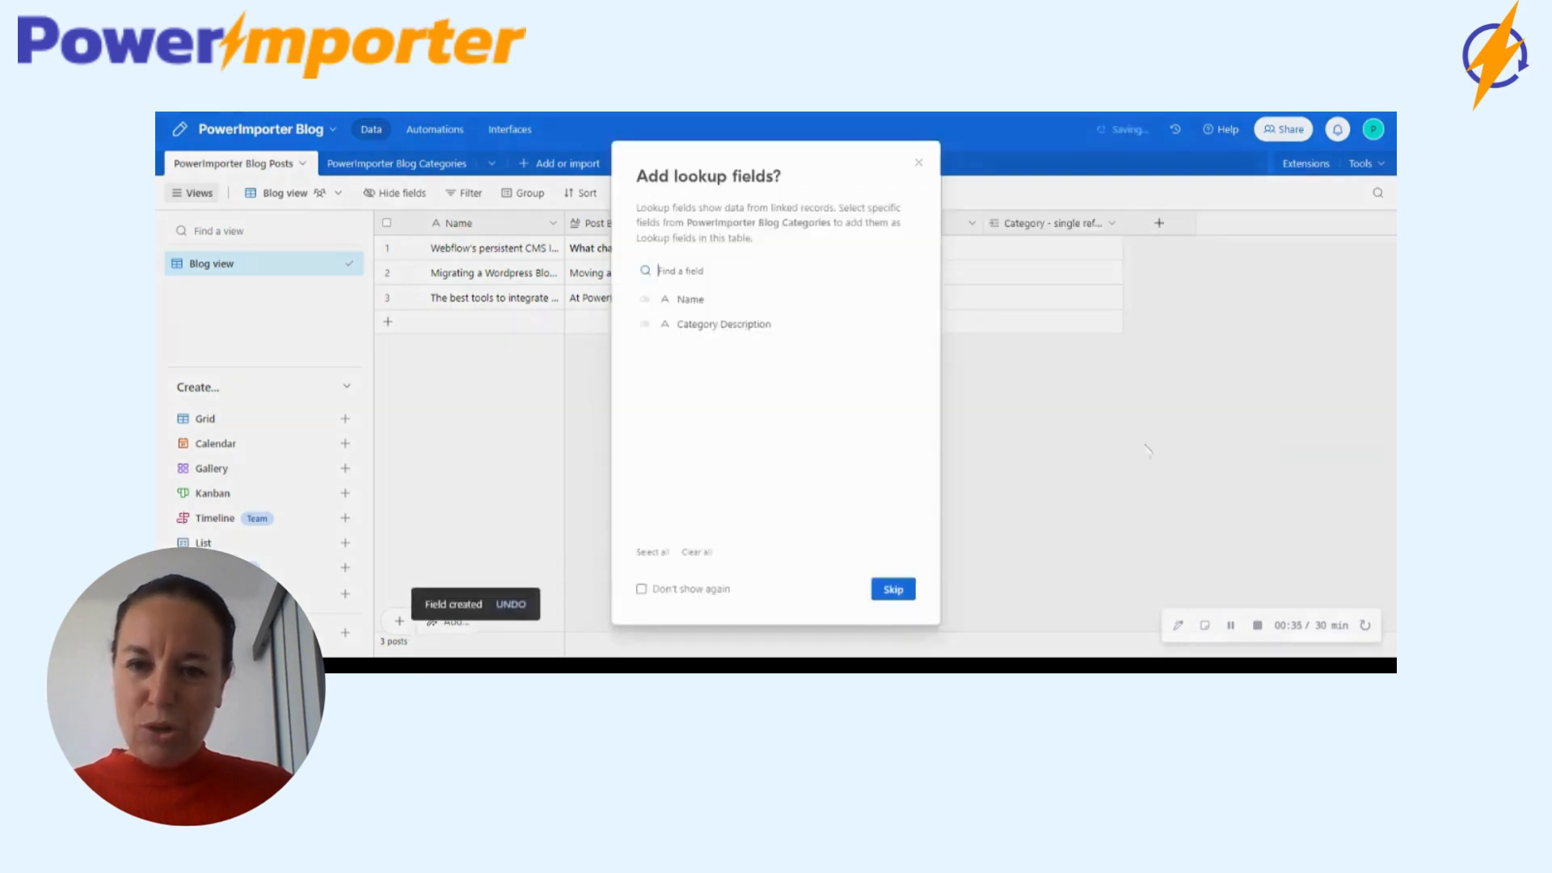
left_click(893, 588)
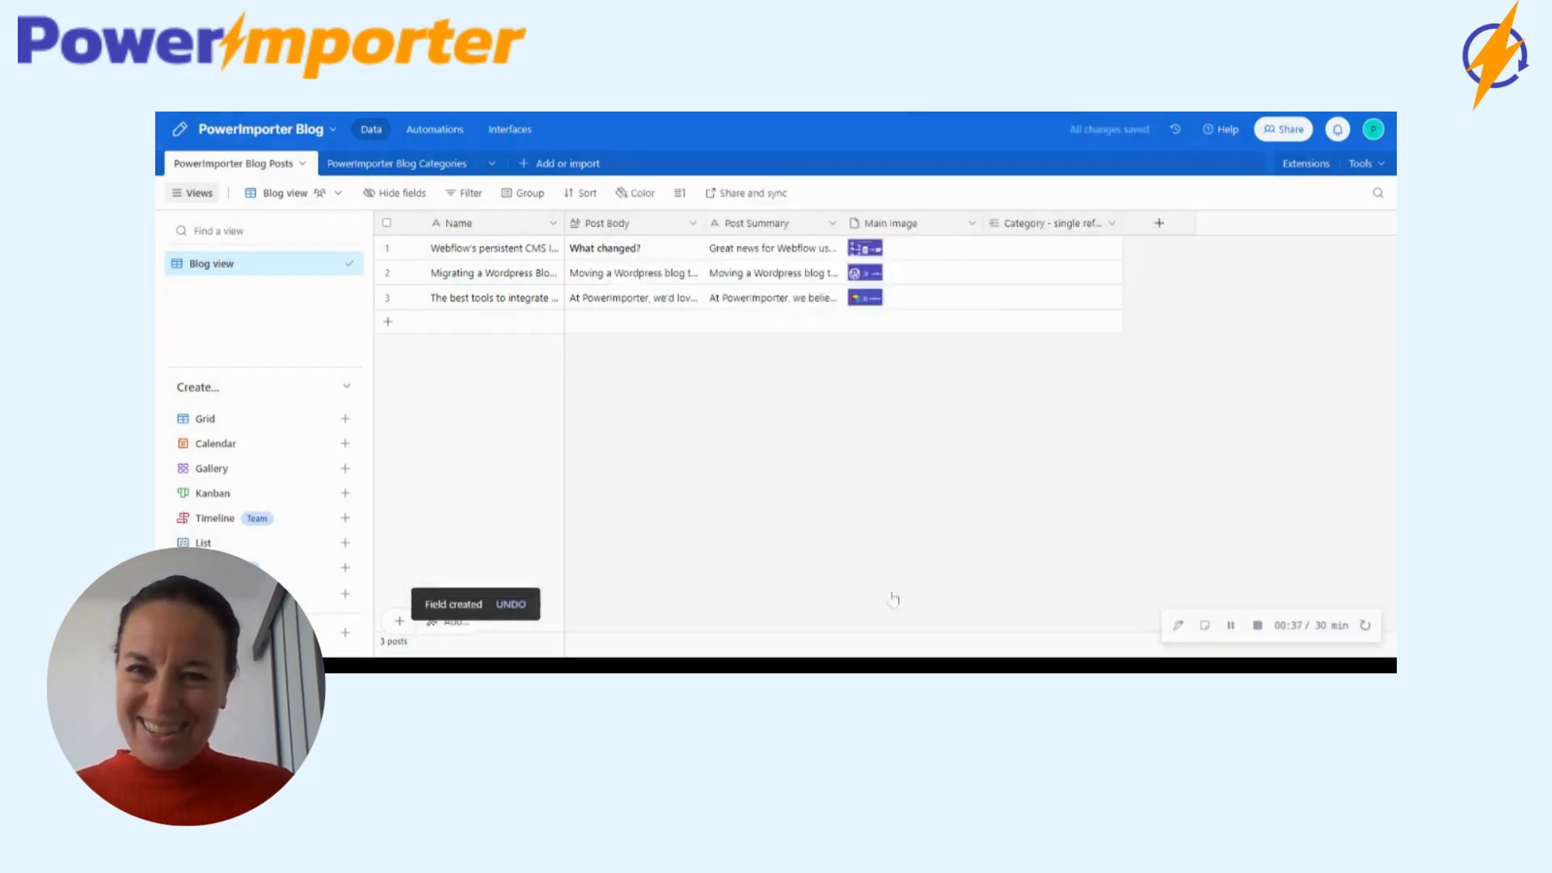
Step: In the single reference field, link the first post to Webflow, the second to PowerImporter and the third to All topics
left_click(1035, 252)
left_click(996, 248)
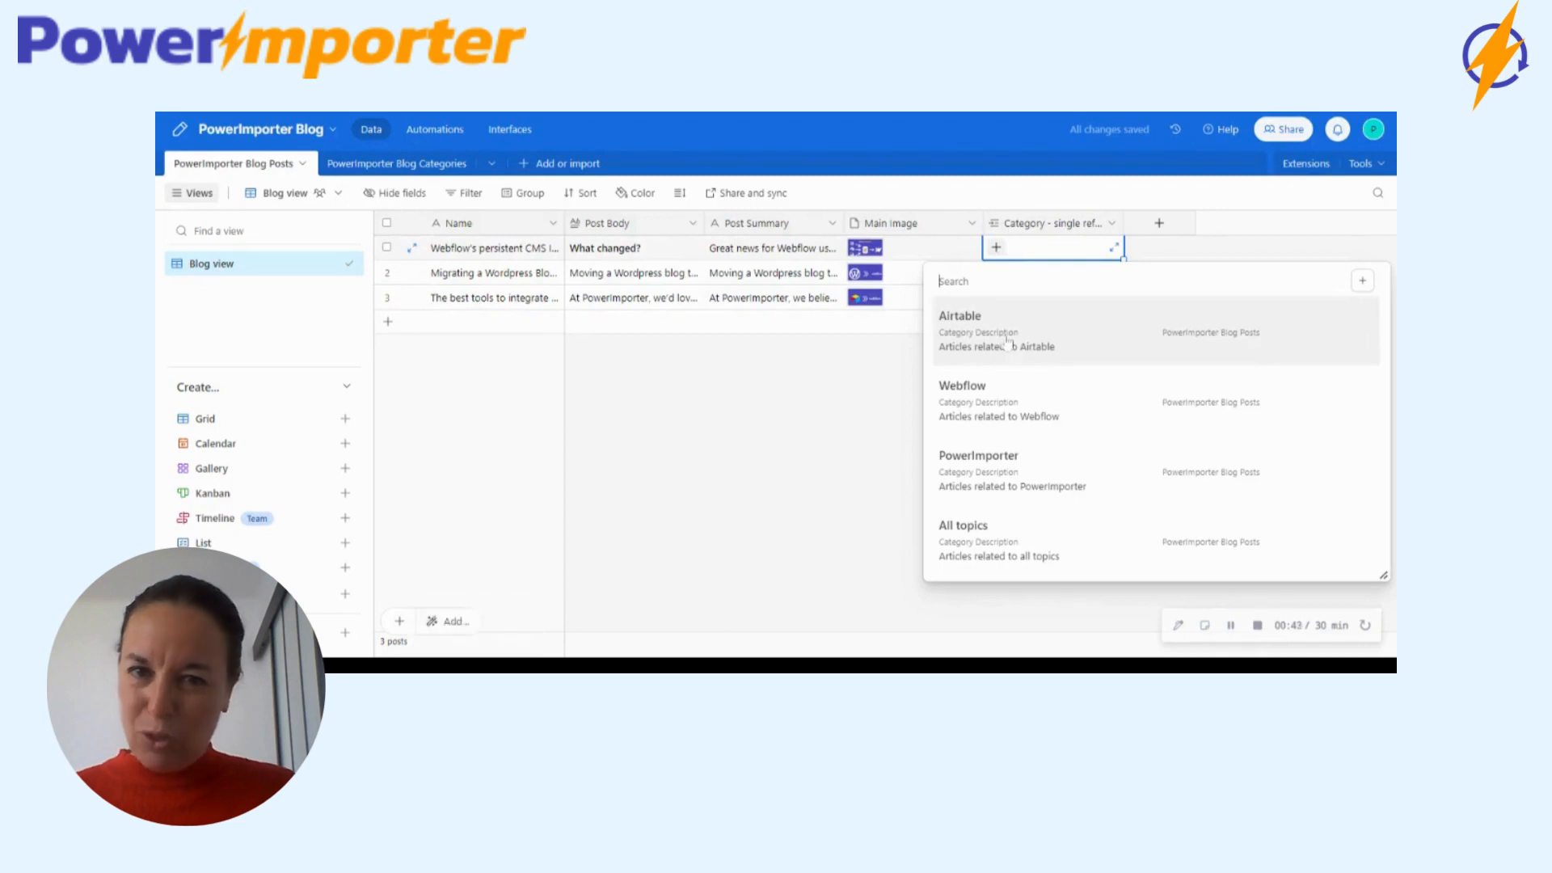
left_click(1020, 420)
left_click(1023, 275)
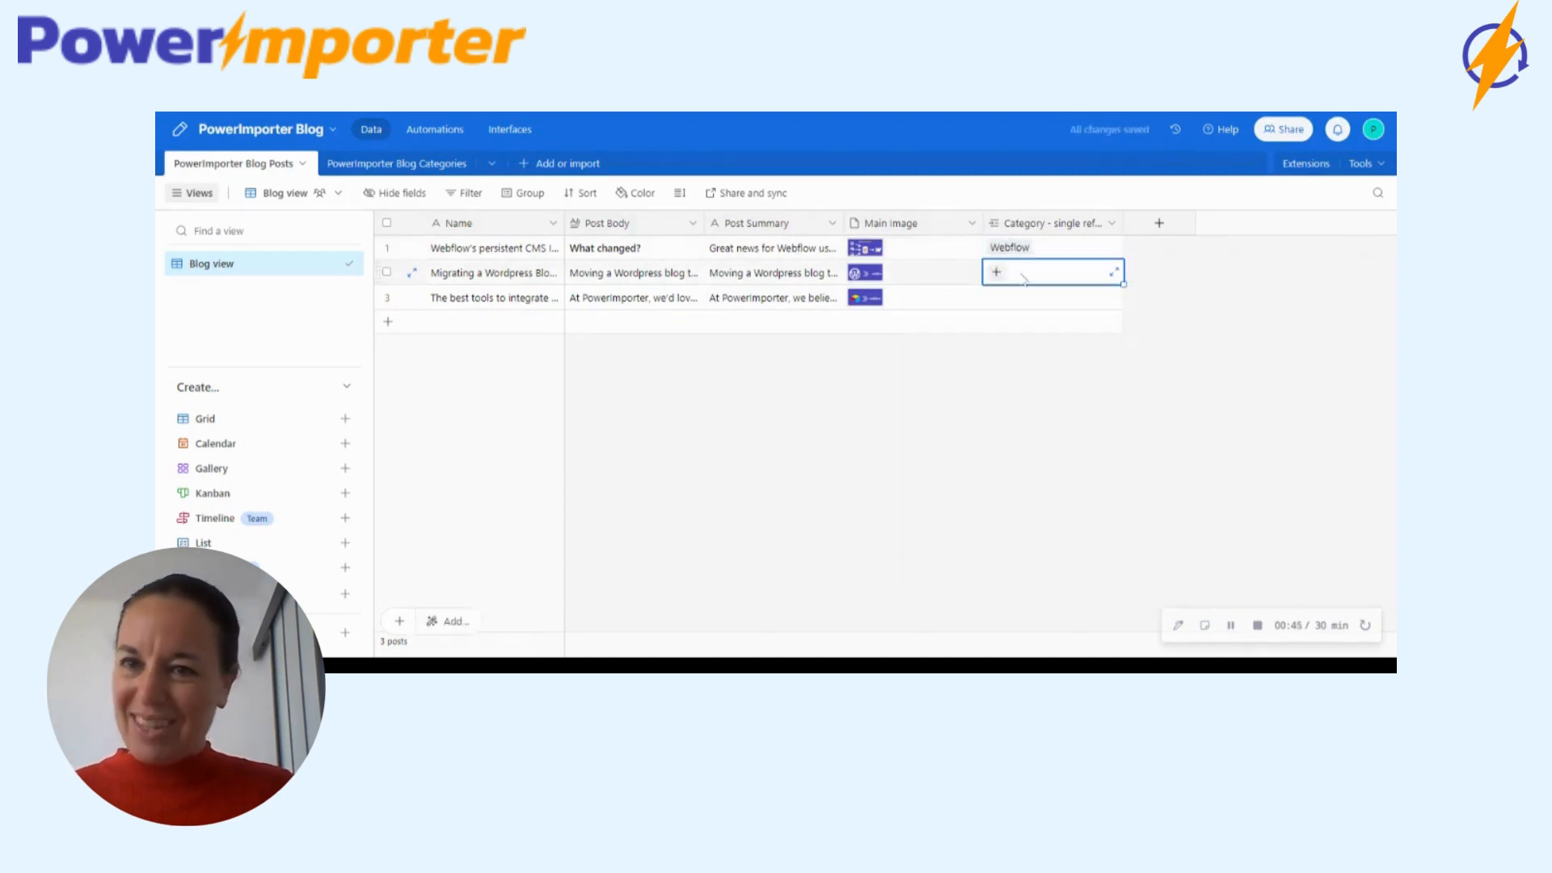
left_click(997, 273)
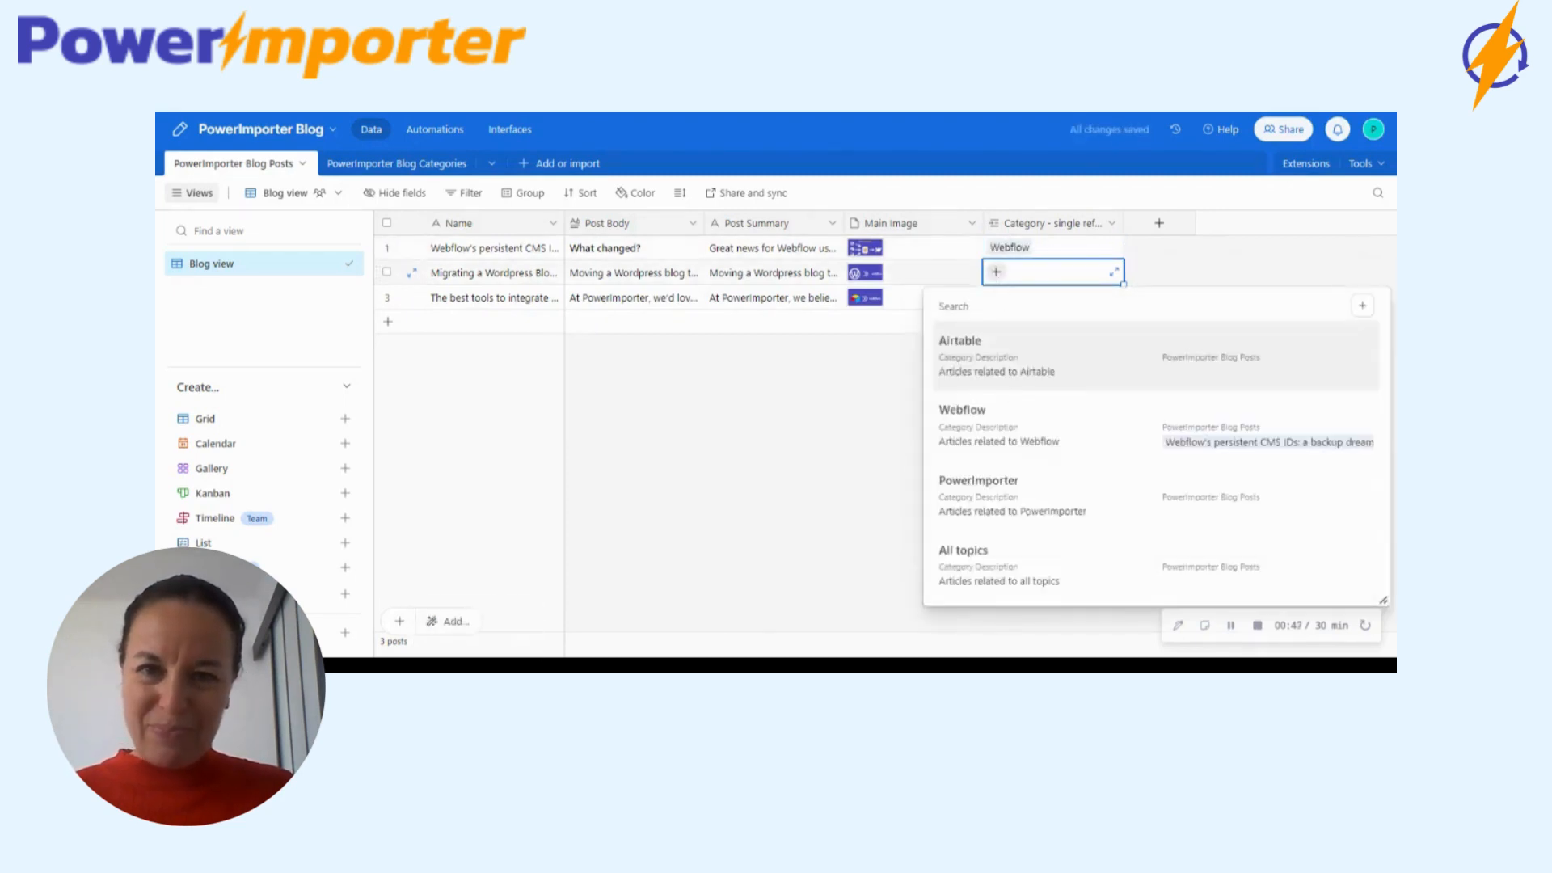
left_click(995, 511)
left_click(1010, 299)
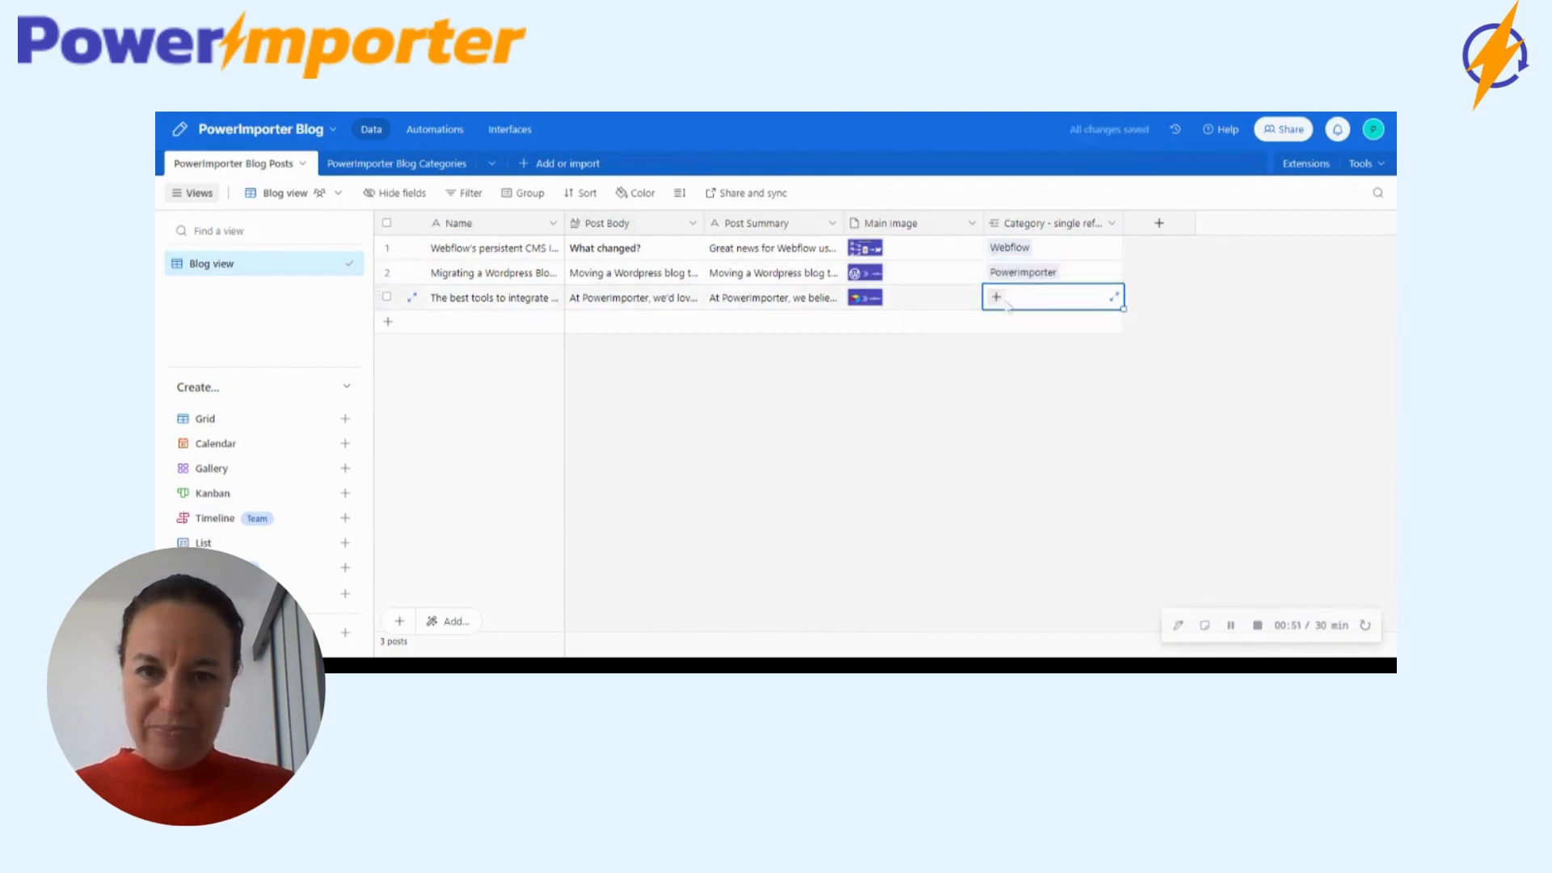
left_click(1006, 302)
left_click(976, 594)
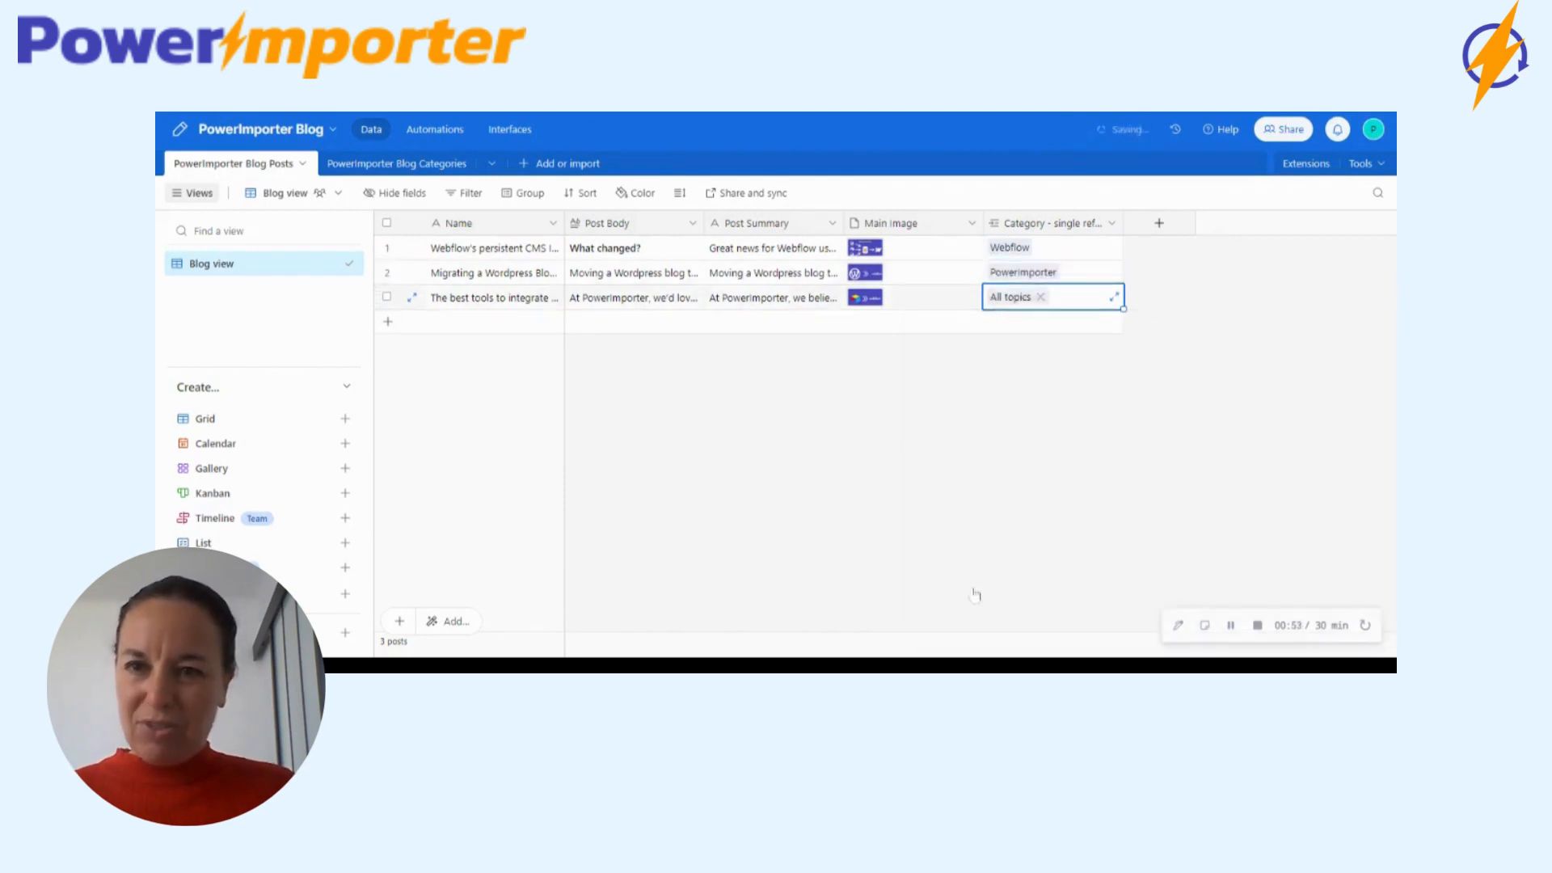
left_click(1039, 435)
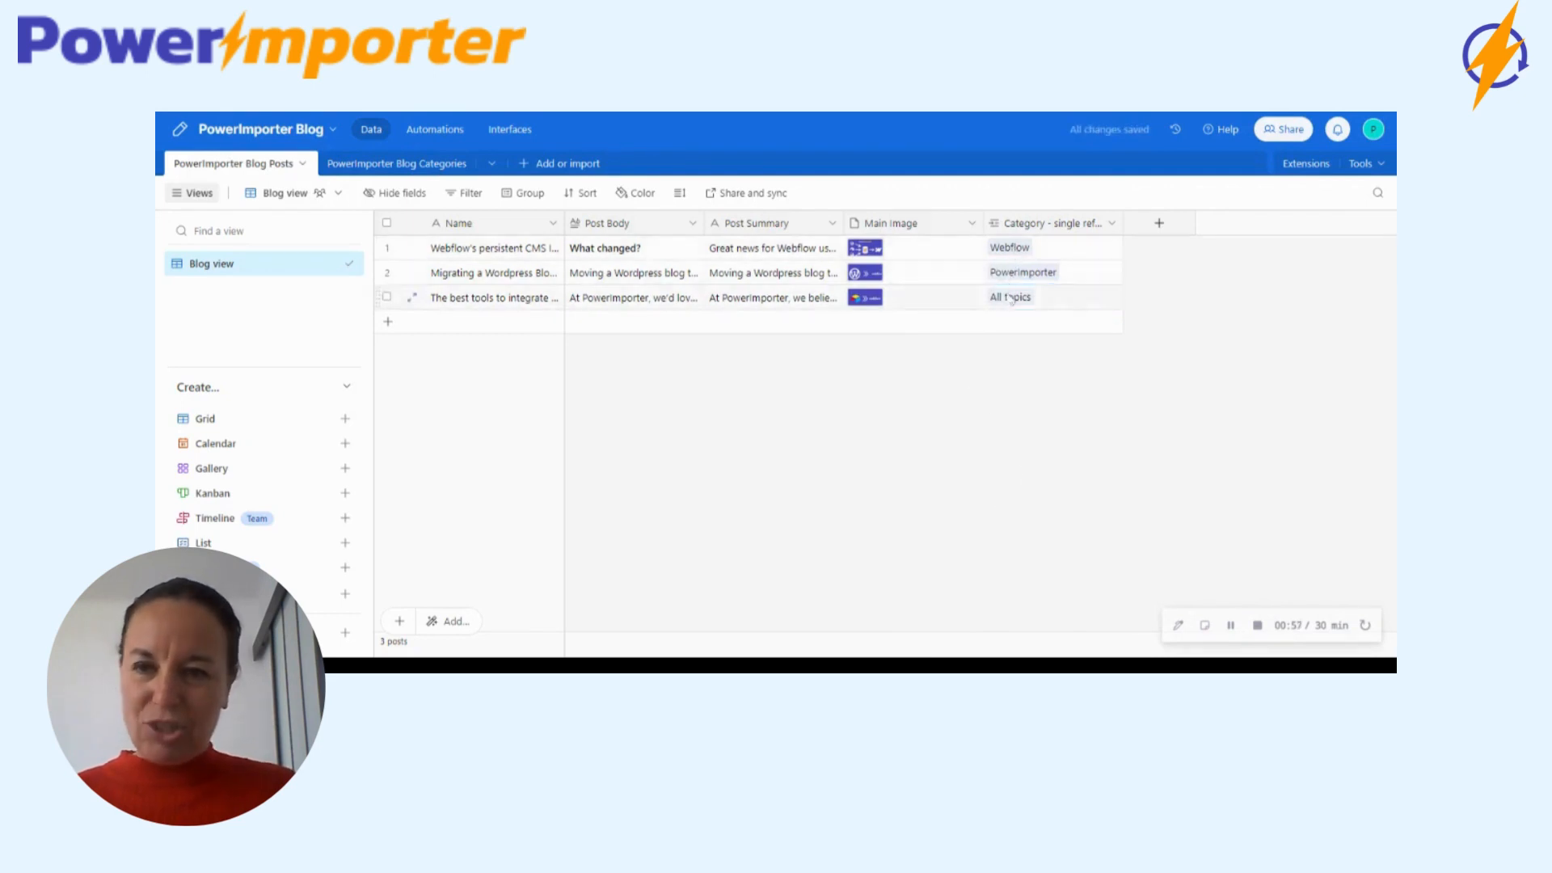
Step: In the PowerImporter Blog Categories table, widen the linked PowerImporter Blog Posts column to show the full post titles
left_click(380, 166)
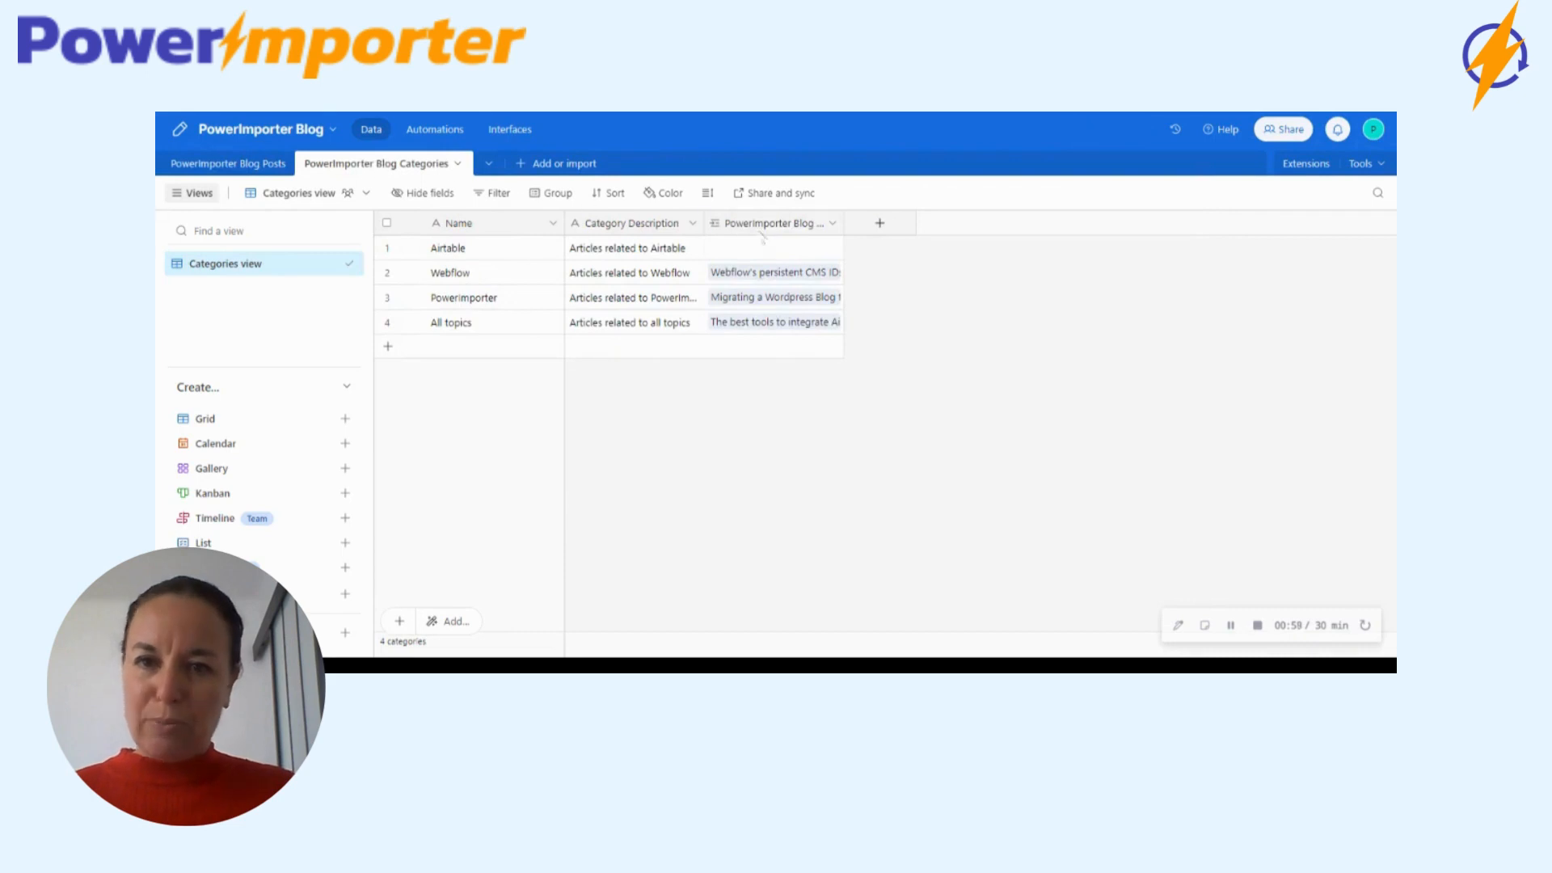
left_click_drag(841, 216, 1140, 223)
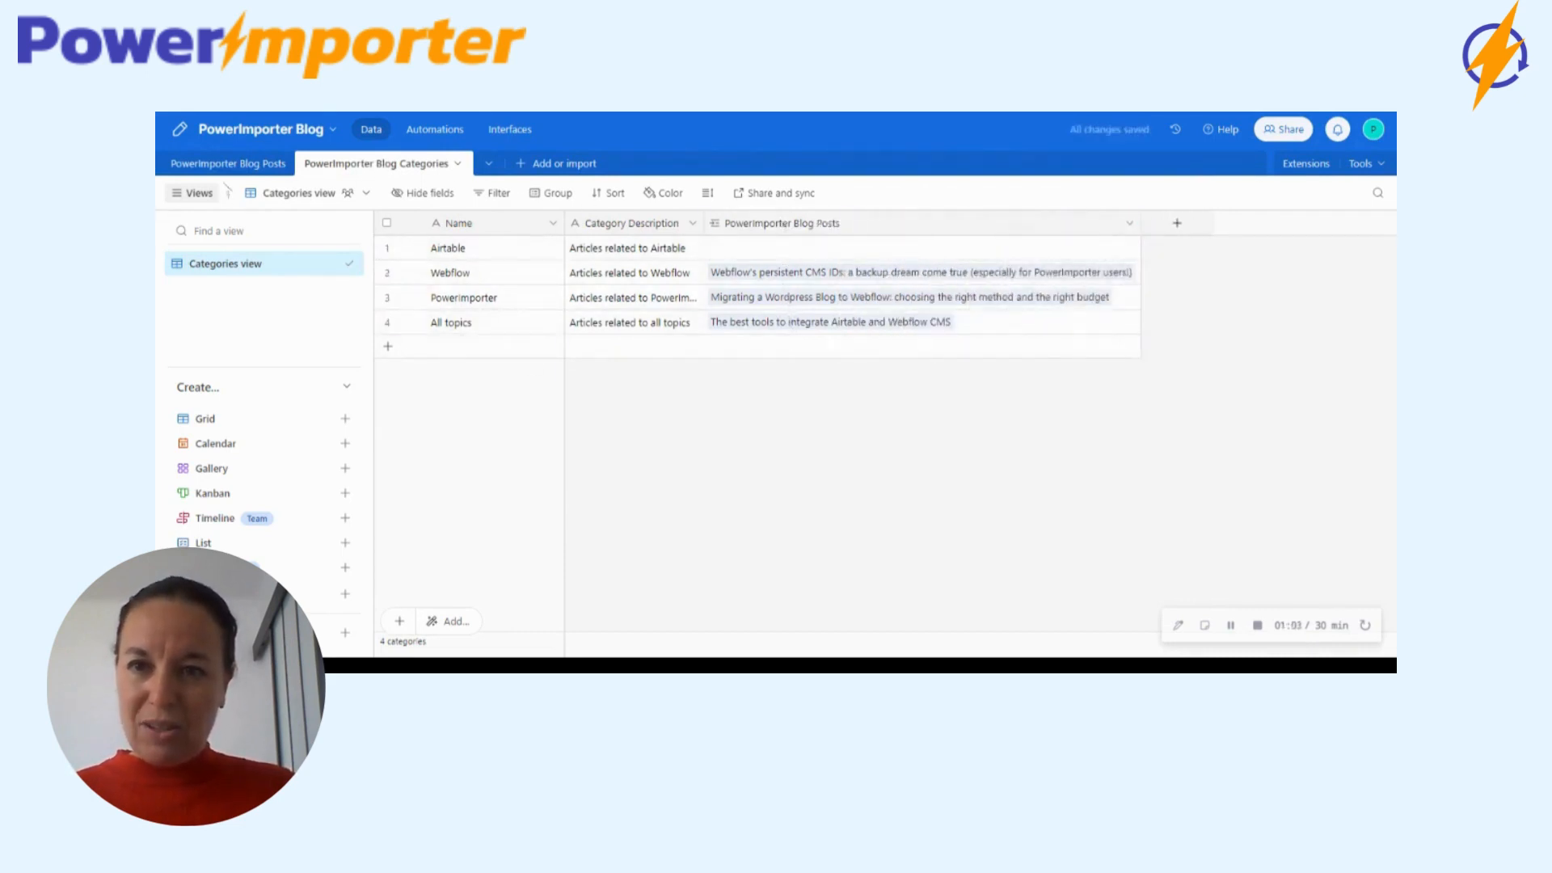
Step: In the PowerImporter Blog Posts table, create "Categories - multiple reference field" linking to multiple PowerImporter Blog Categories records, without lookup fields
left_click(209, 169)
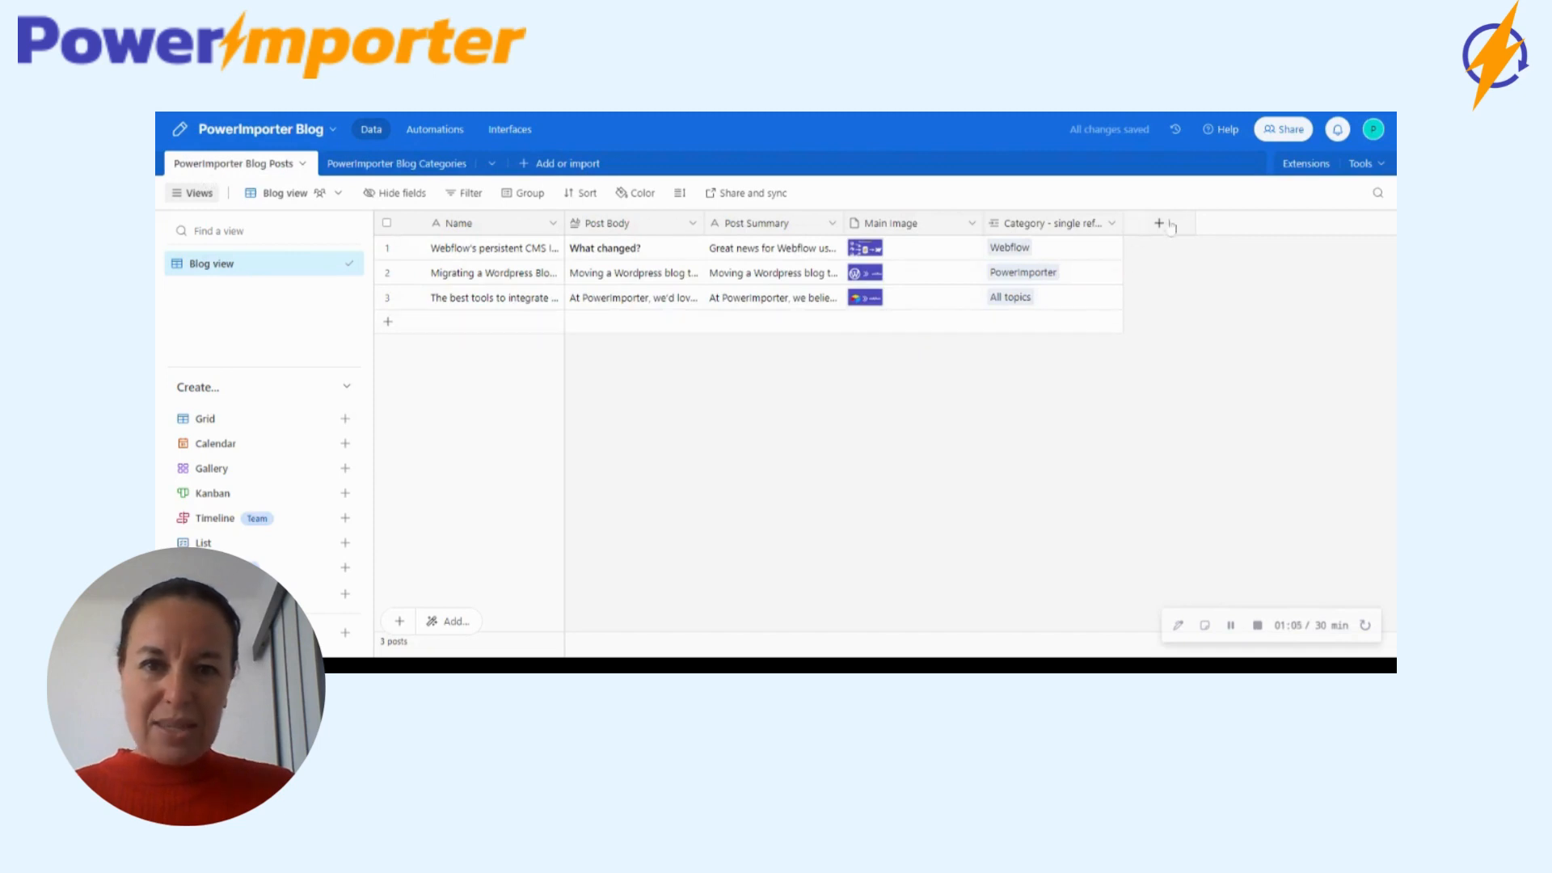
left_click(1170, 226)
left_click(1114, 343)
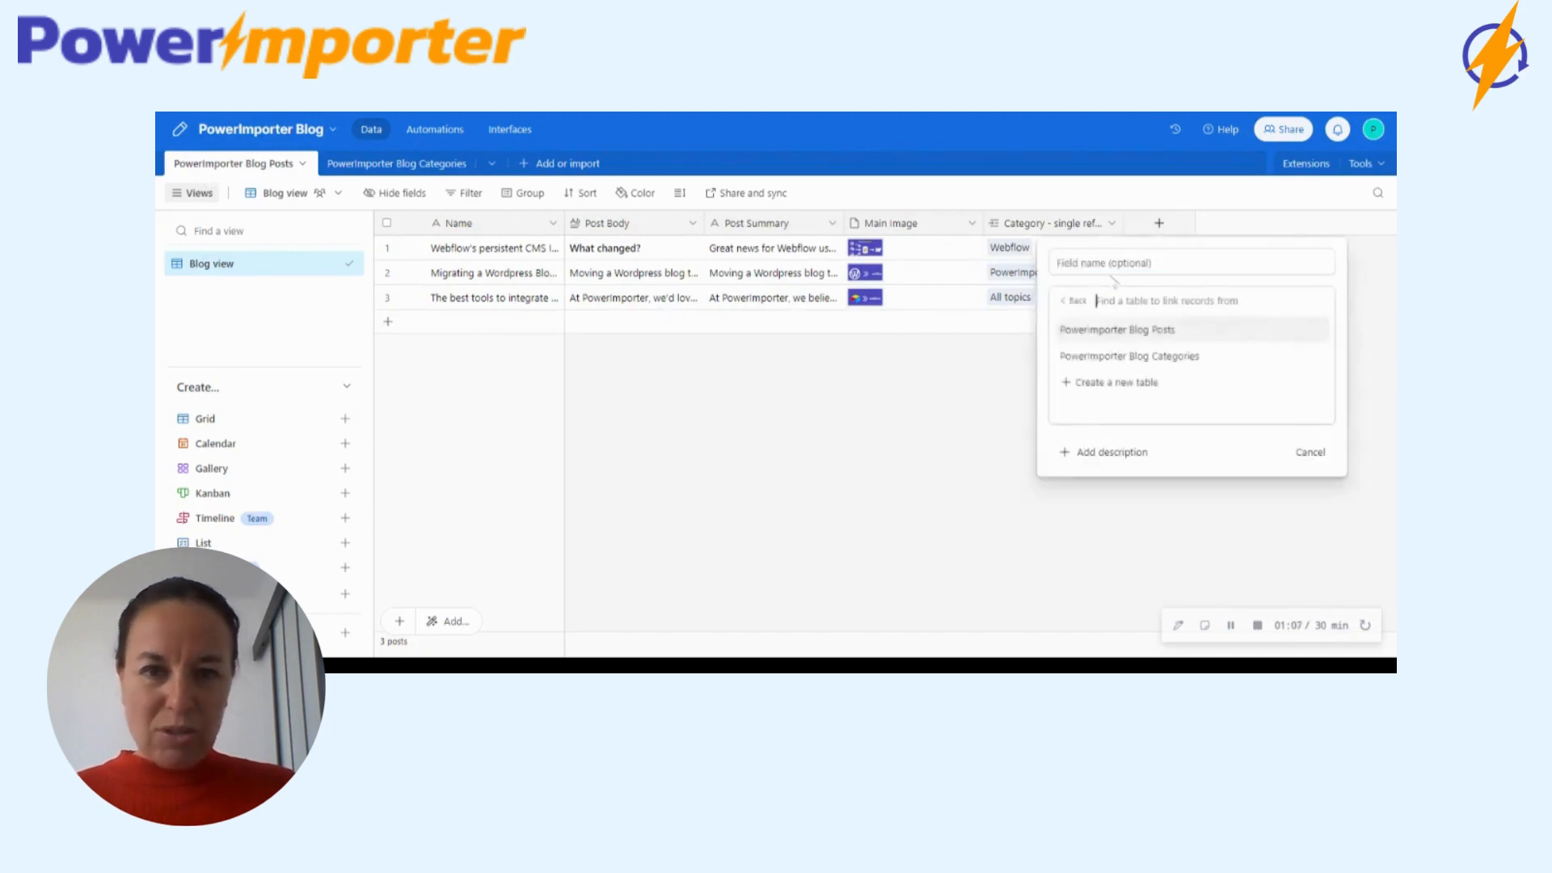
type("Categories - multiple reference field")
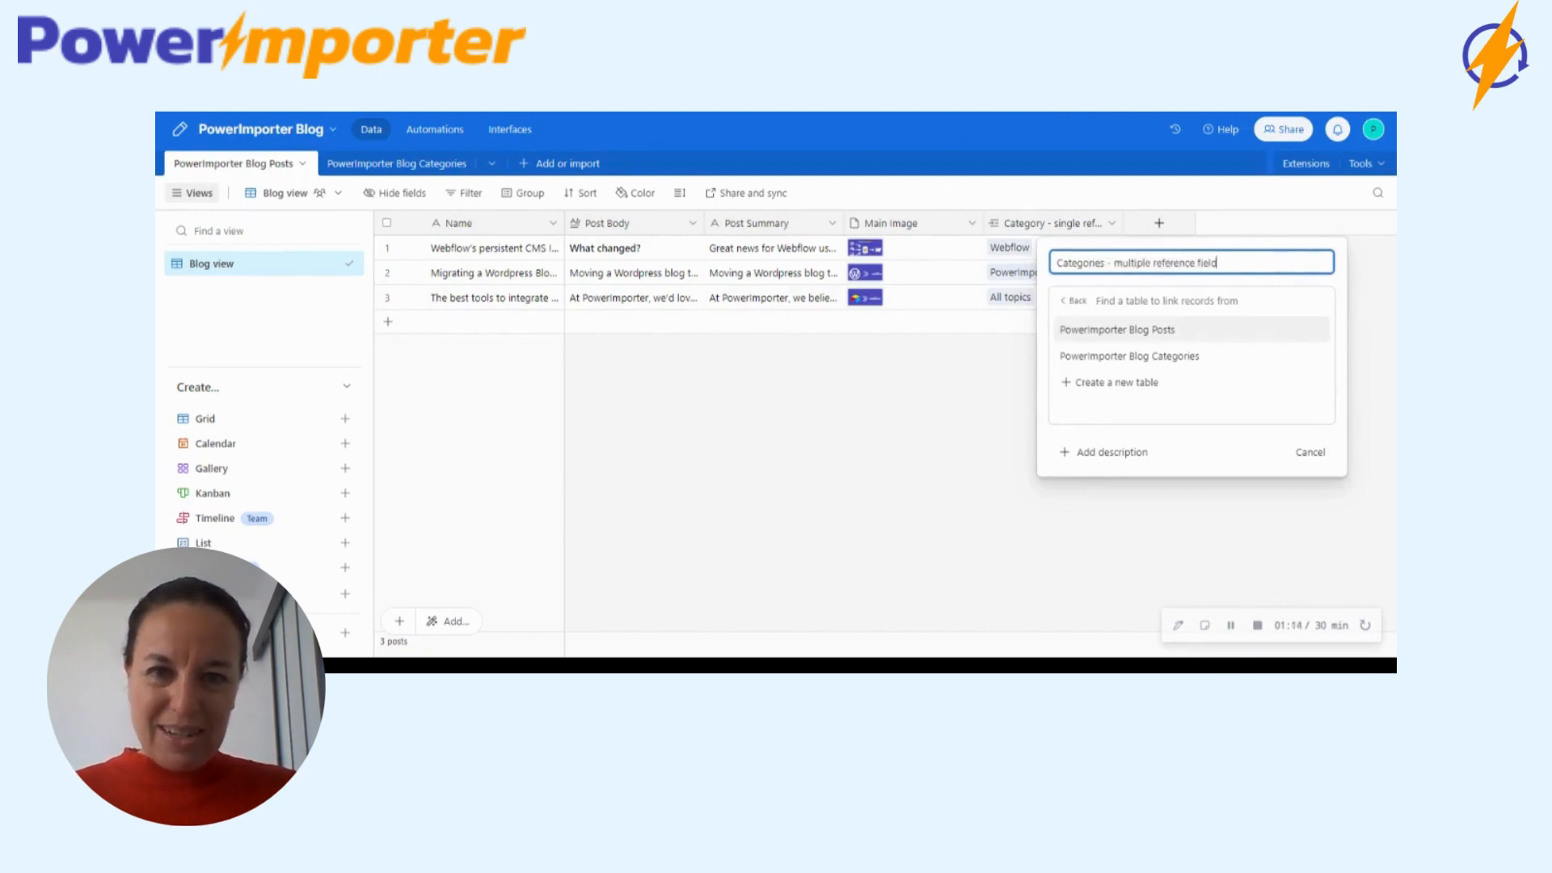
left_click(1104, 356)
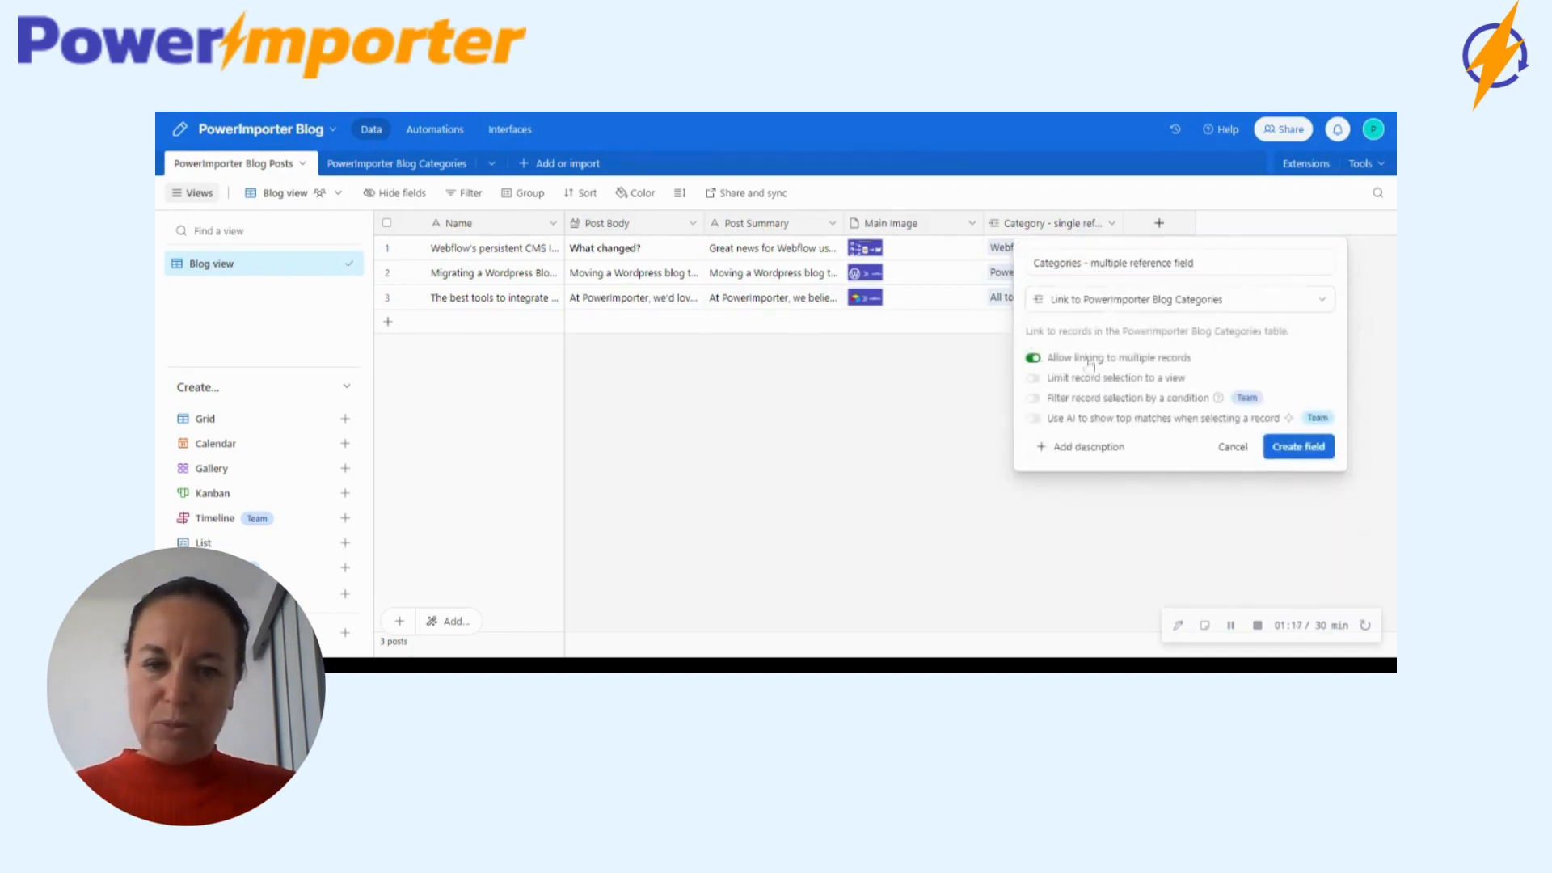
left_click(1285, 453)
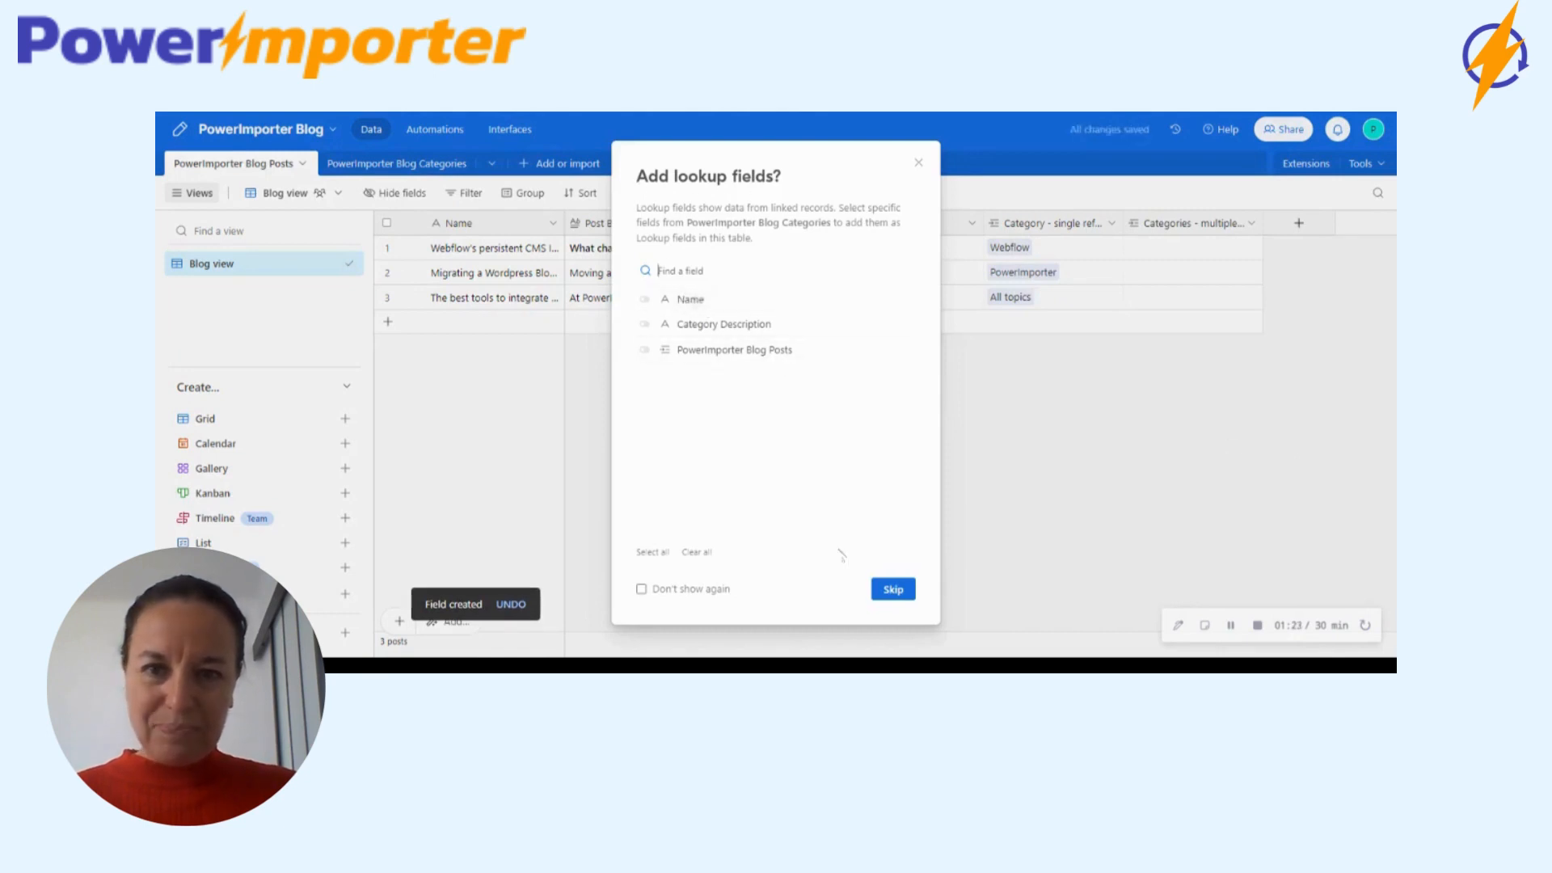
left_click(893, 589)
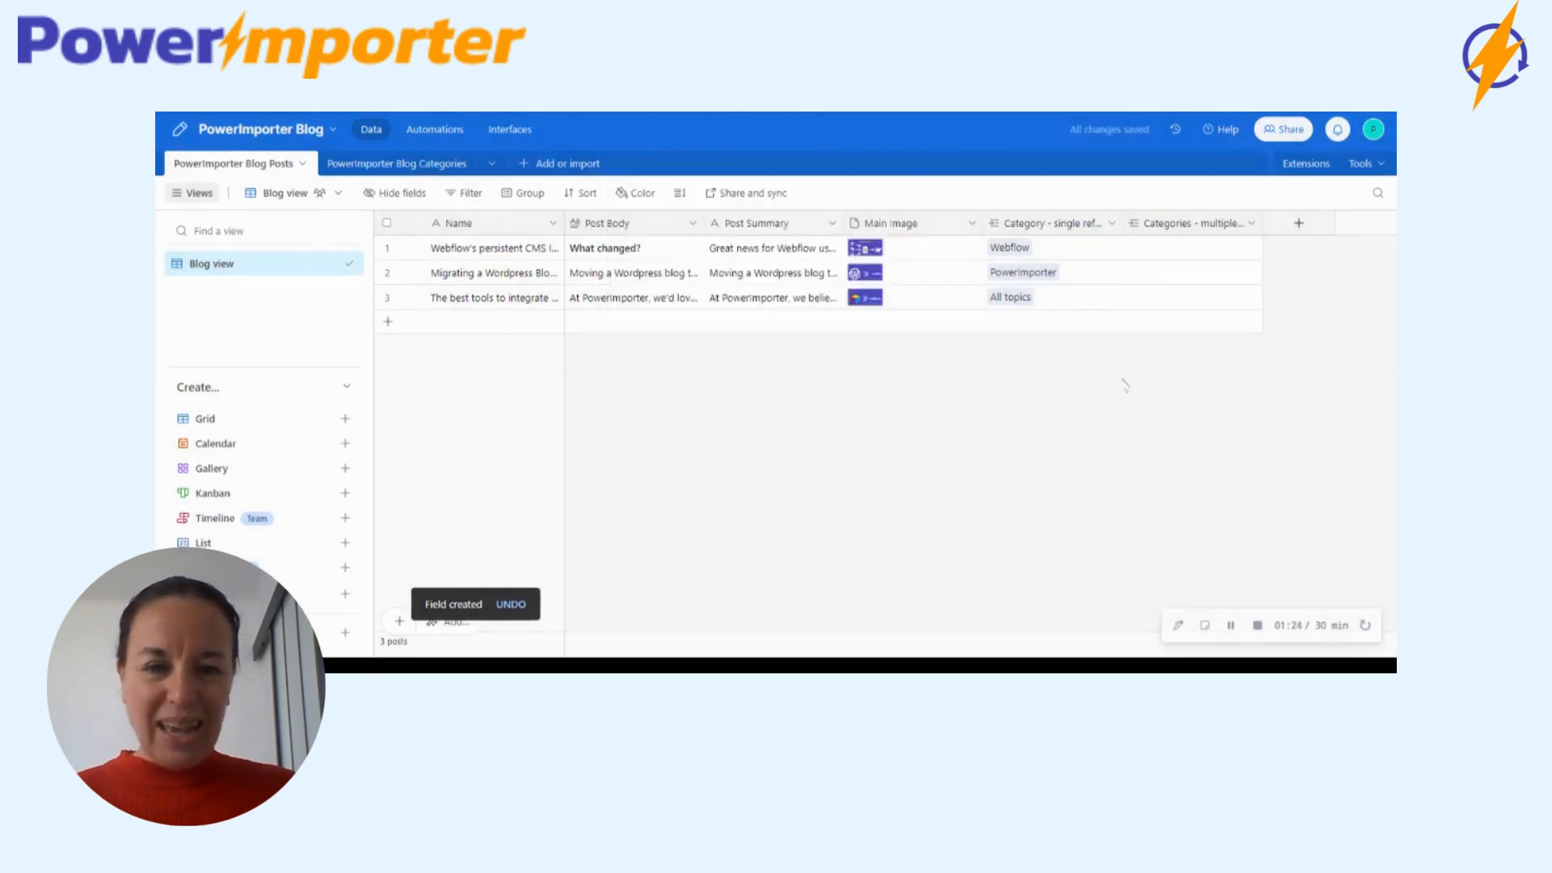
Step: Link the first post to the Airtable and Webflow categories in the multiple reference field
left_click(1164, 251)
left_click(1137, 249)
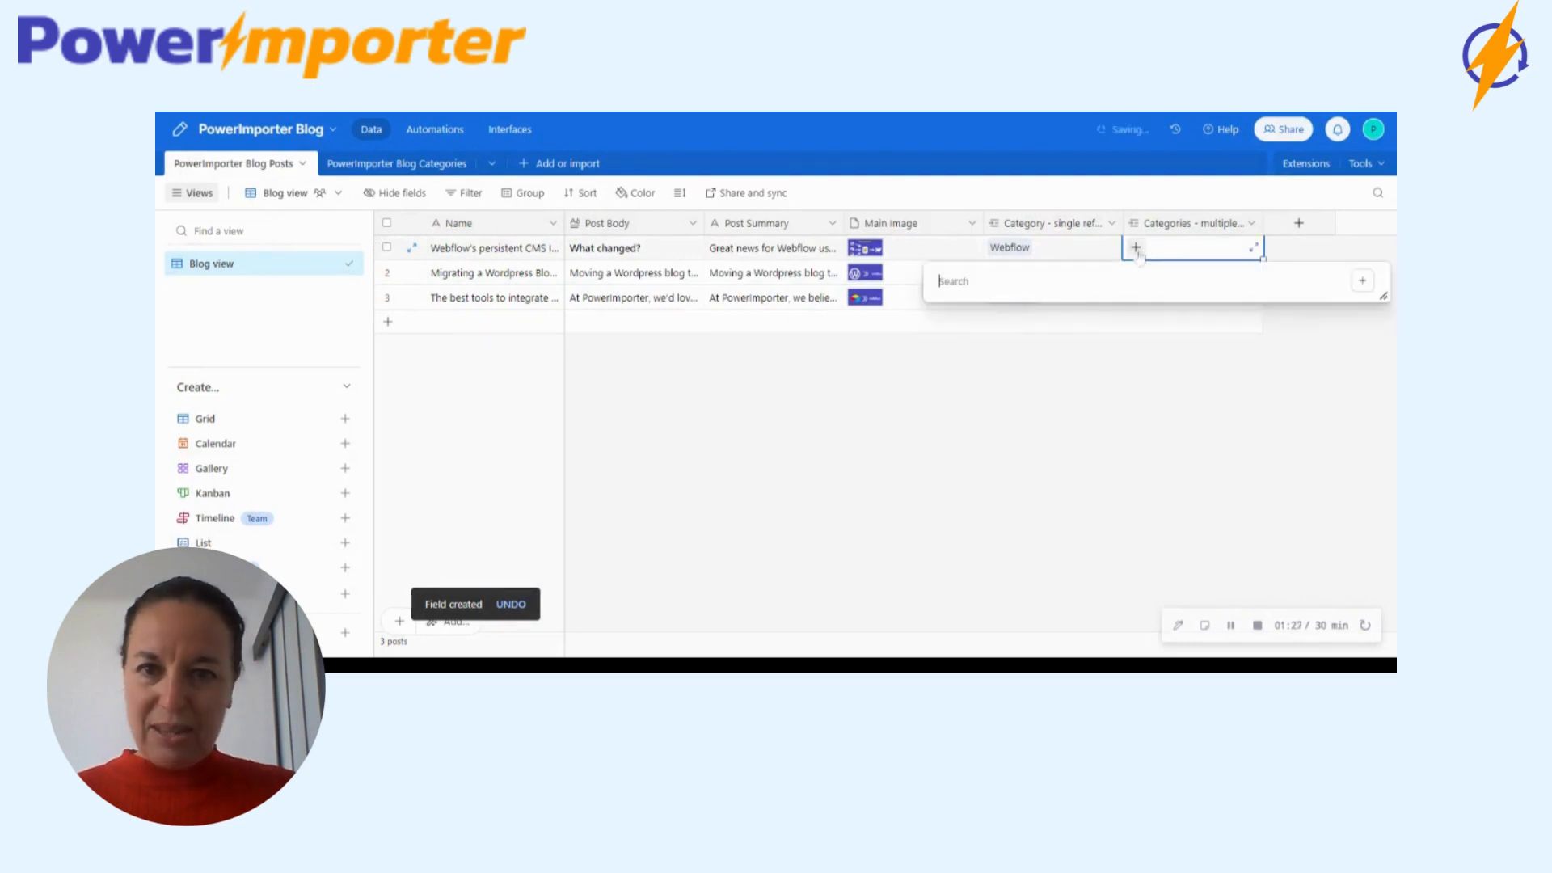
key("Return")
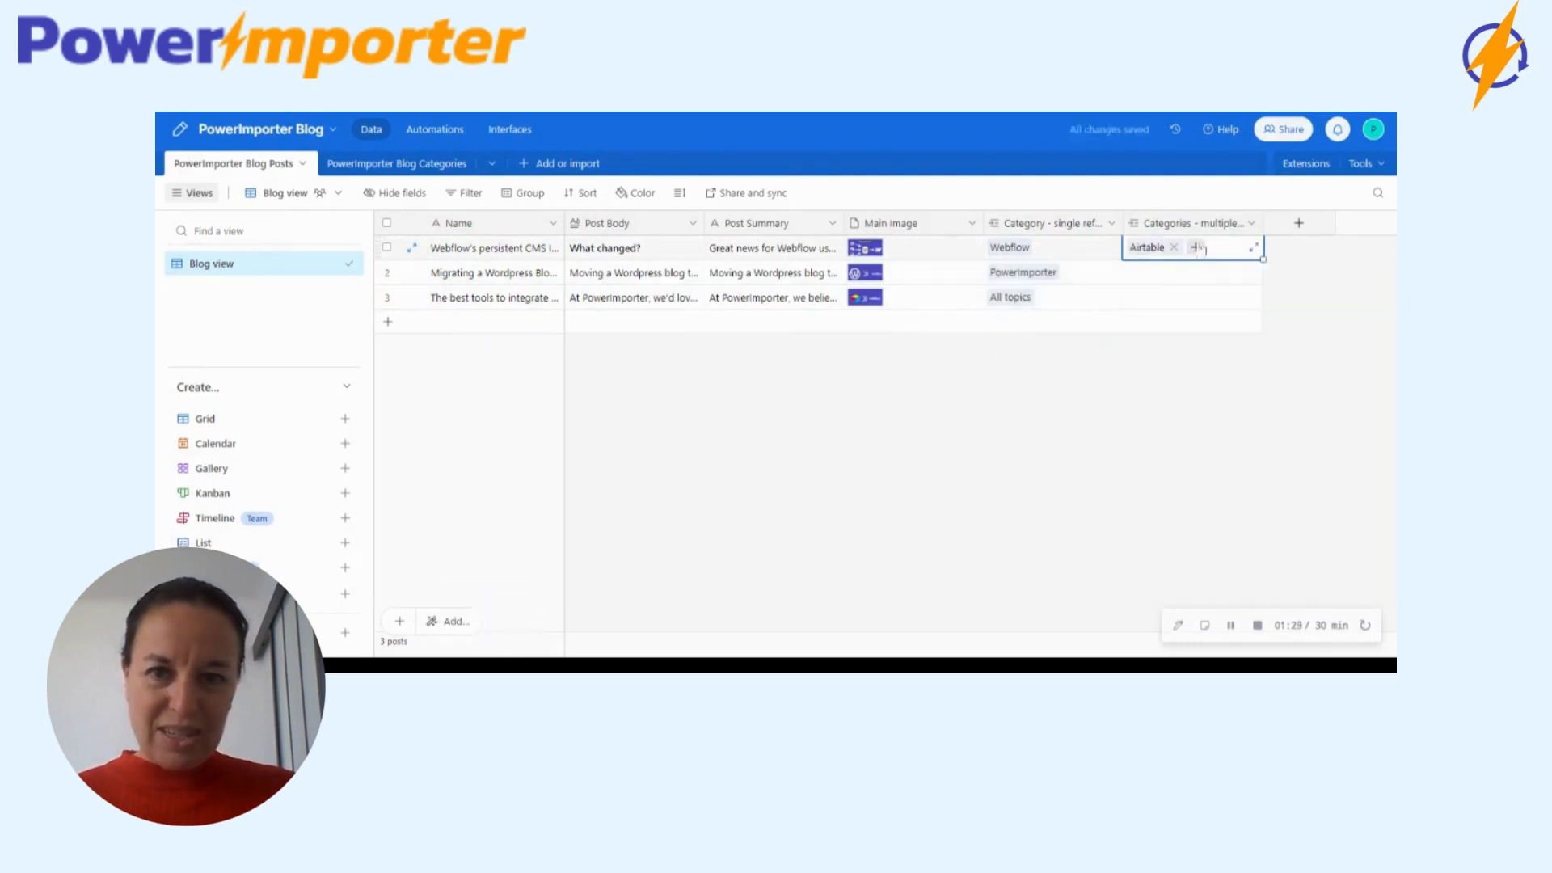
left_click(1196, 247)
left_click(1031, 333)
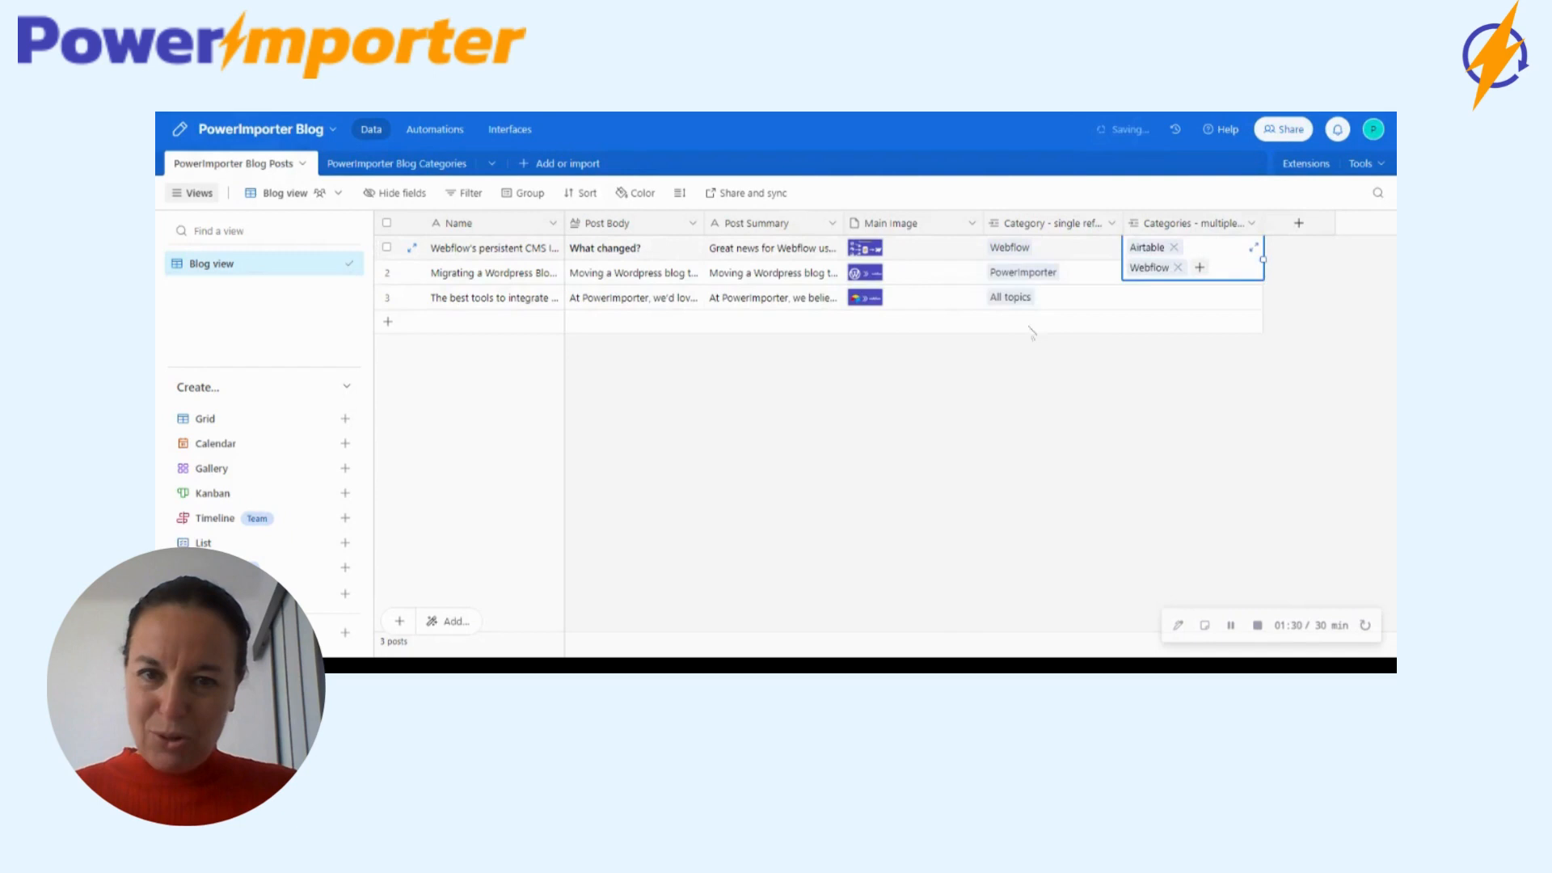
Step: Link the second post to the Webflow and PowerImporter categories in the multiple reference field
left_click(1158, 297)
left_click(1154, 277)
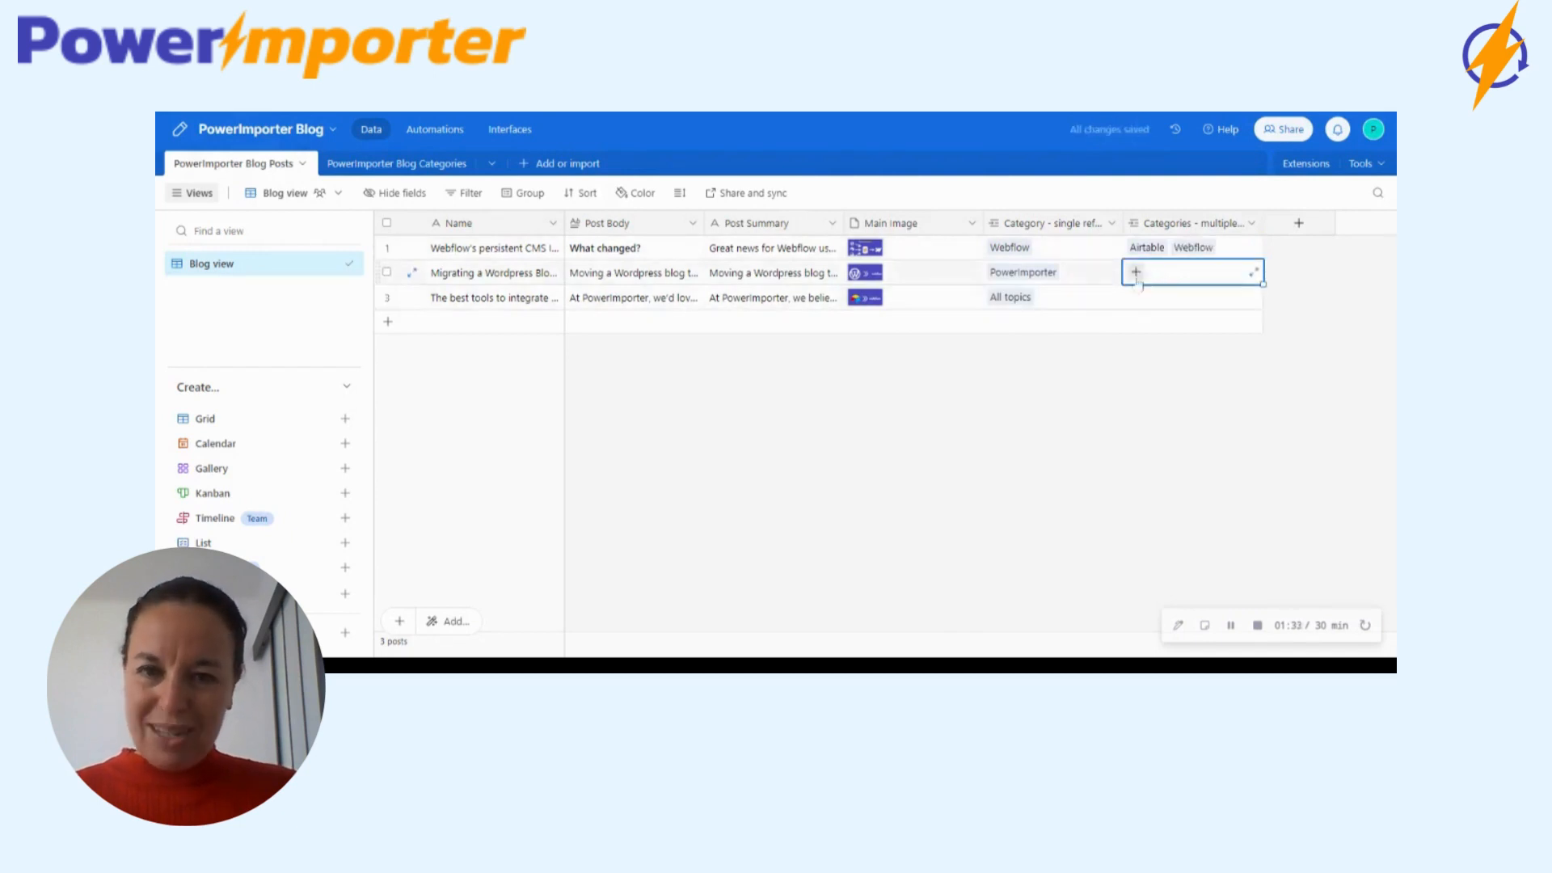
left_click(1135, 272)
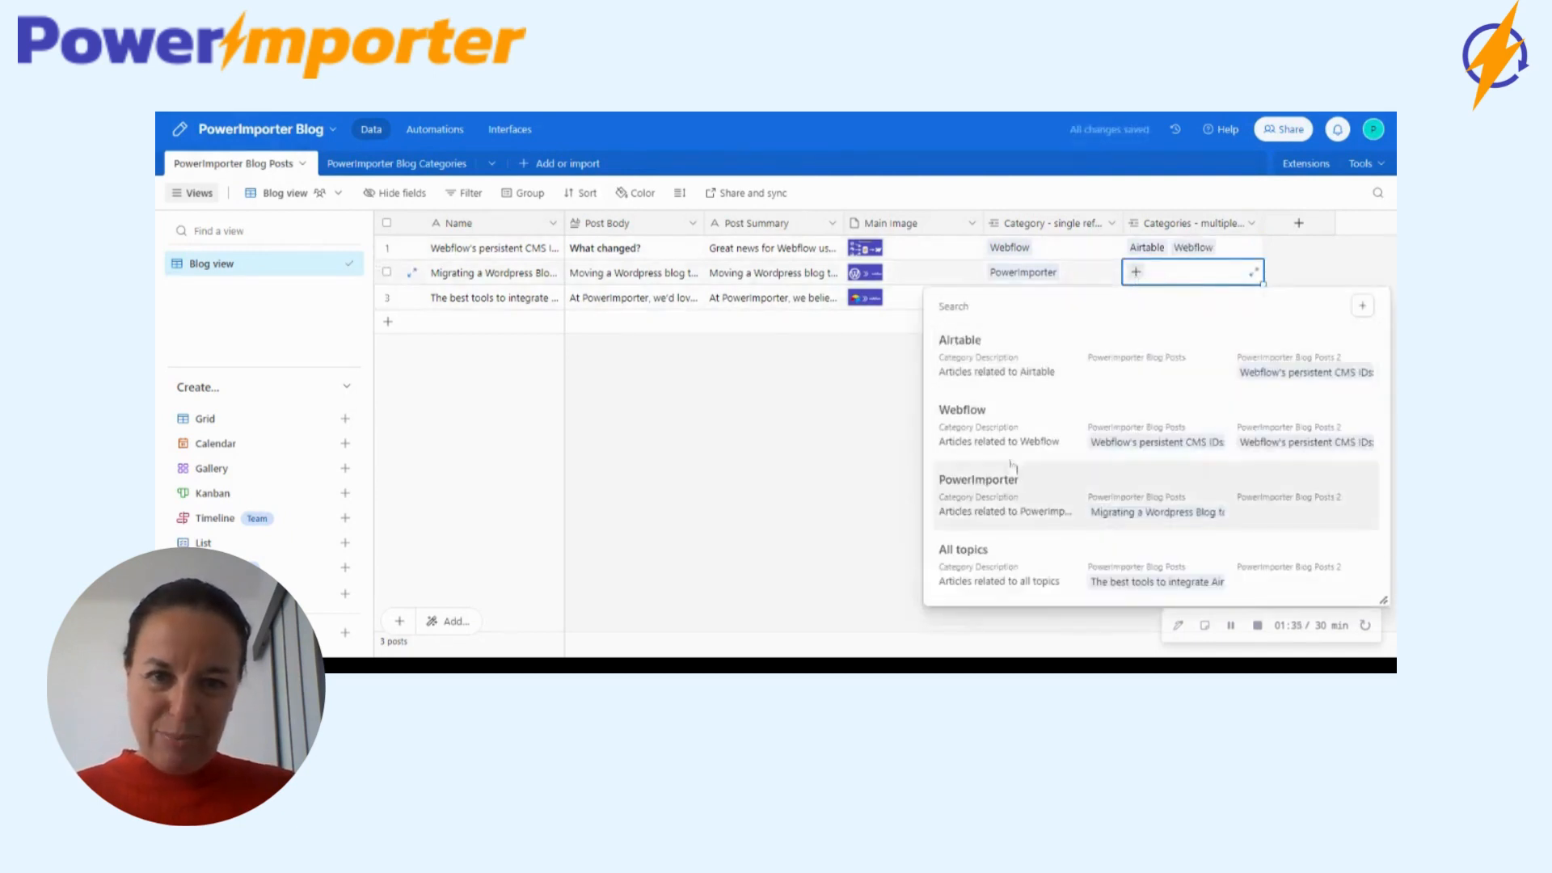
left_click(1017, 437)
left_click(1200, 272)
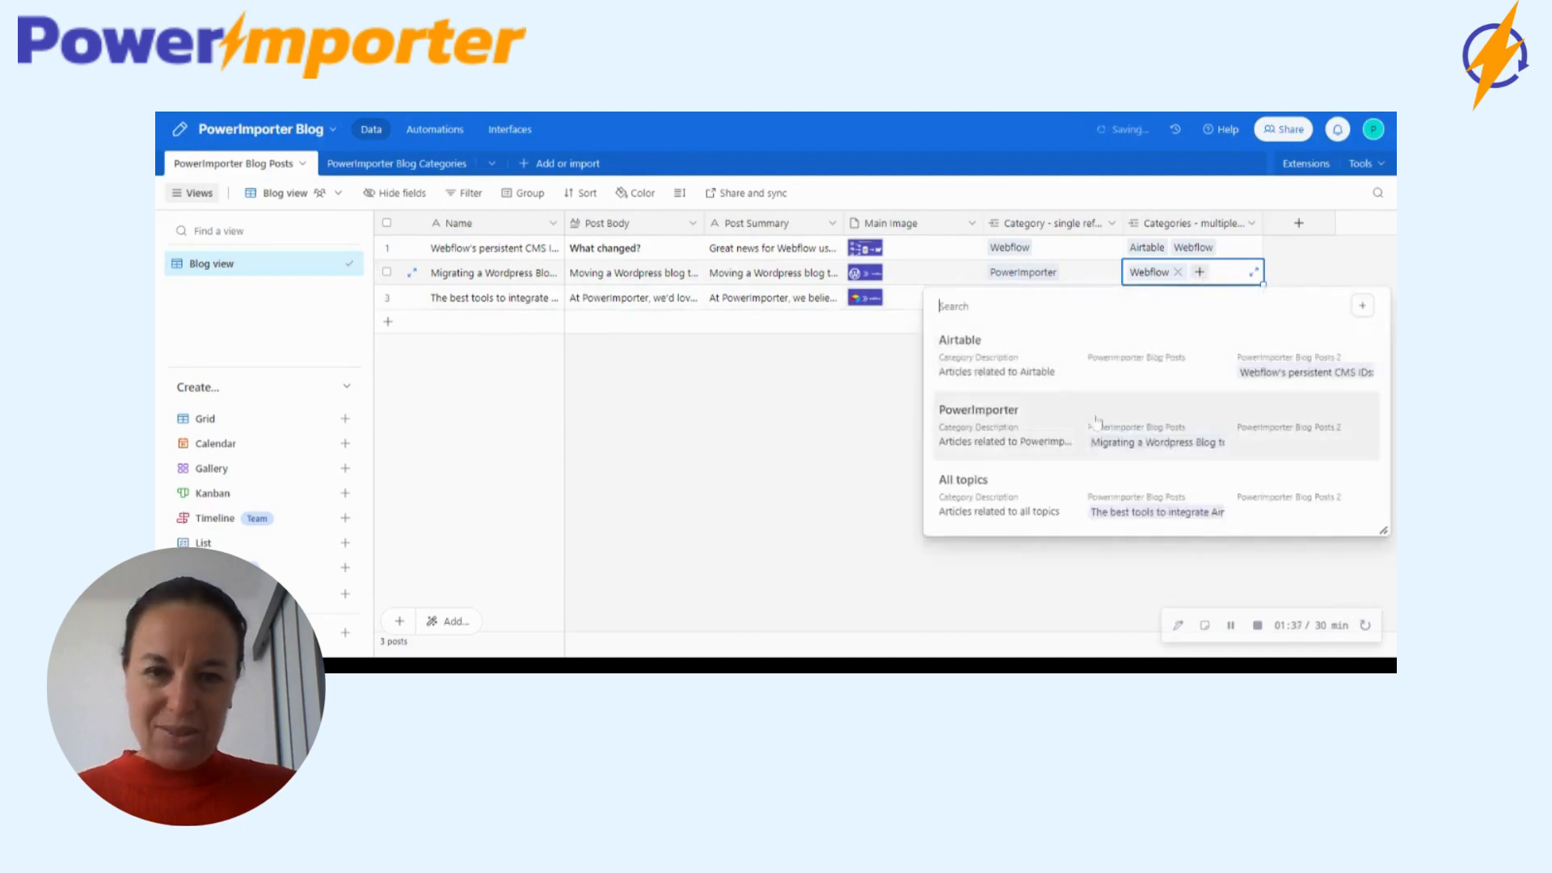
left_click(1061, 436)
Step: Link the third post to PowerImporter, Airtable and All topics in the multiple reference field, and widen that column to show its full contents
left_click(1193, 305)
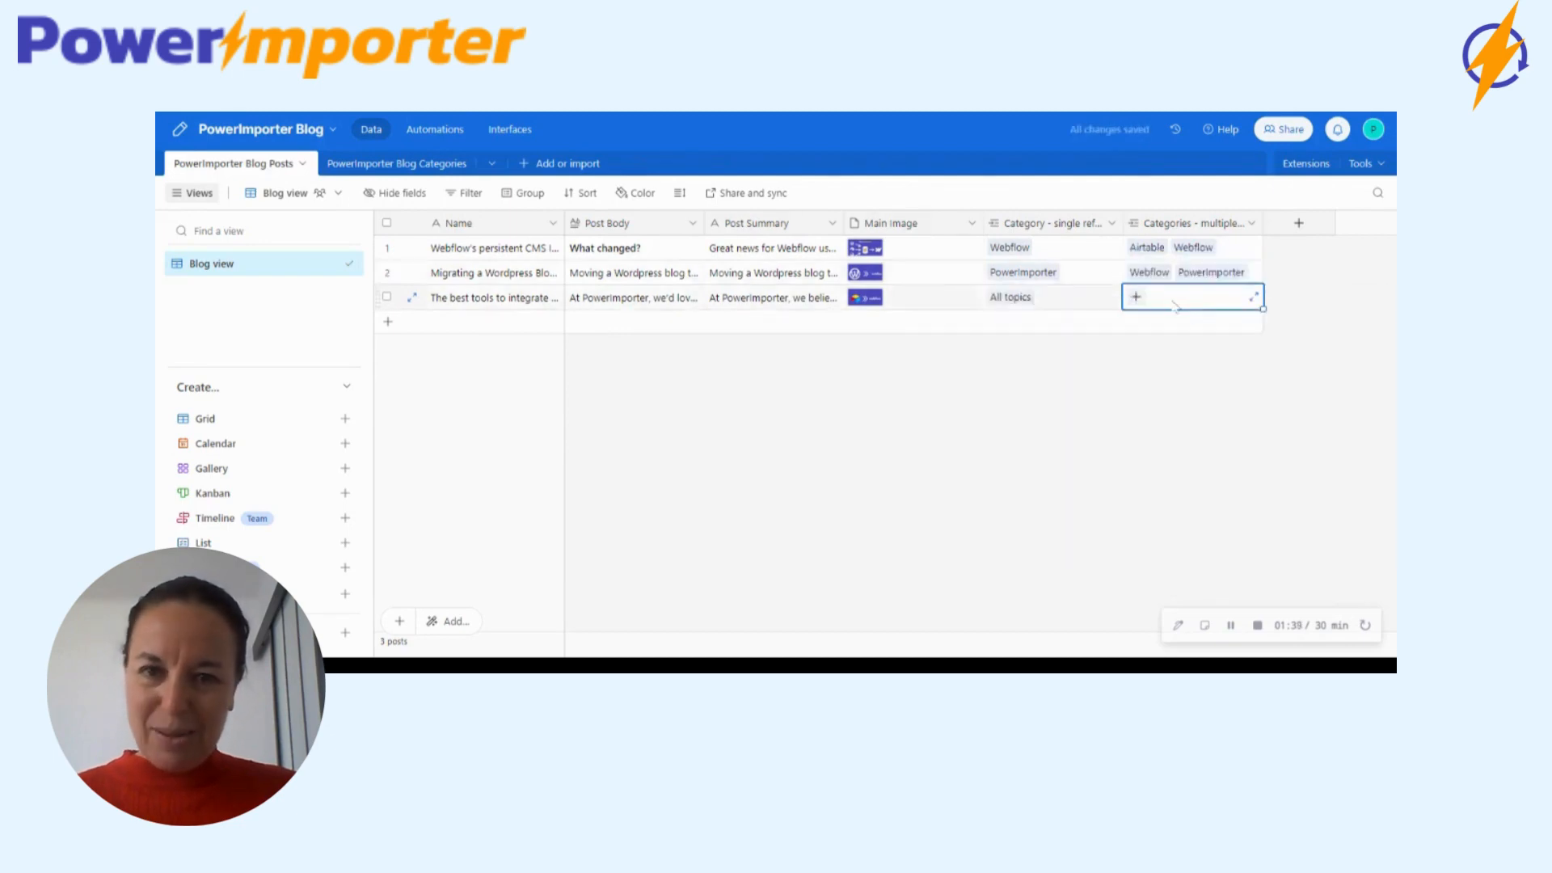
left_click(1136, 296)
left_click(1132, 510)
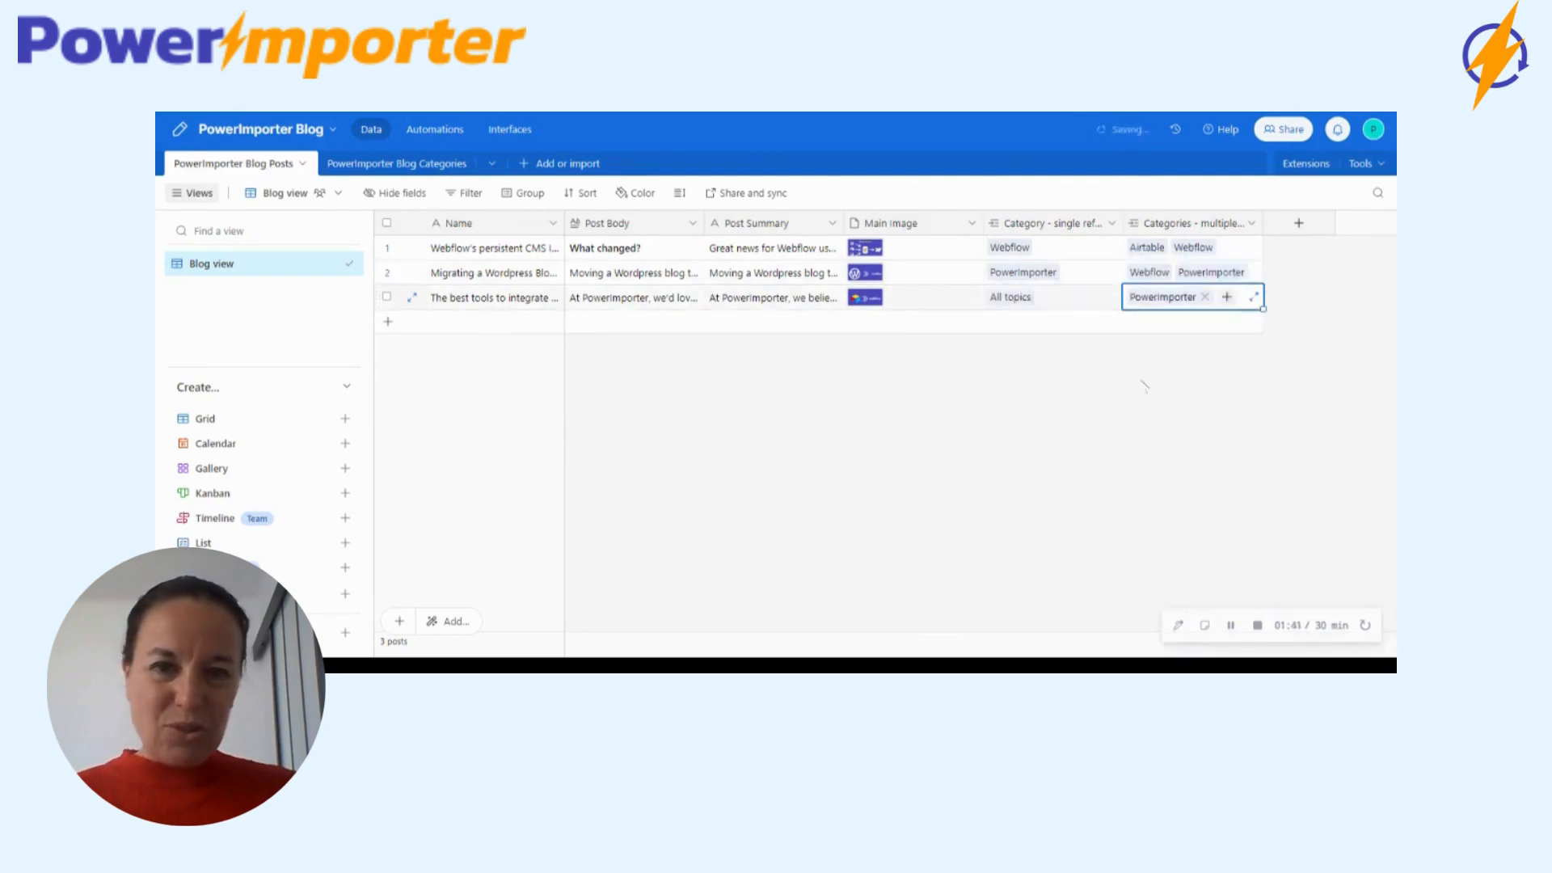
left_click(1226, 298)
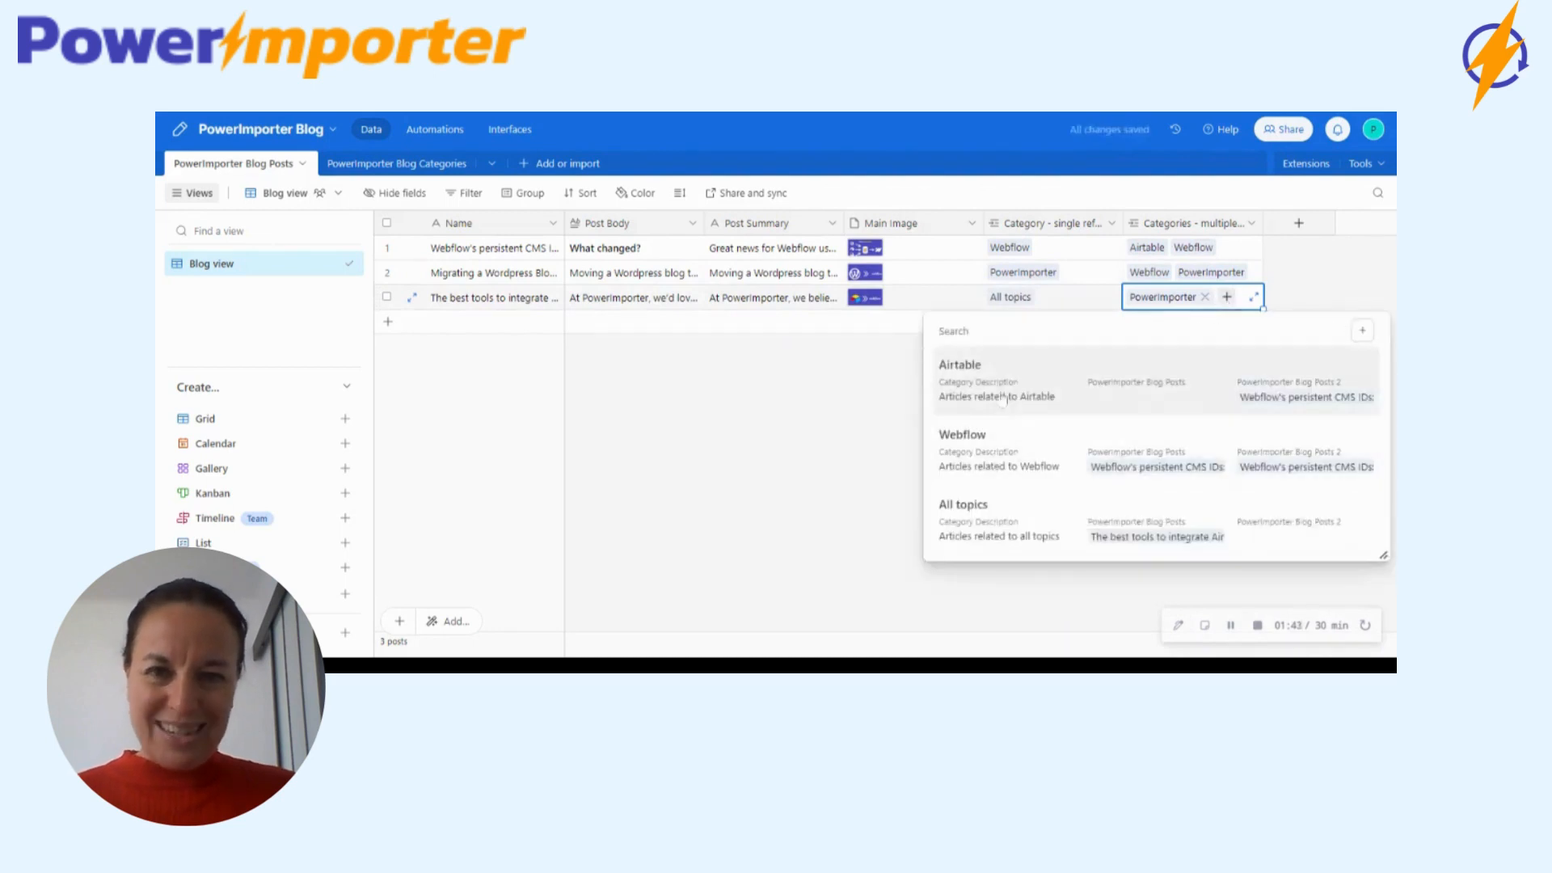
left_click(1010, 397)
left_click(1195, 308)
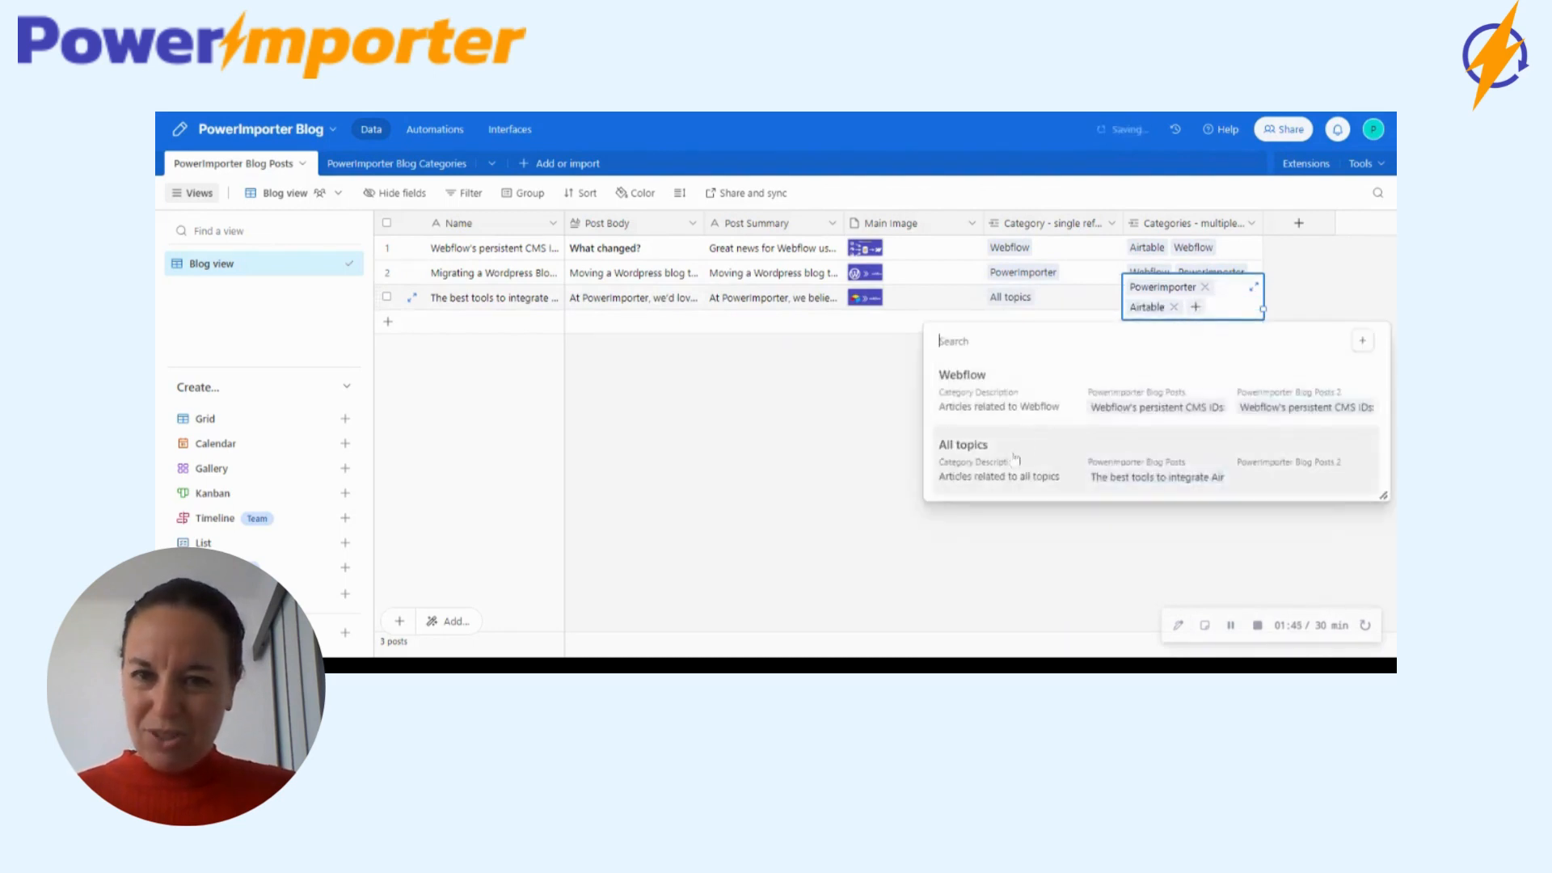
left_click(1002, 473)
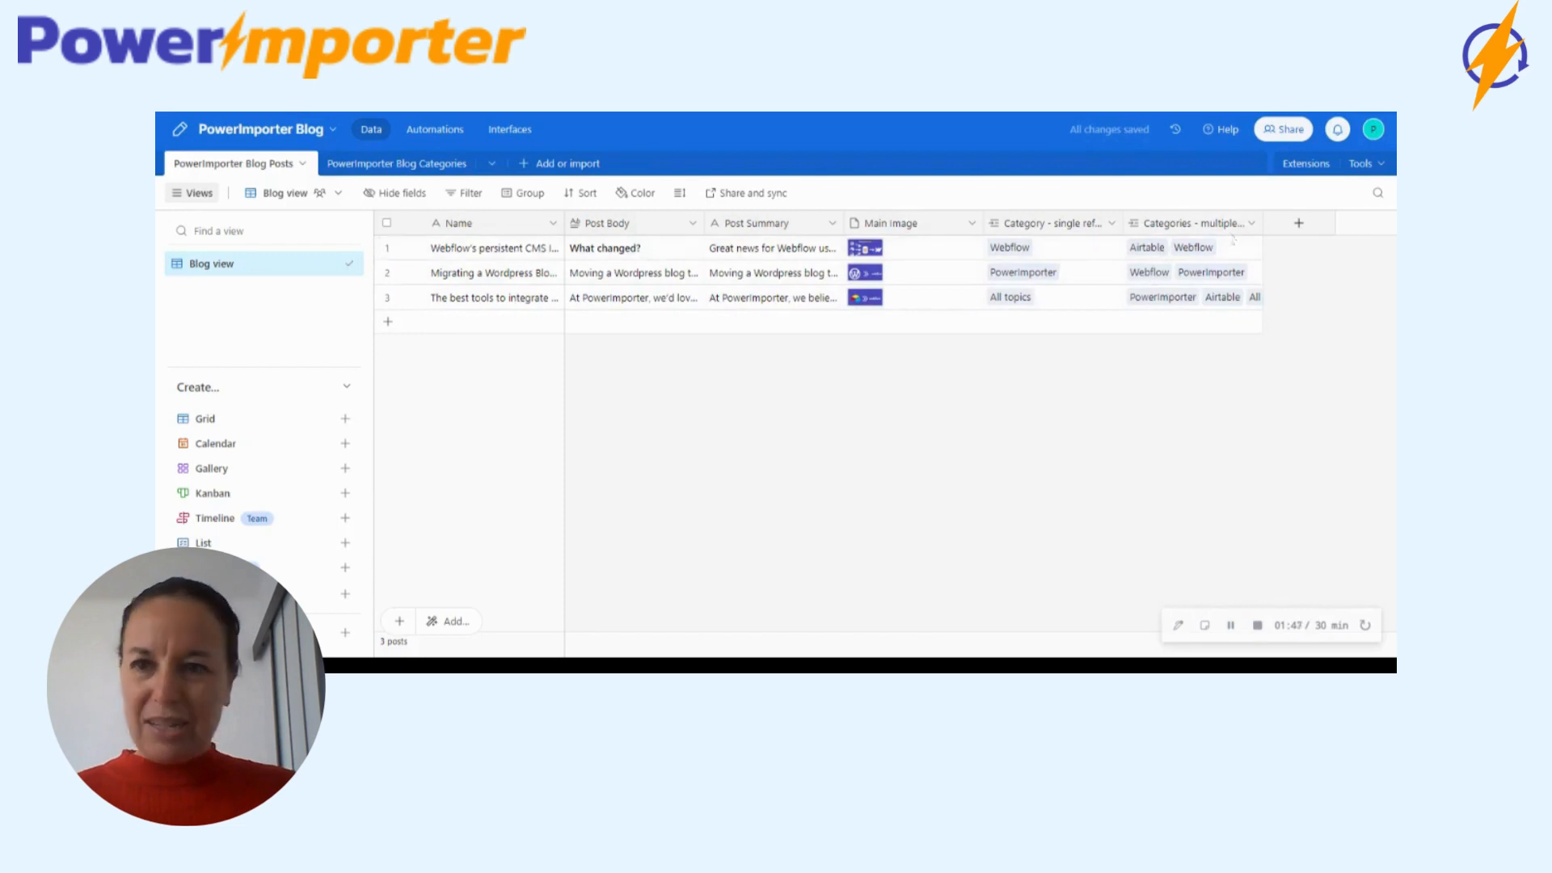
left_click_drag(1263, 224, 1329, 224)
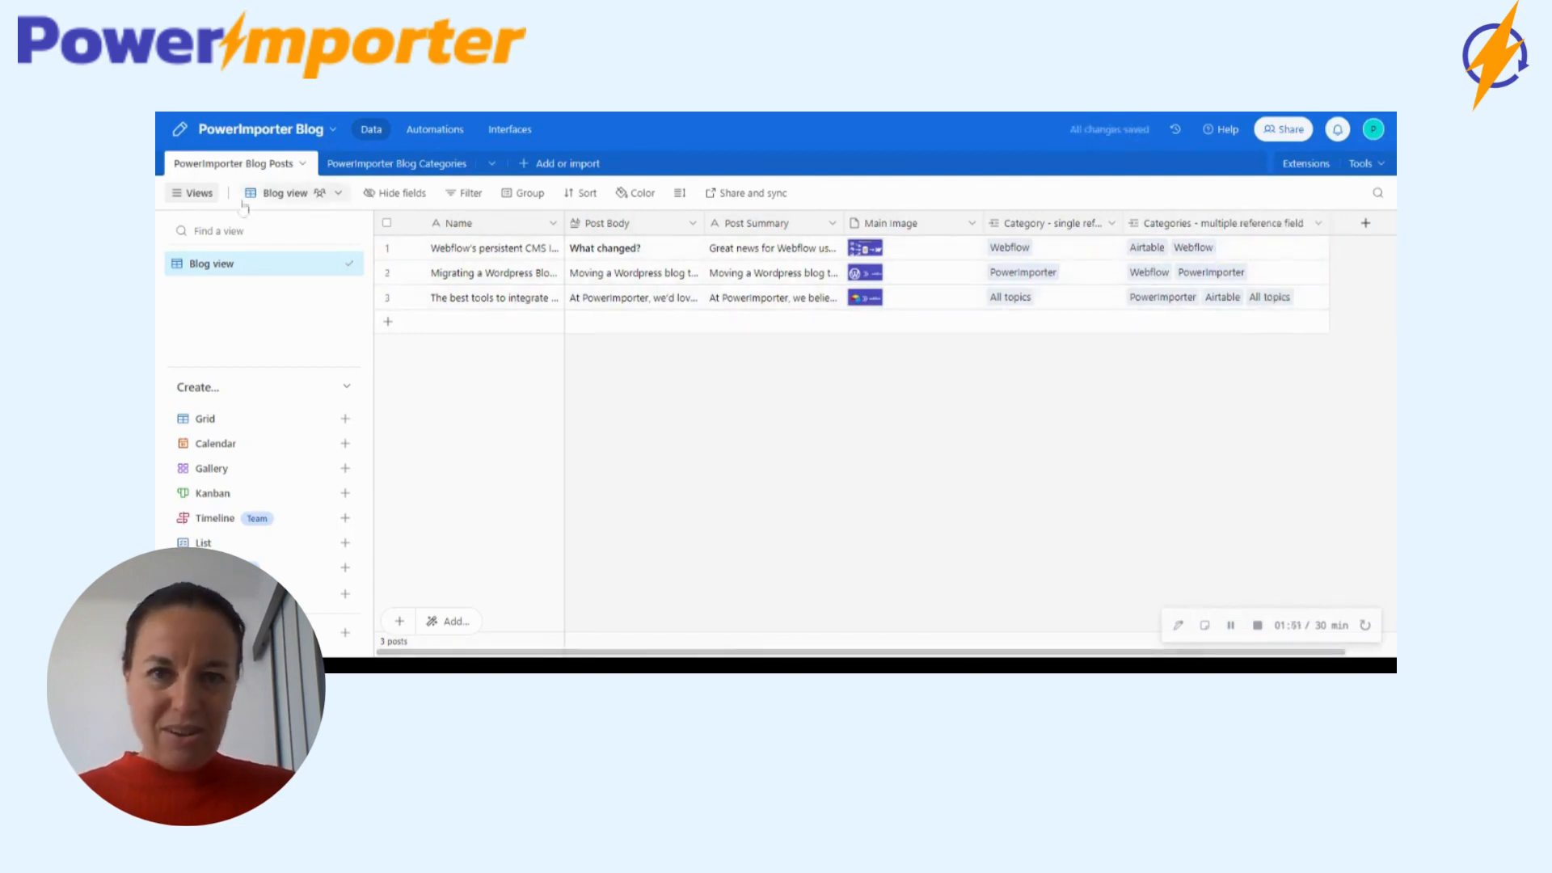
Step: In the PowerImporter Blog Categories table, widen the PowerImporter Blog Posts 2 column to show its linked posts, and return to the Blog Posts table
left_click(437, 163)
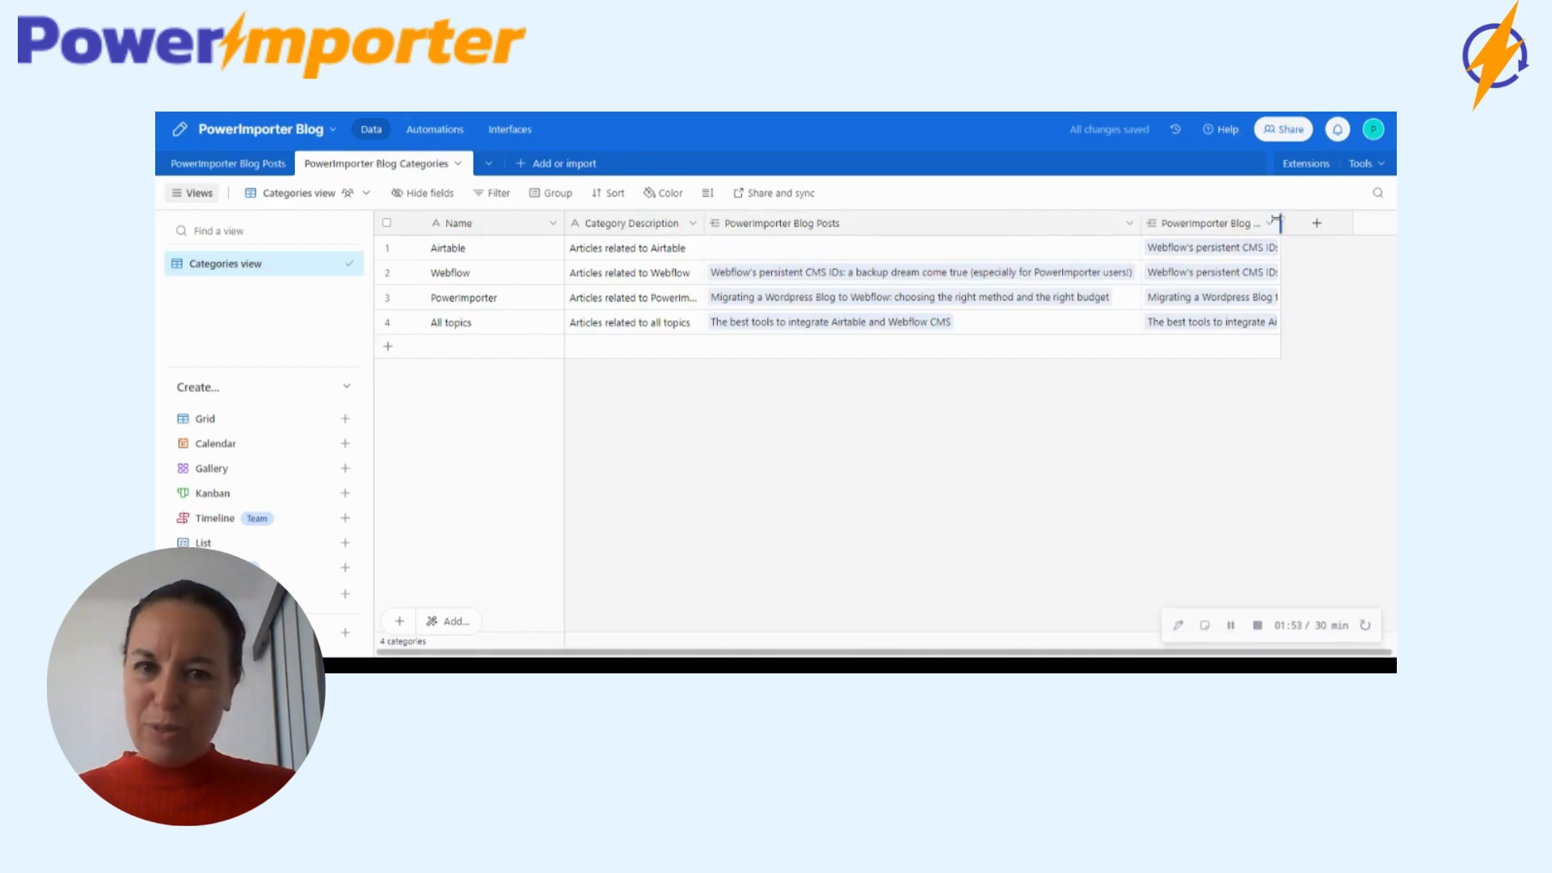
left_click_drag(1277, 222, 1388, 222)
left_click_drag(1012, 651, 1114, 651)
left_click_drag(1277, 222, 1396, 224)
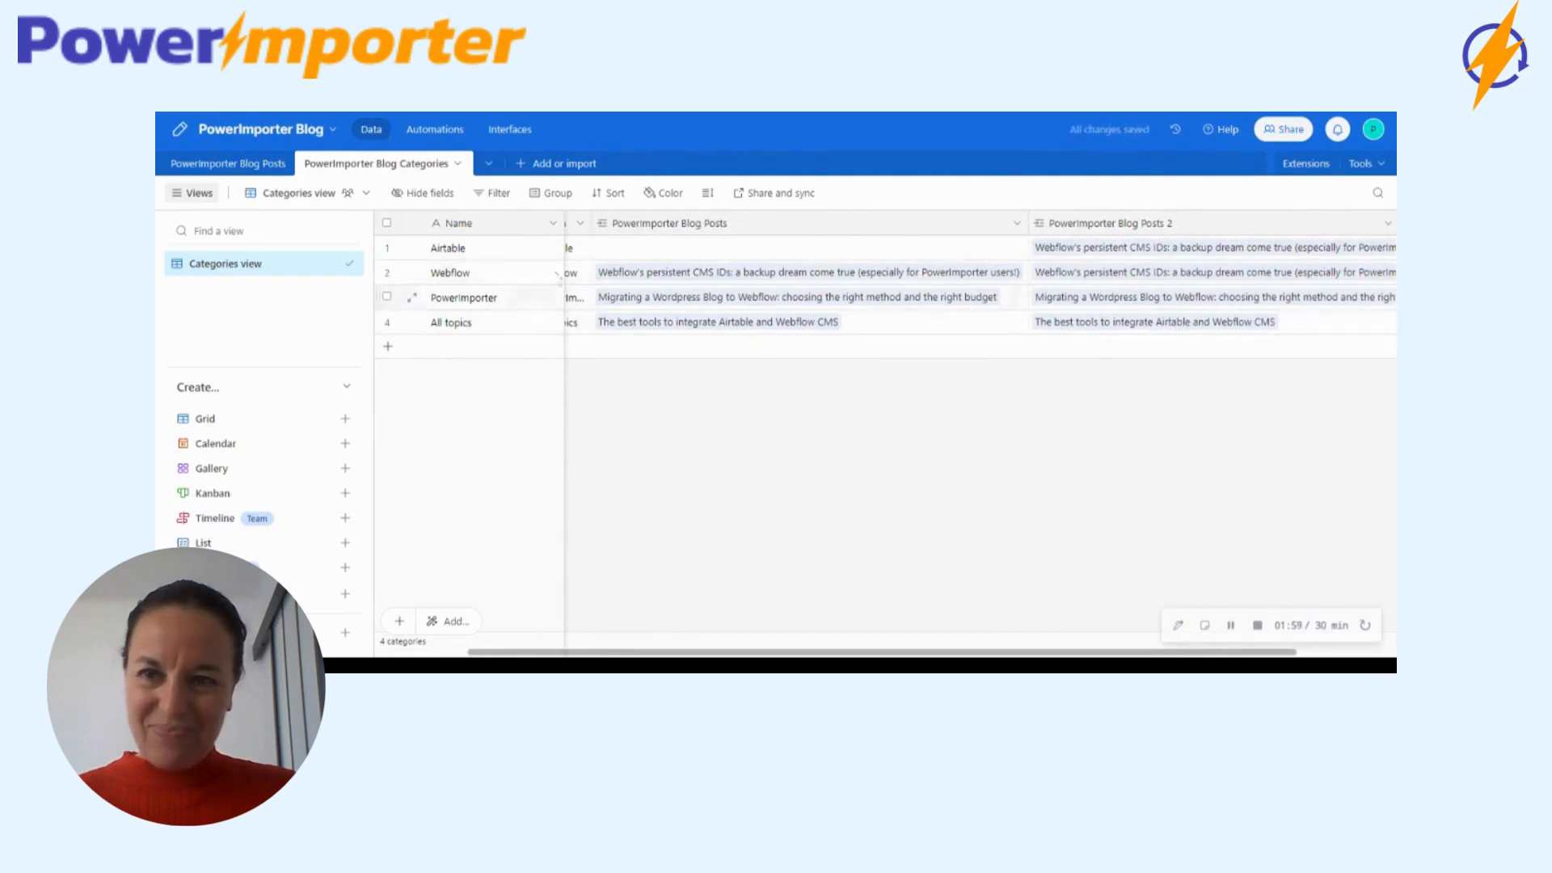
left_click(230, 163)
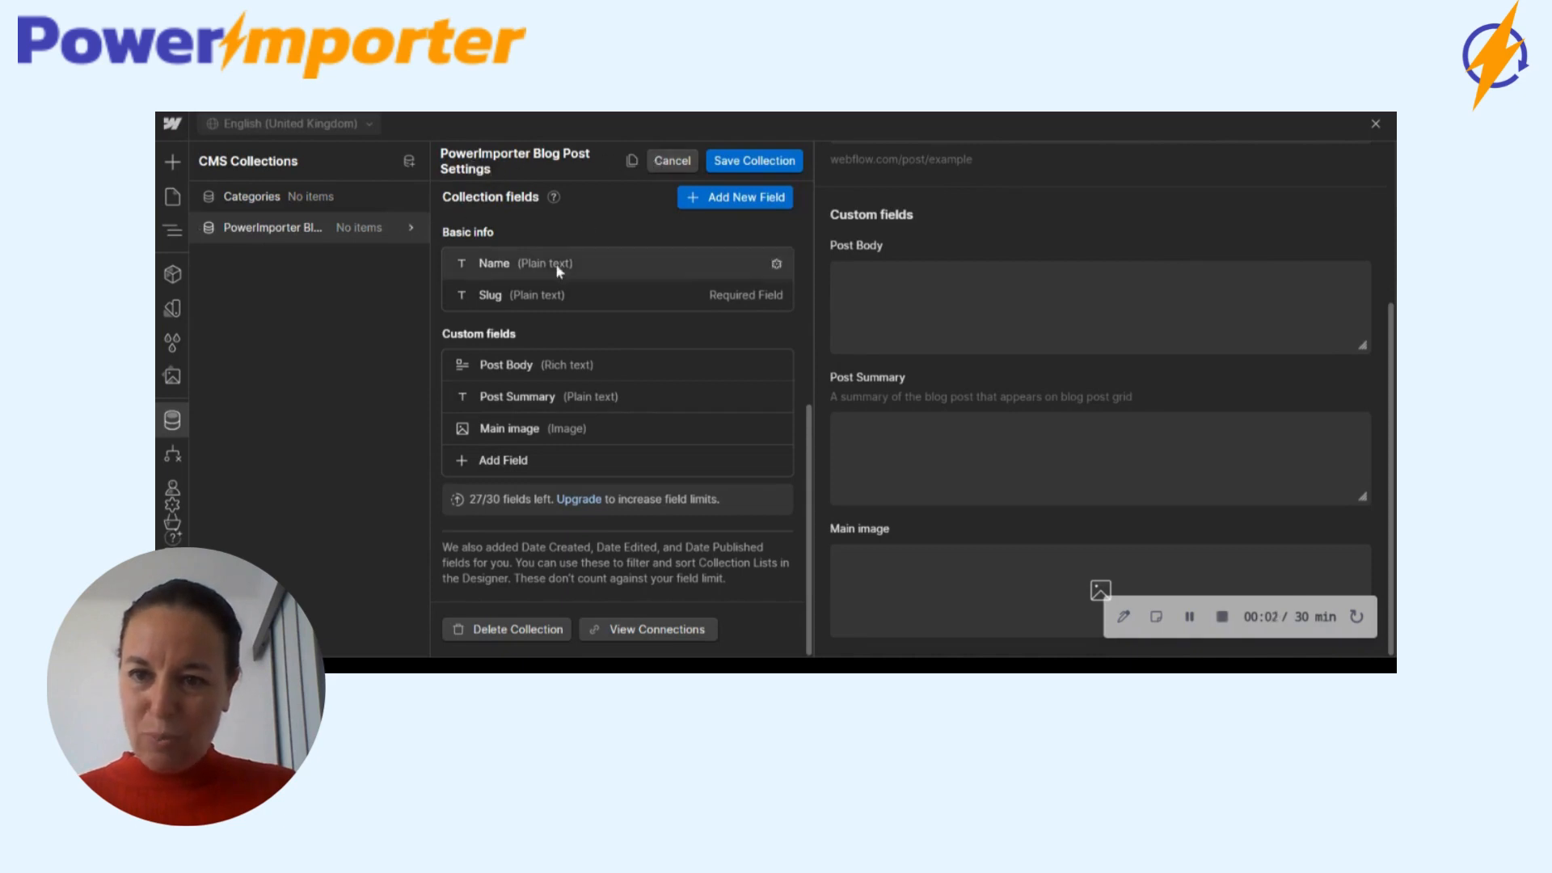
Step: In Webflow's PowerImporter Blog Posts collection, add the Reference field "Category - single reference field" linked to Categories, and save the field and collection
left_click(722, 199)
scroll(716, 543, "down", 2)
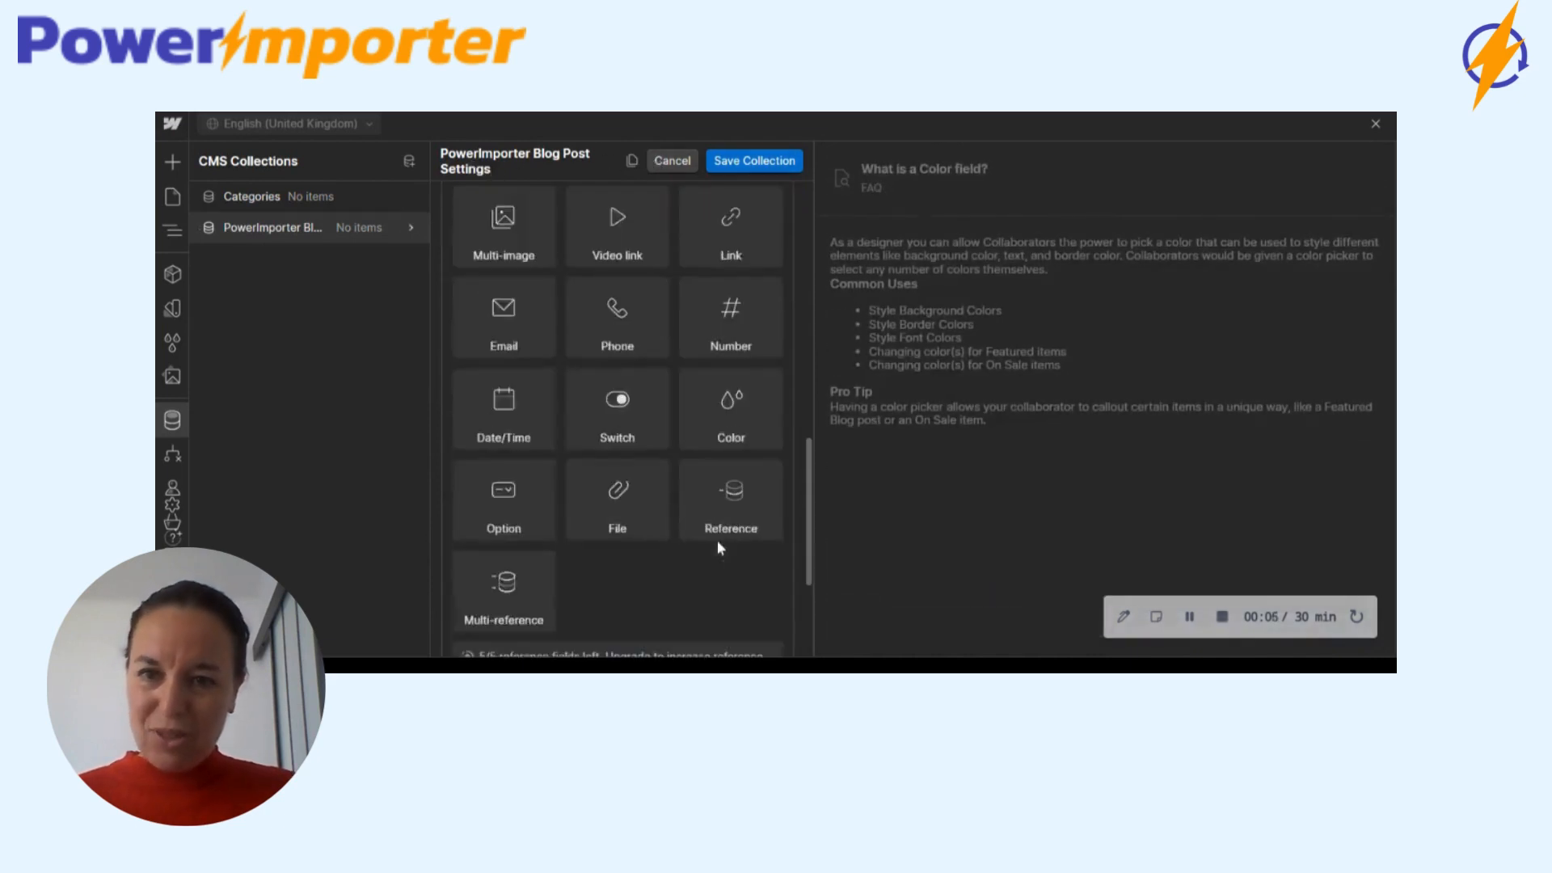
left_click(730, 496)
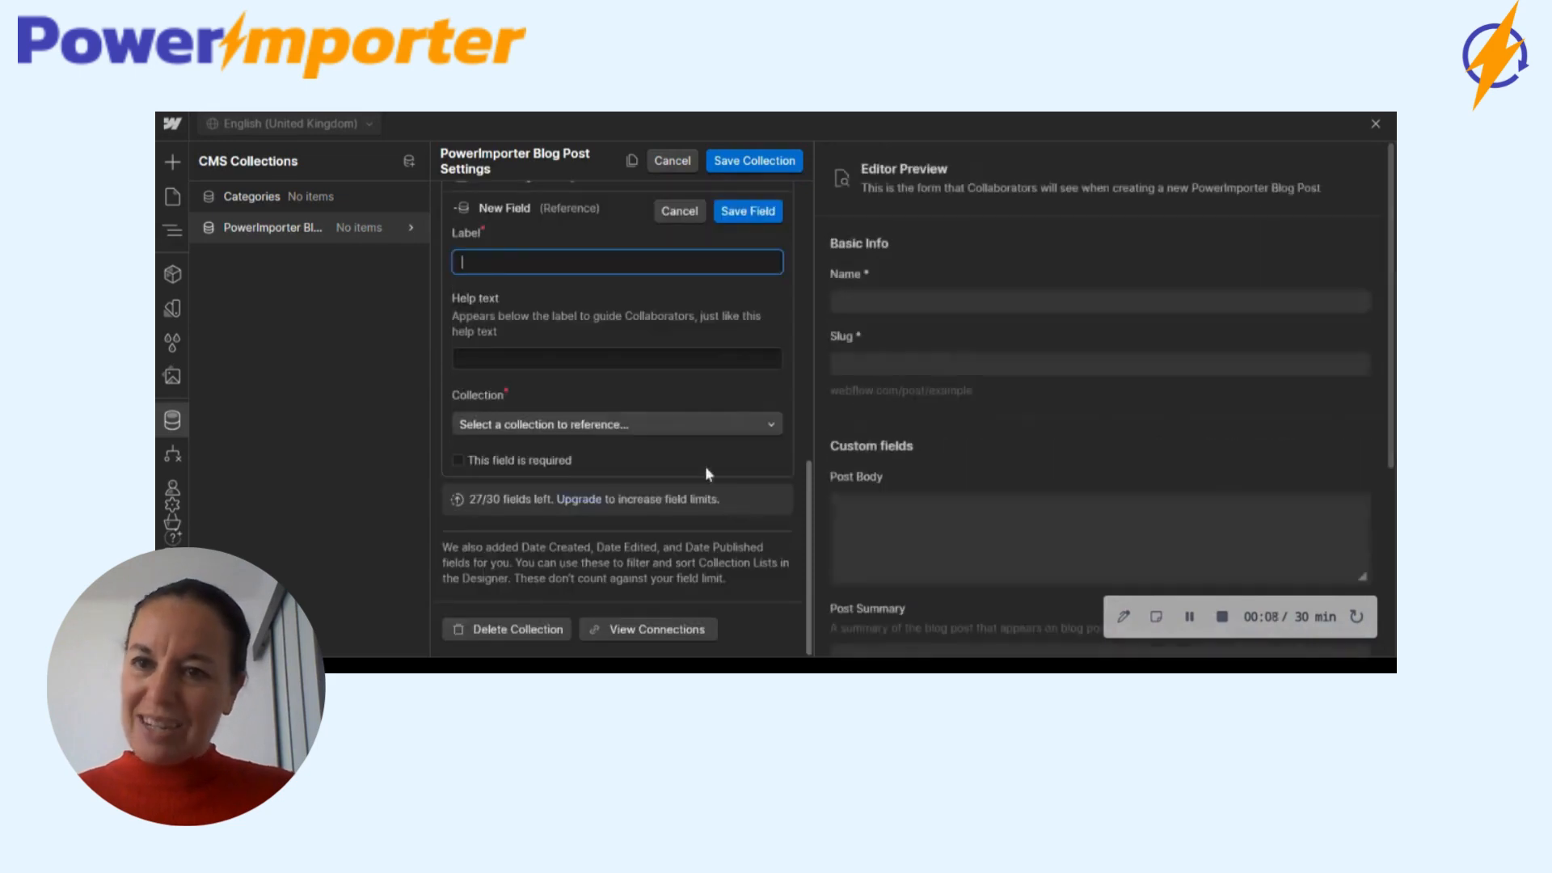
type("Cate")
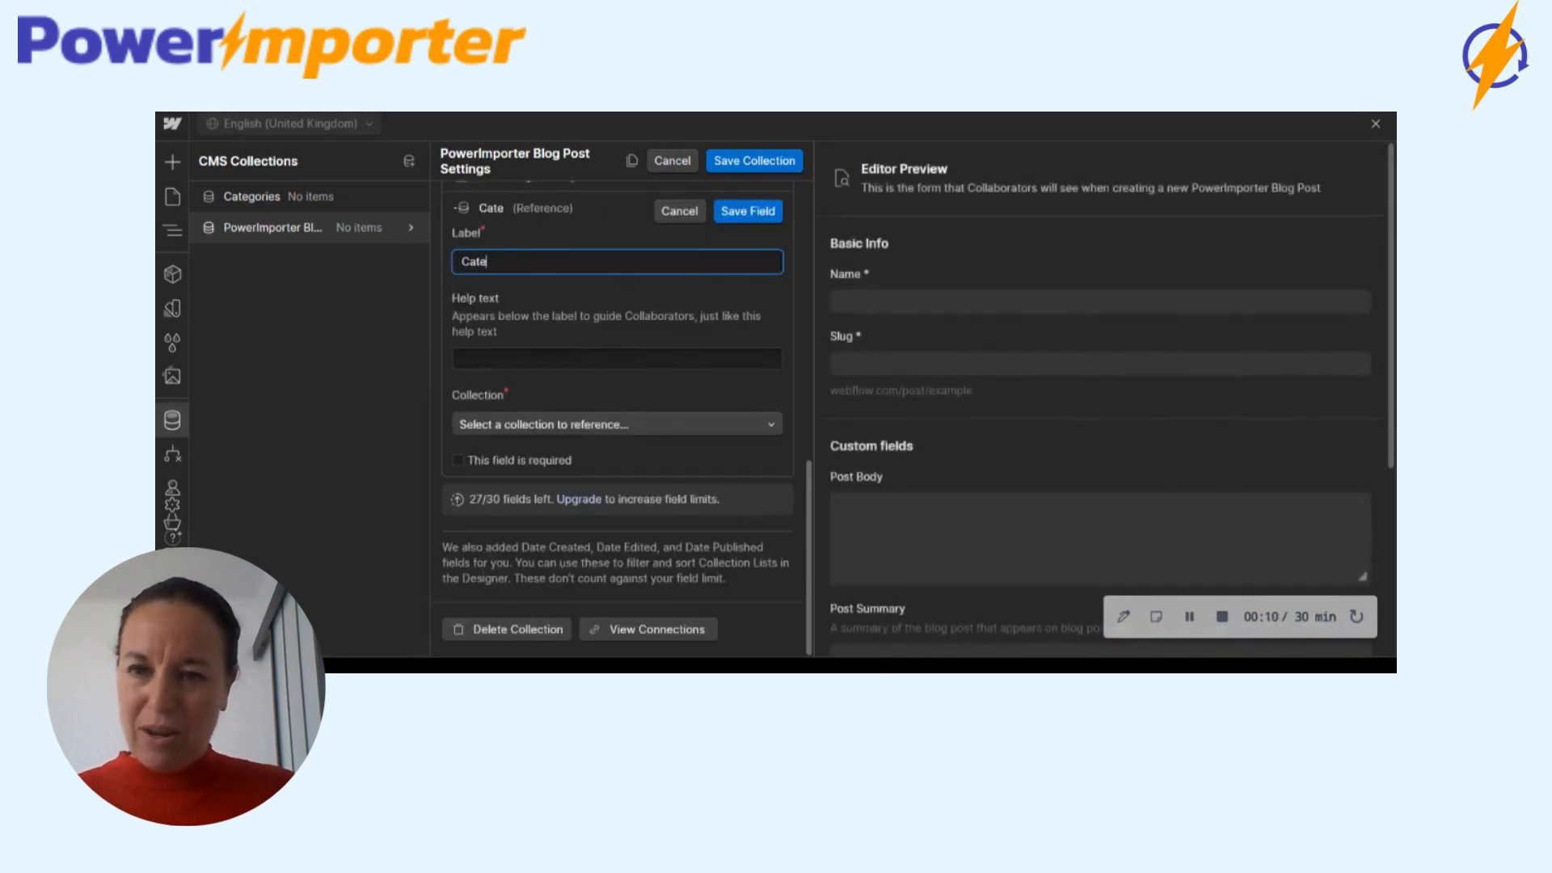
type("gory - single ")
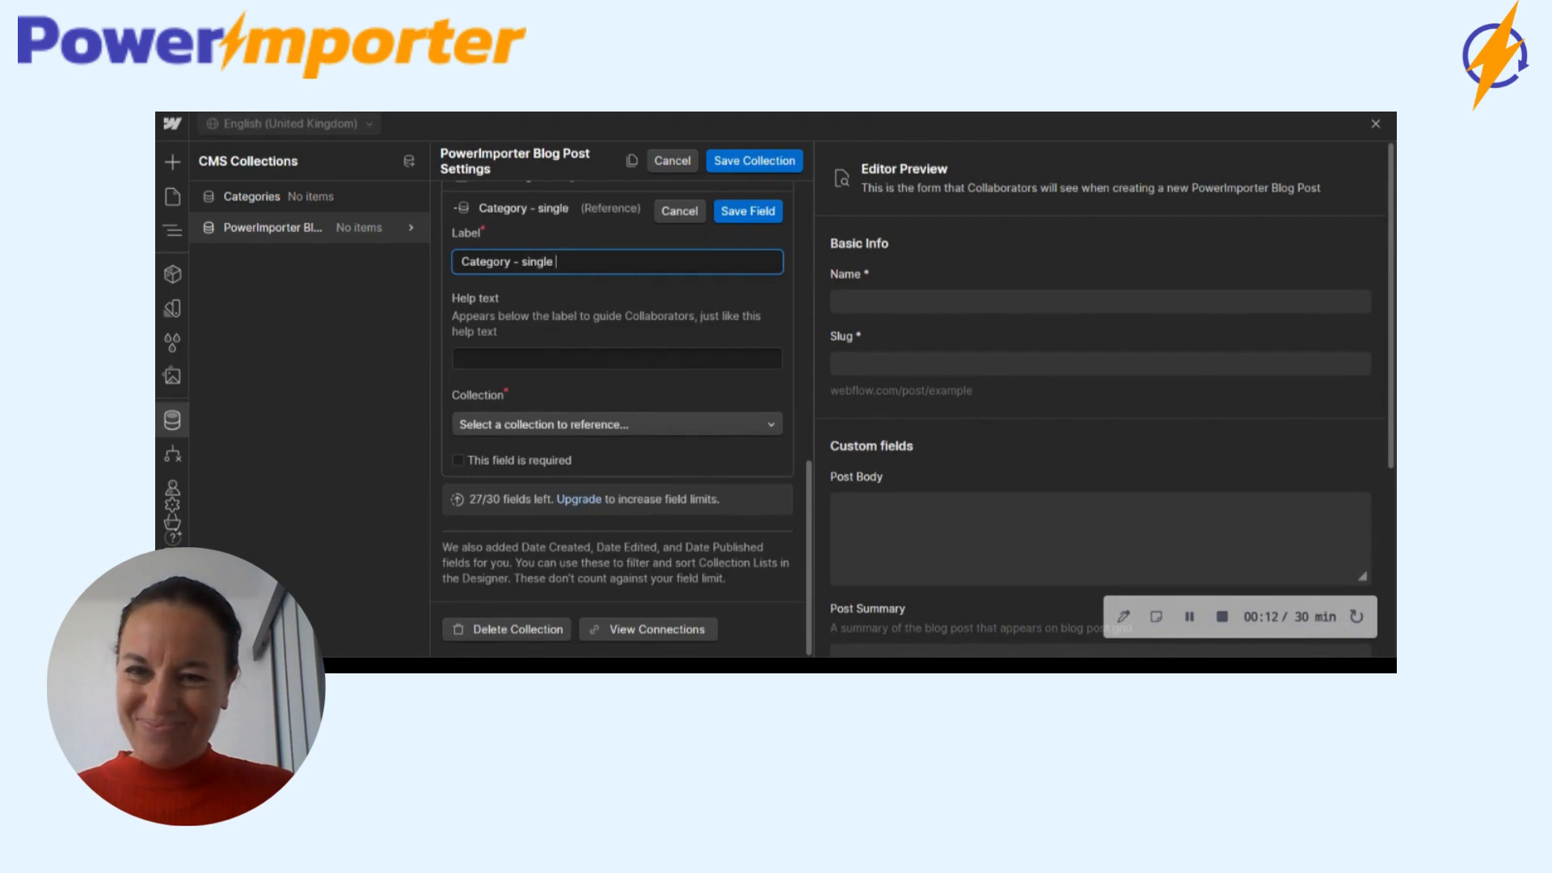
type("reference field")
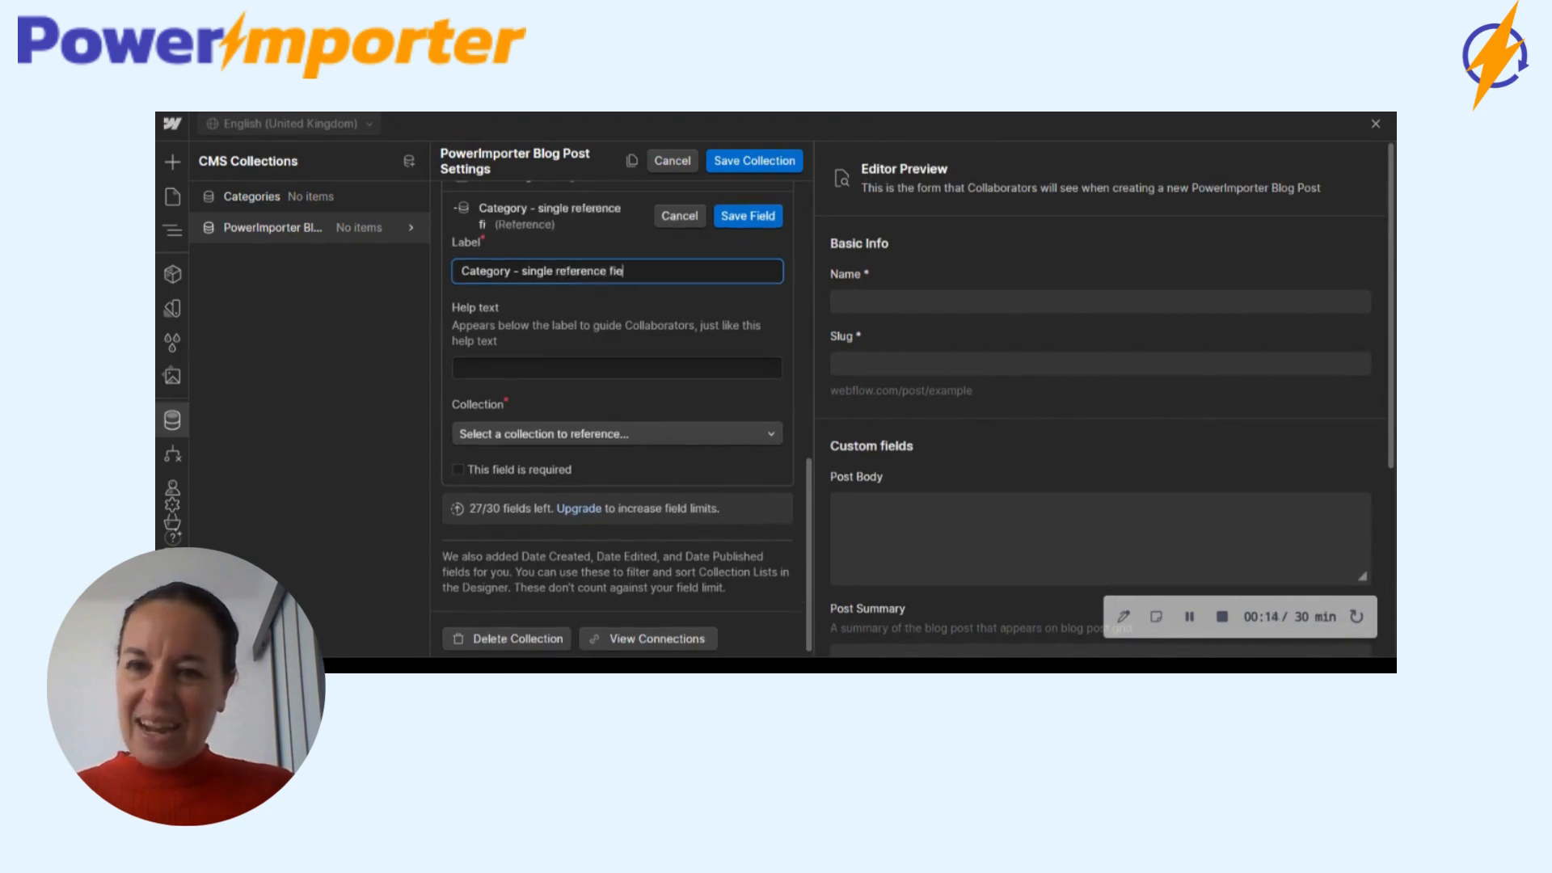
left_click(598, 319)
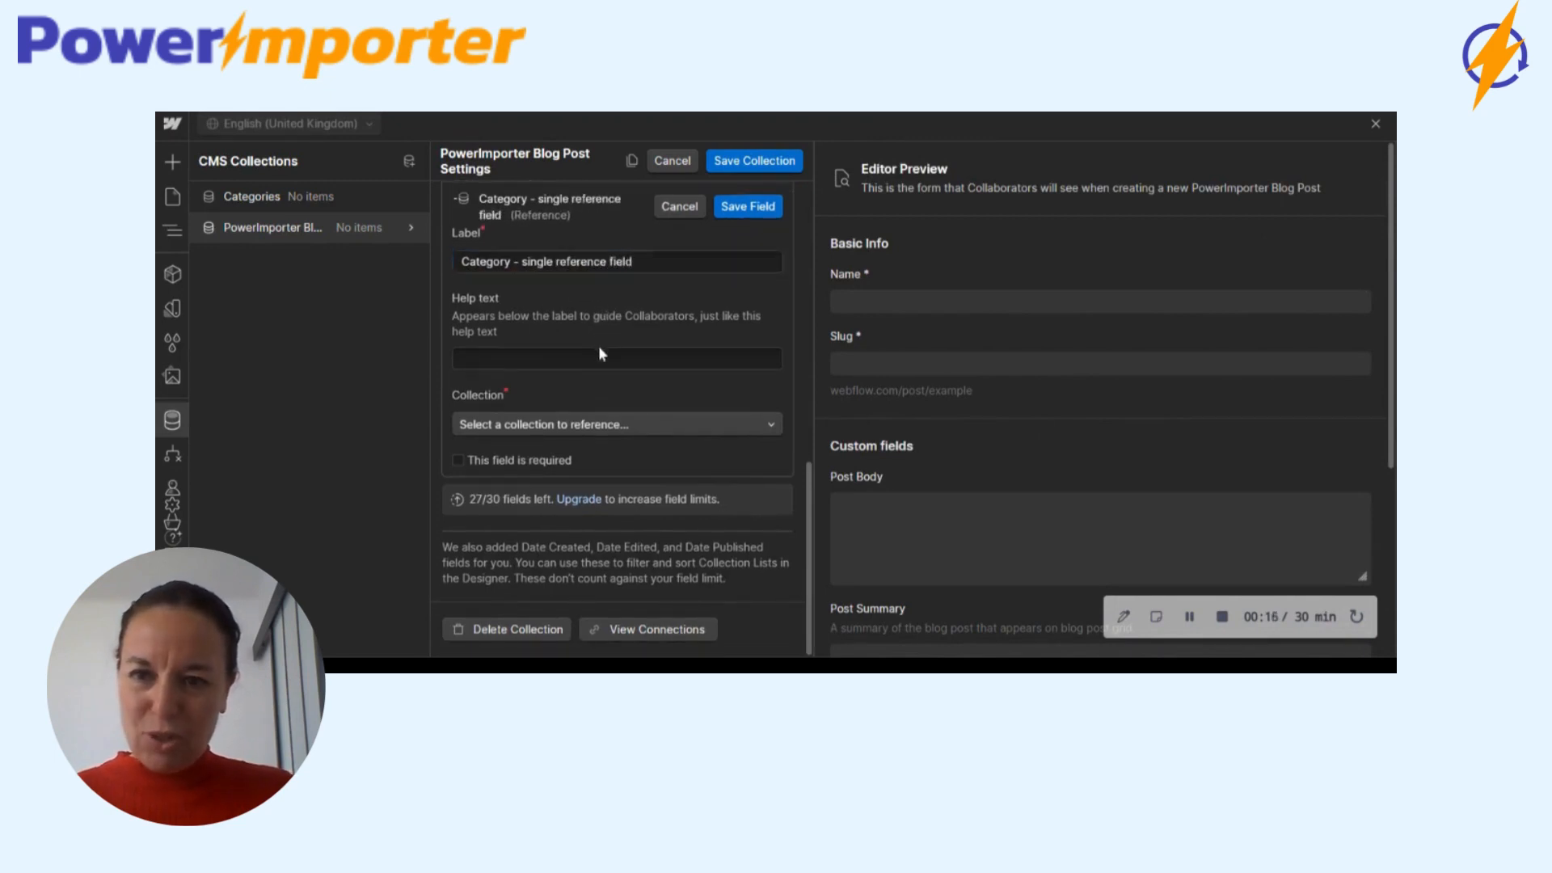
left_click(452, 424)
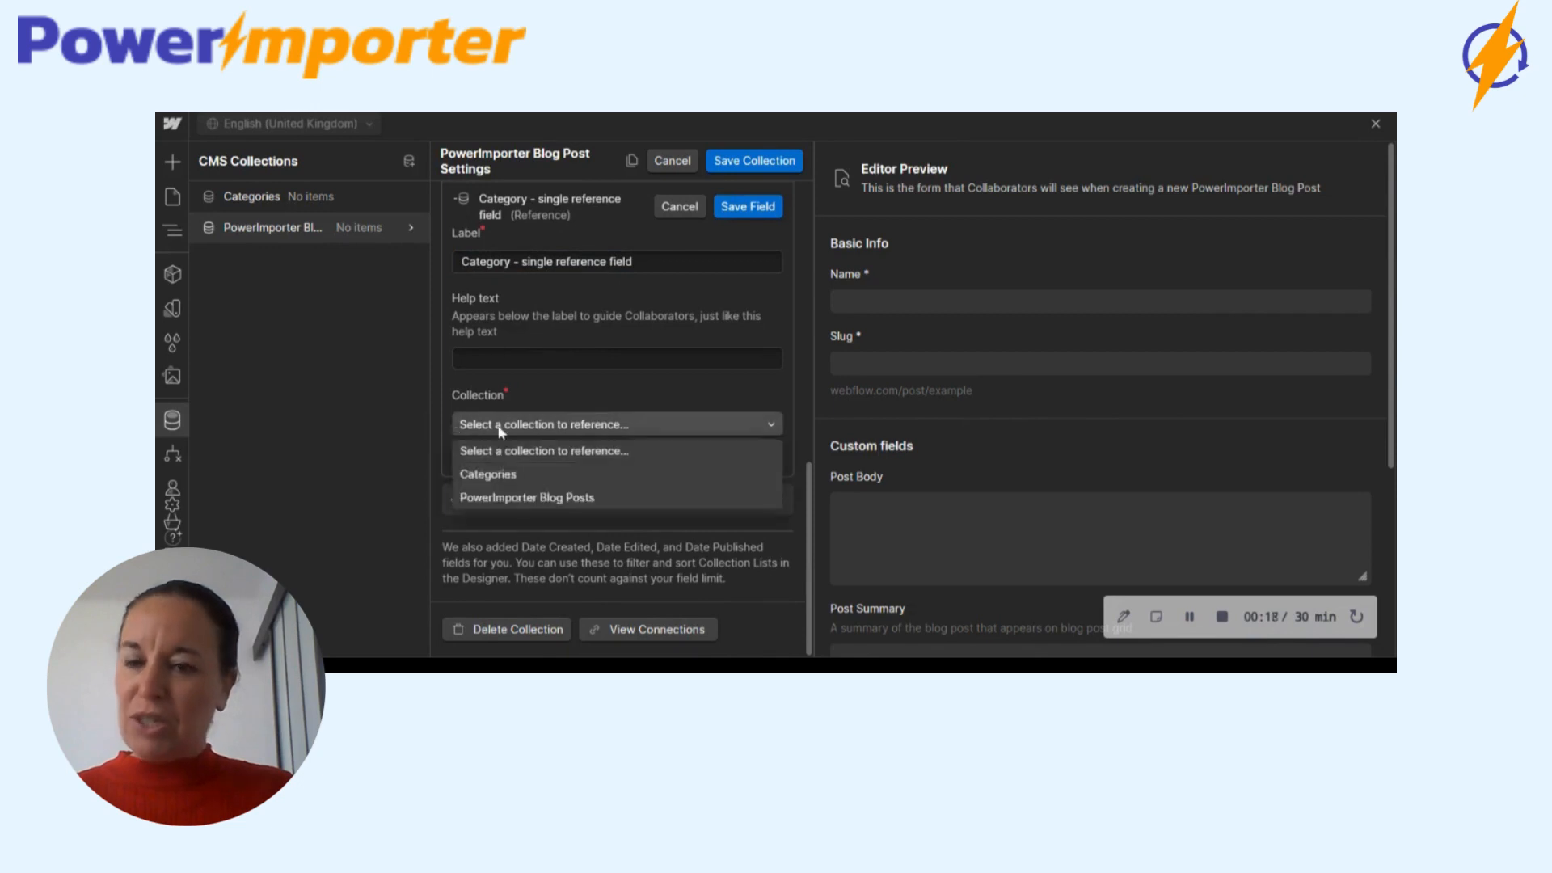
left_click(496, 472)
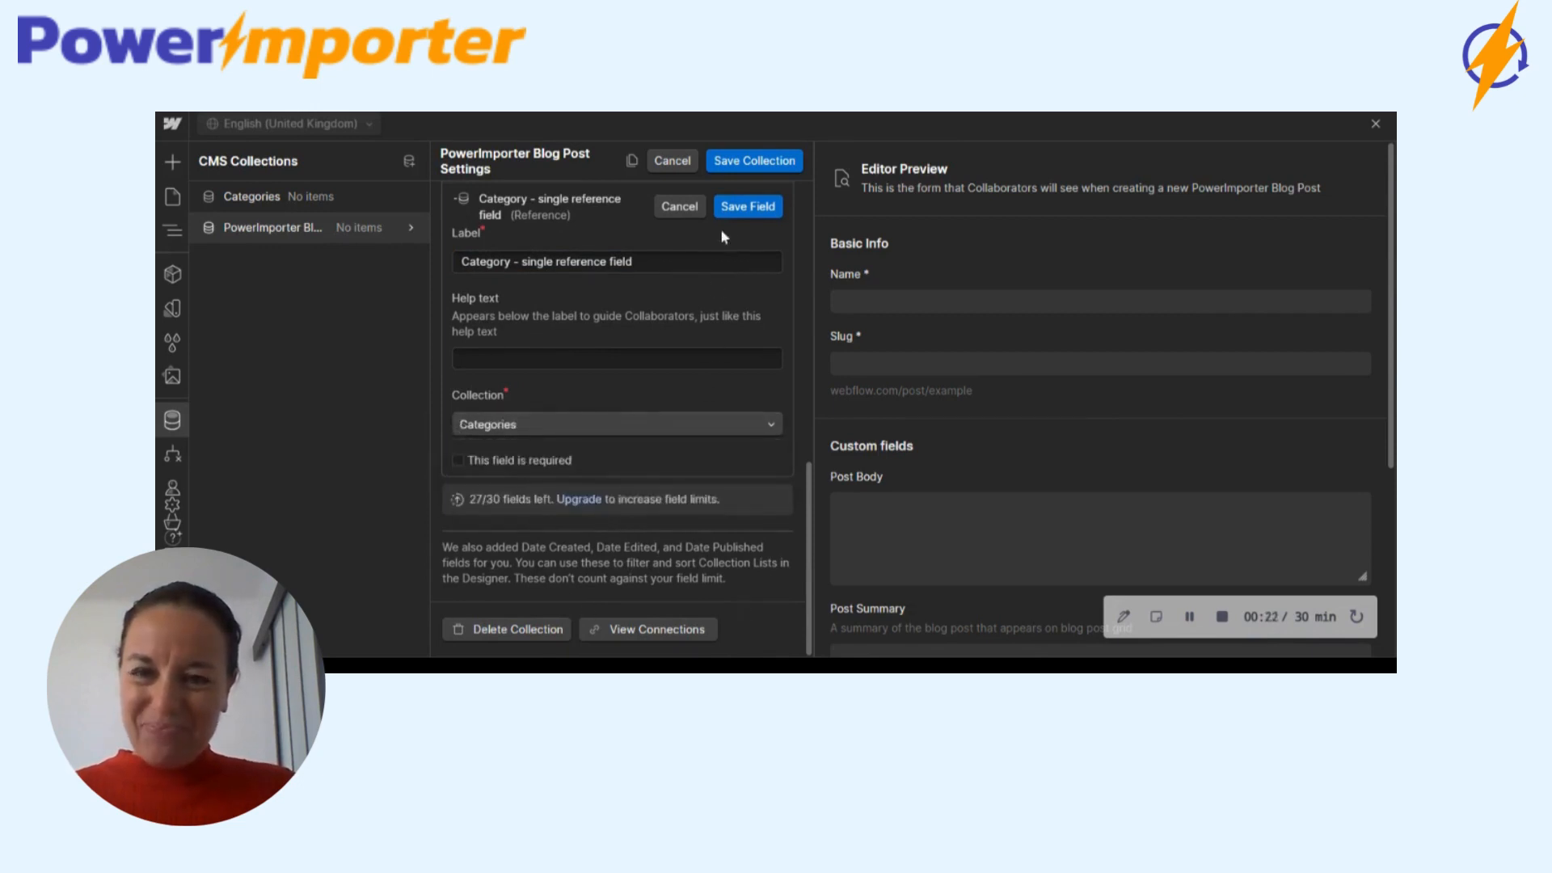
left_click(748, 207)
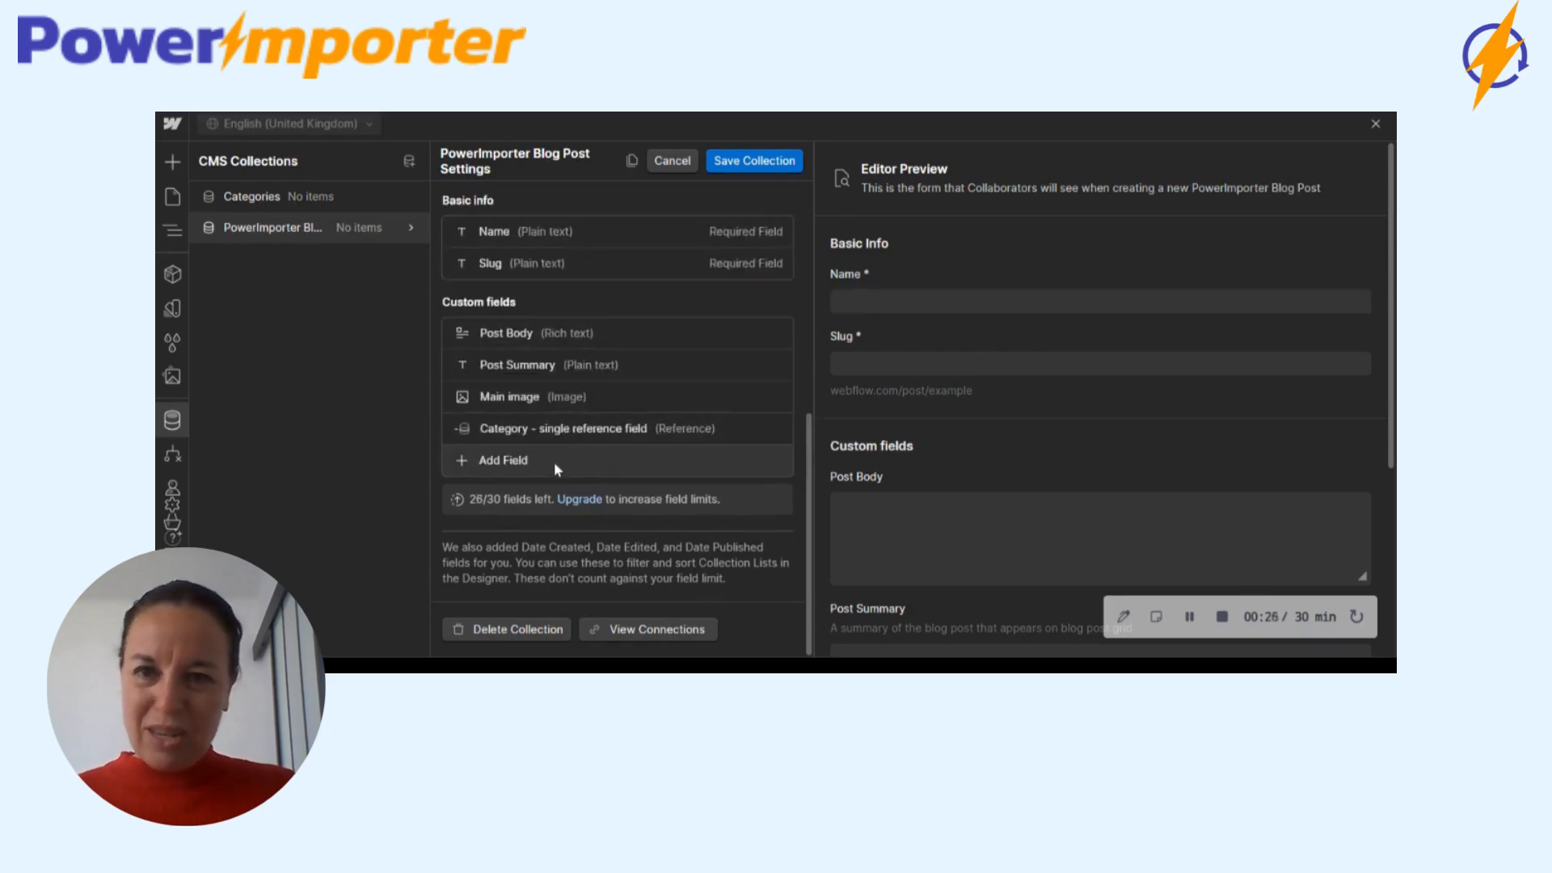
left_click(772, 168)
Step: Reopen the PowerImporter Blog Posts collection settings and add a Multi-reference field labelled "Categories - multiple reference field"
left_click(408, 228)
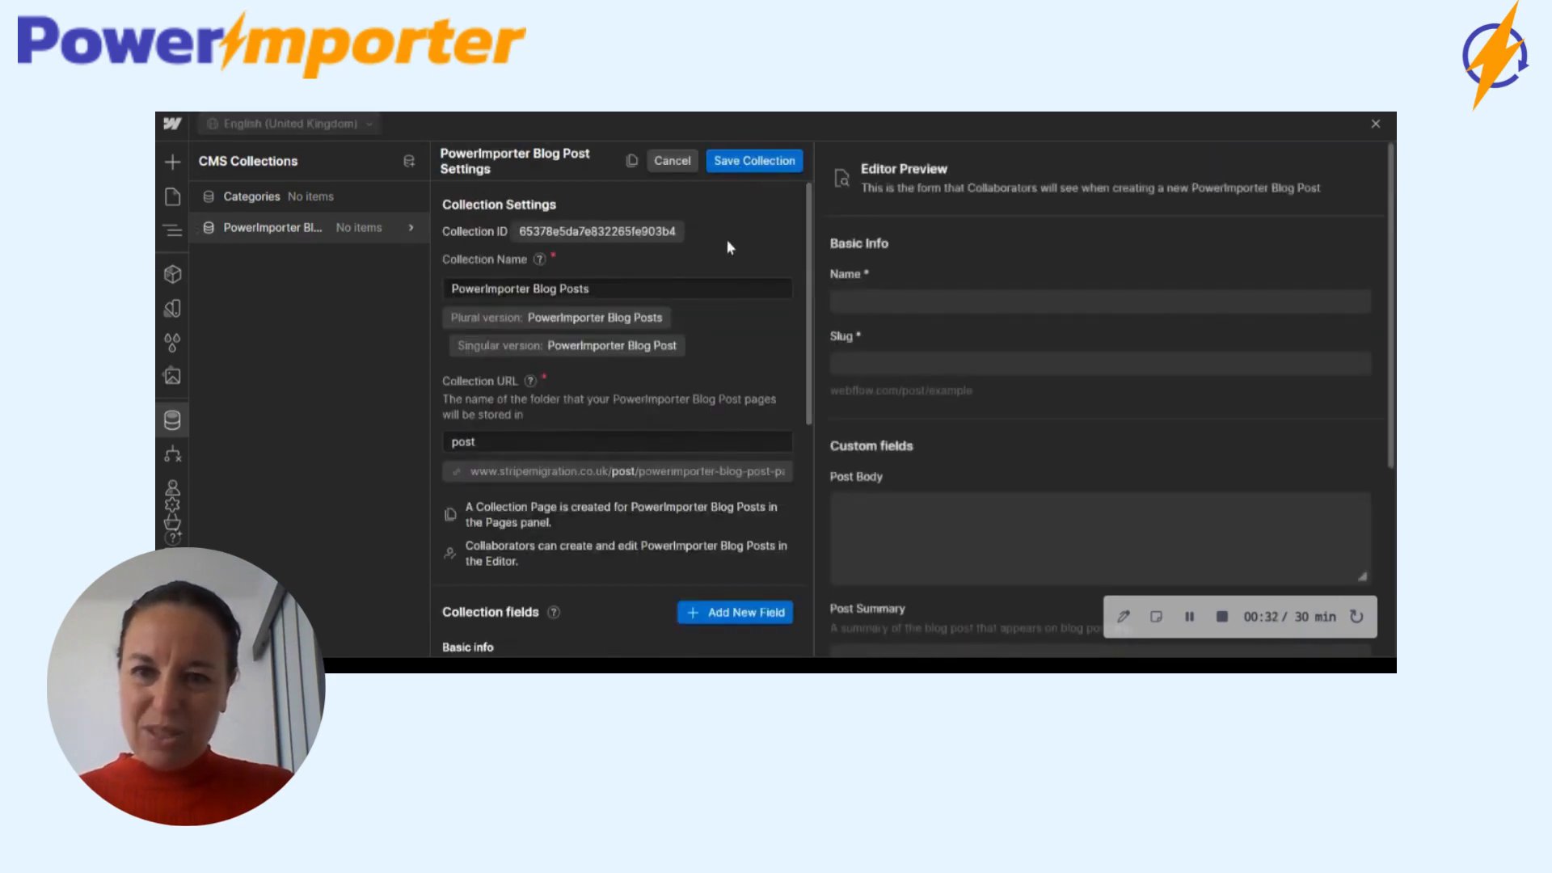
scroll(569, 514, "down", 5)
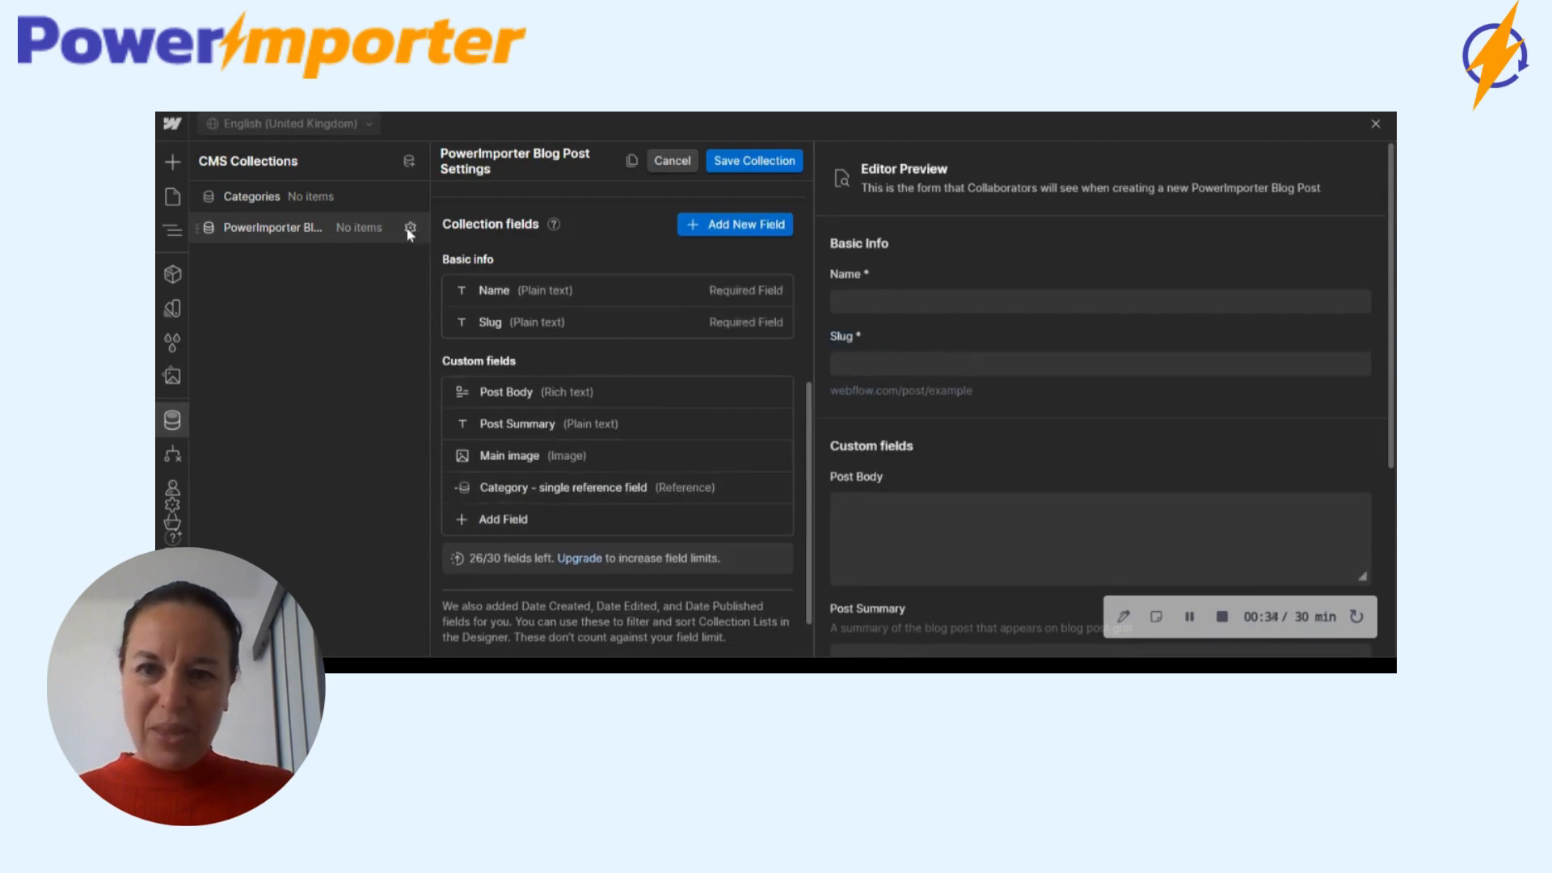
left_click(573, 522)
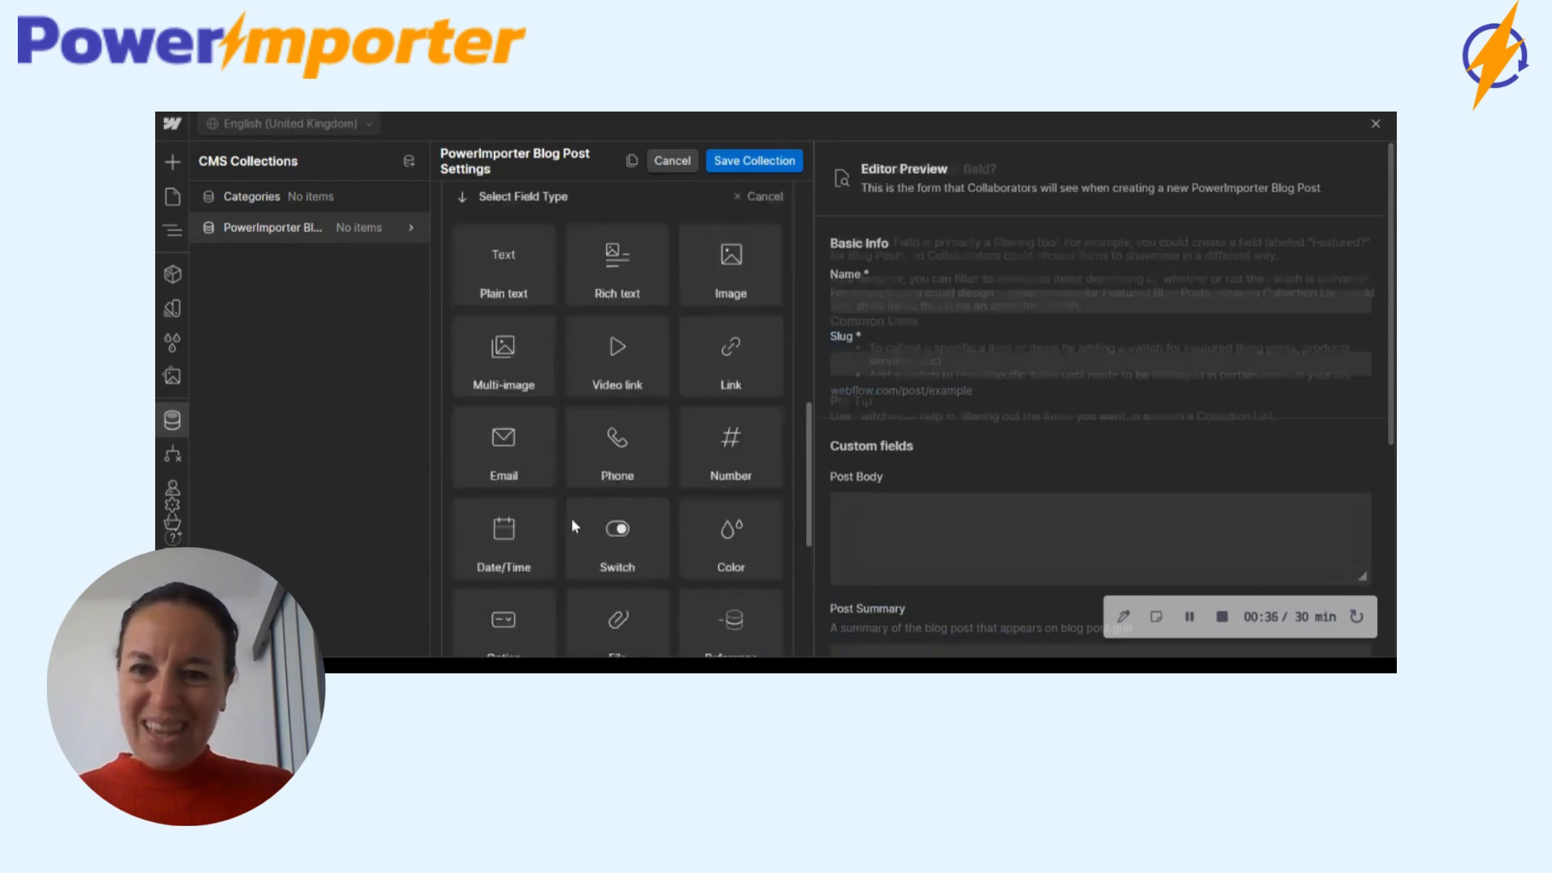
scroll(658, 405, "down", 4)
left_click(504, 459)
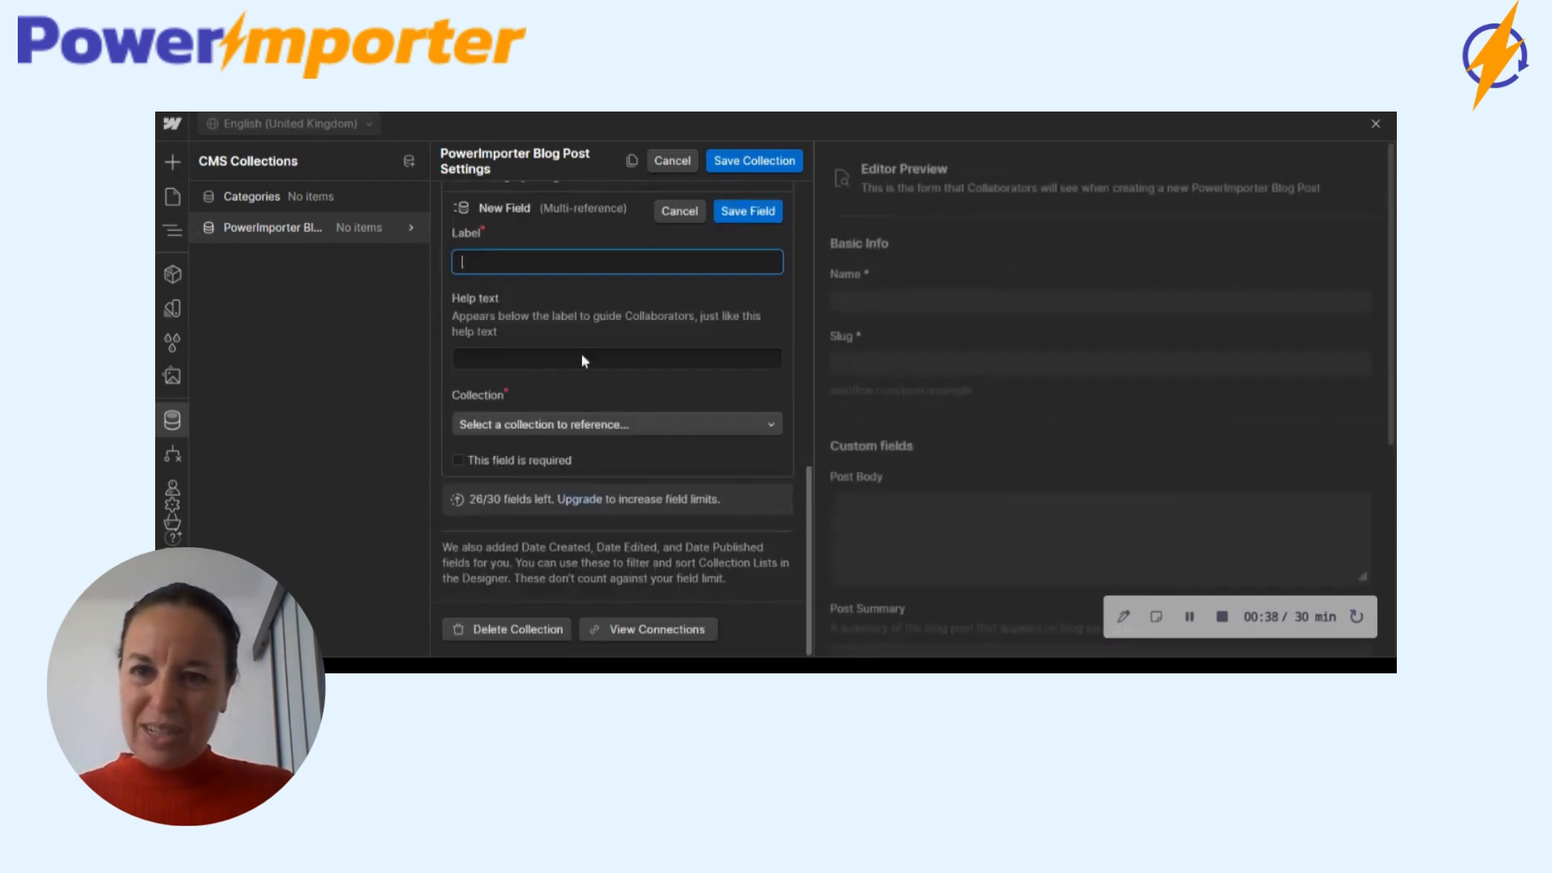
type("Categ")
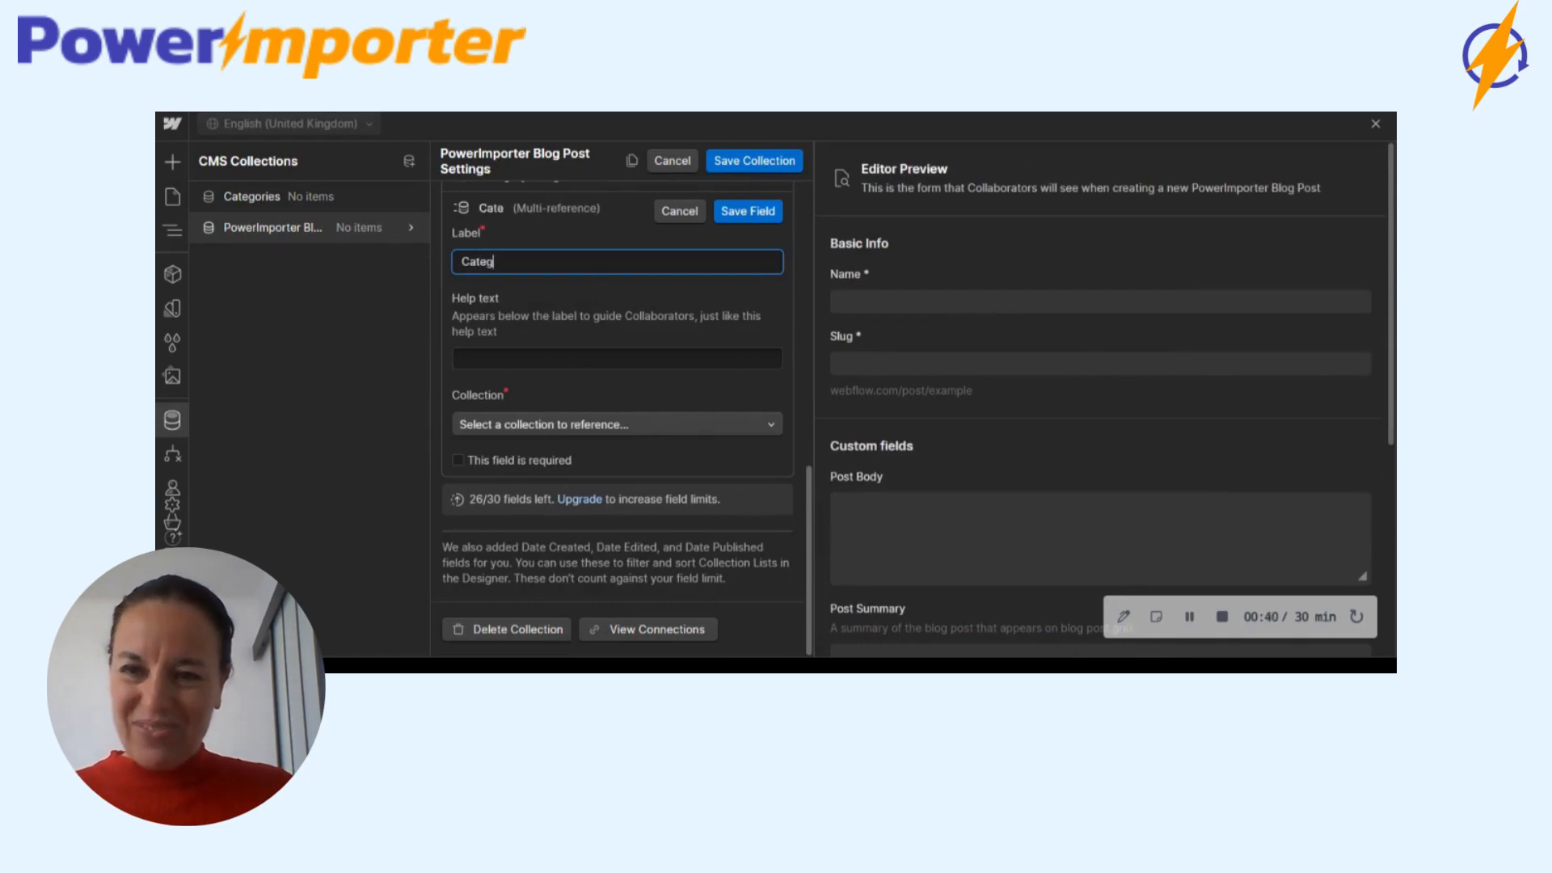
type("ories - mu")
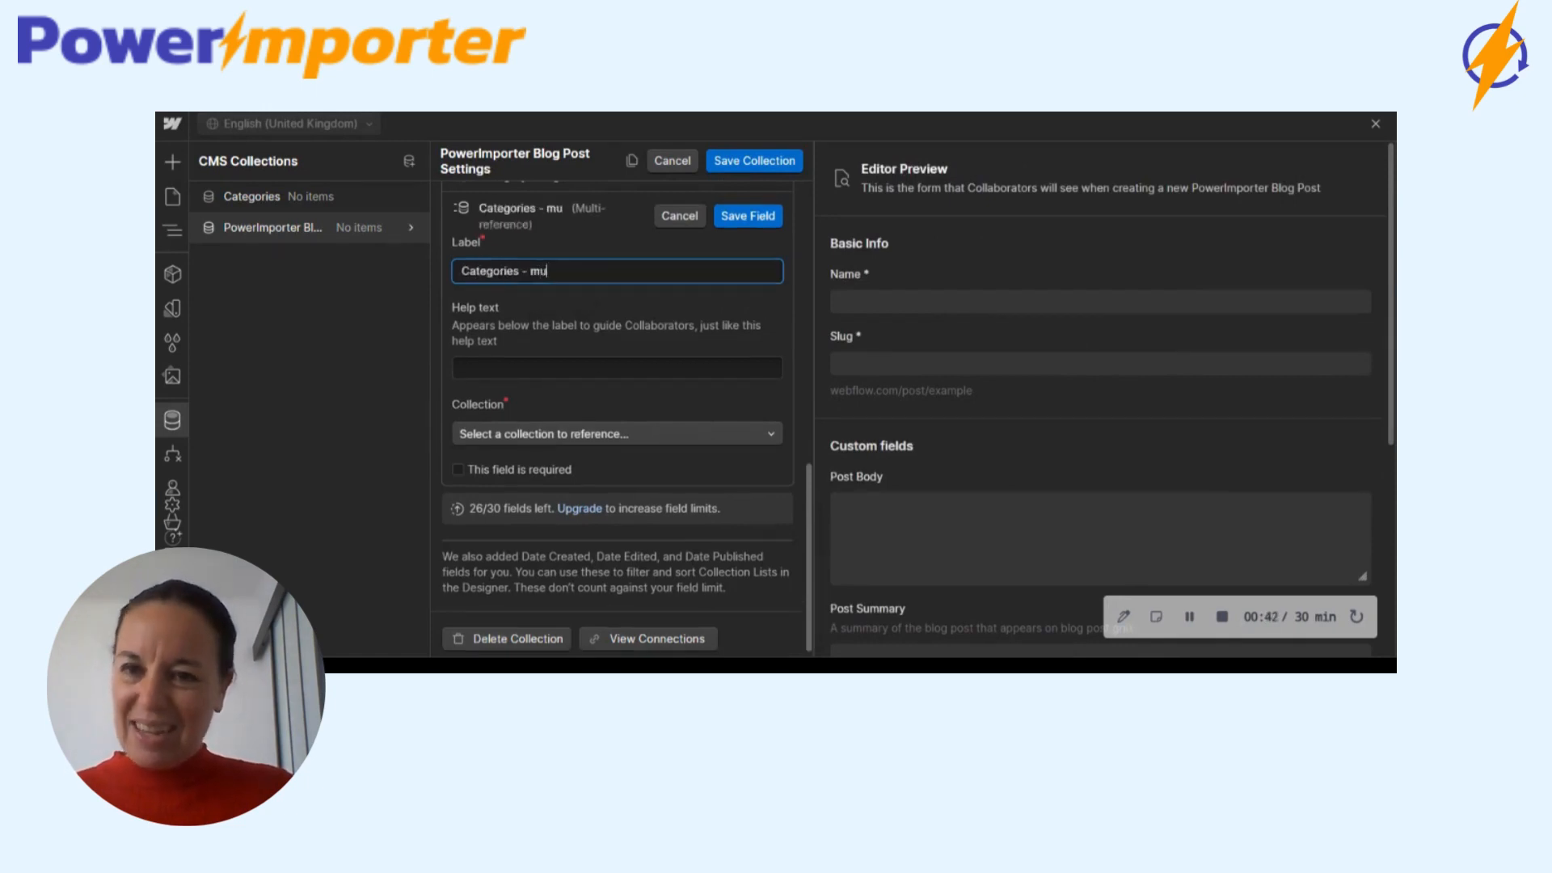
type("ltiple referen")
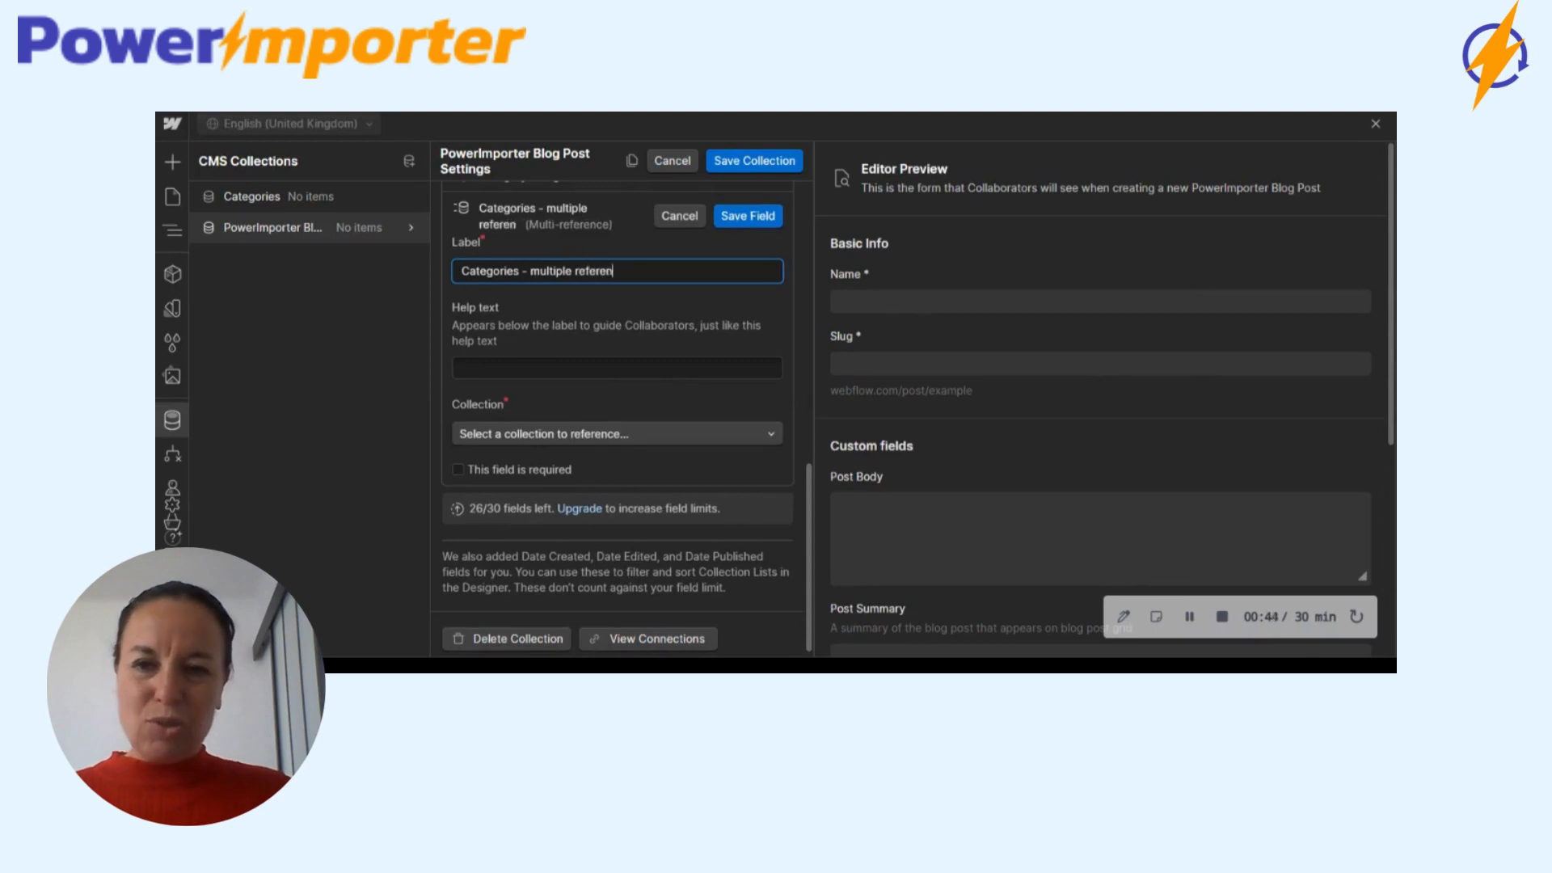
type("ce field")
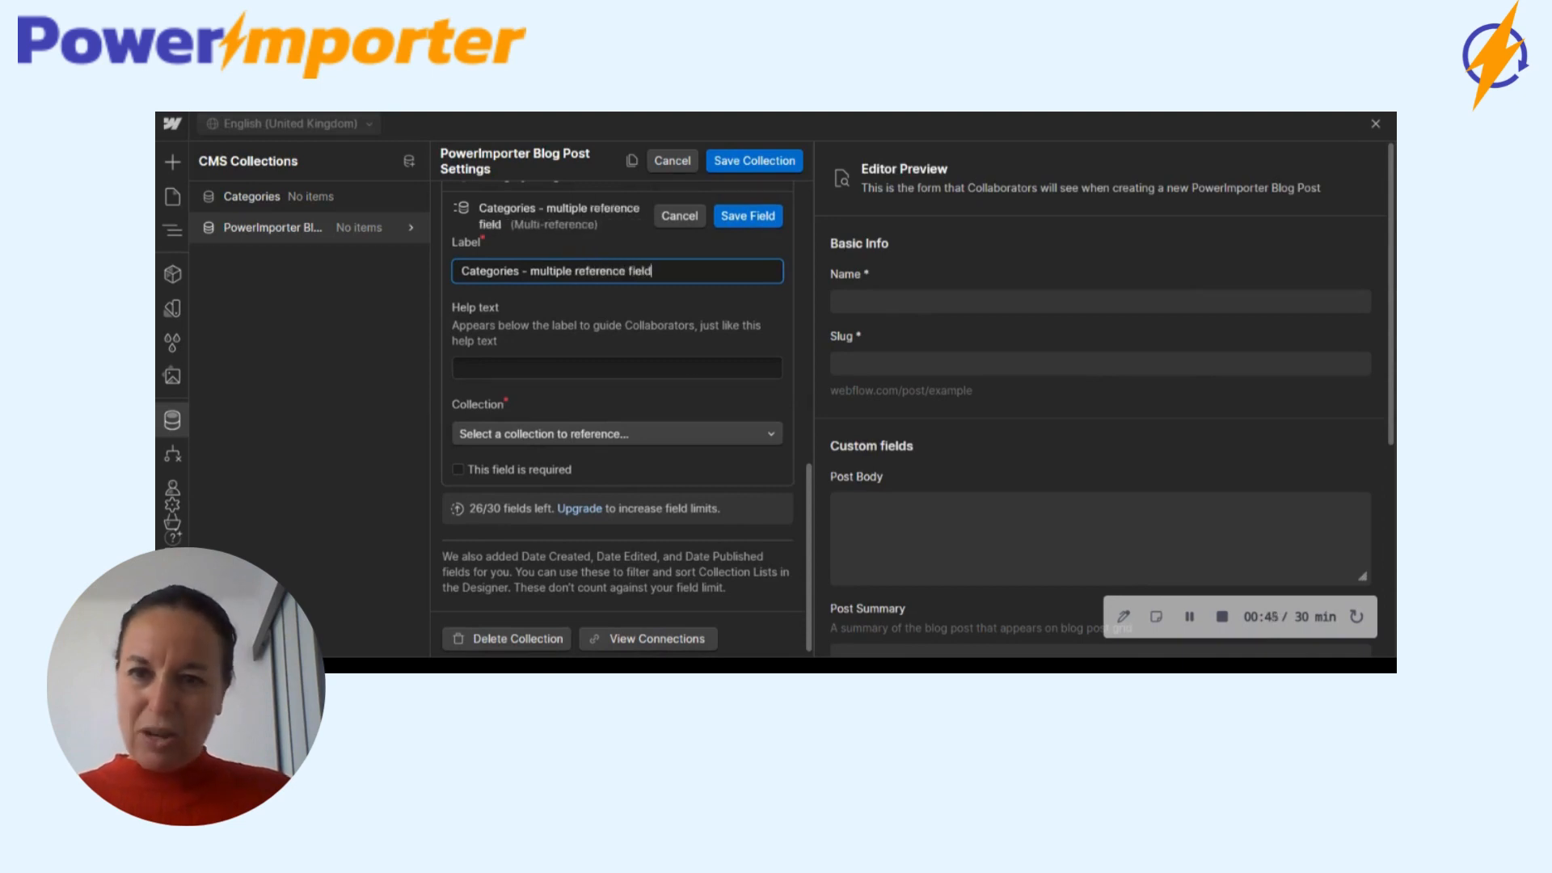
Step: Set Categories as the collection referenced by the new multi-reference field and save the field
left_click(597, 307)
left_click(586, 435)
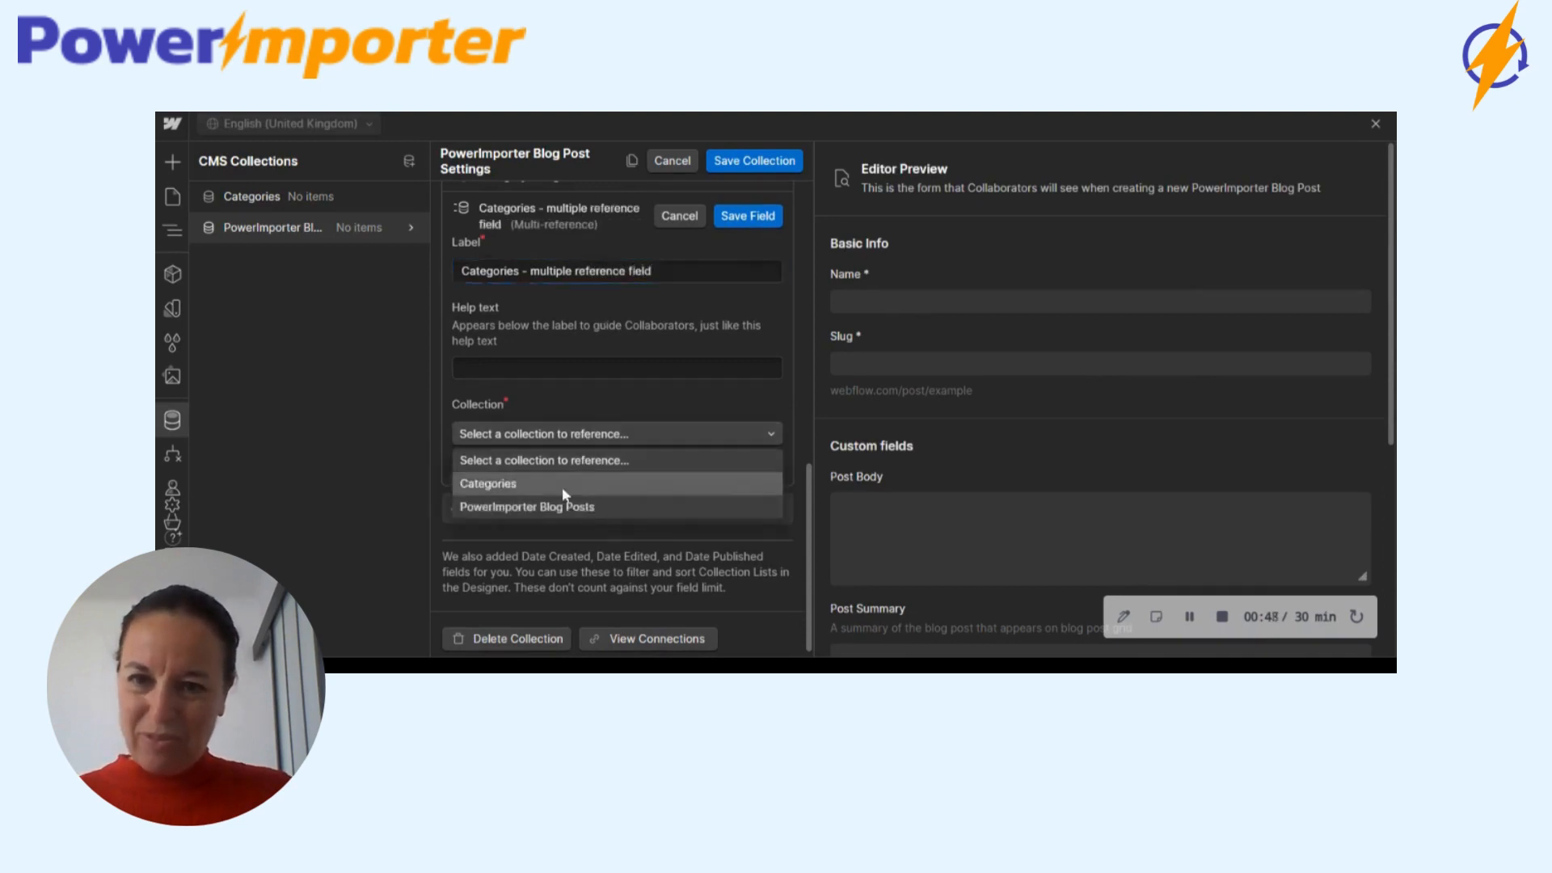
left_click(558, 489)
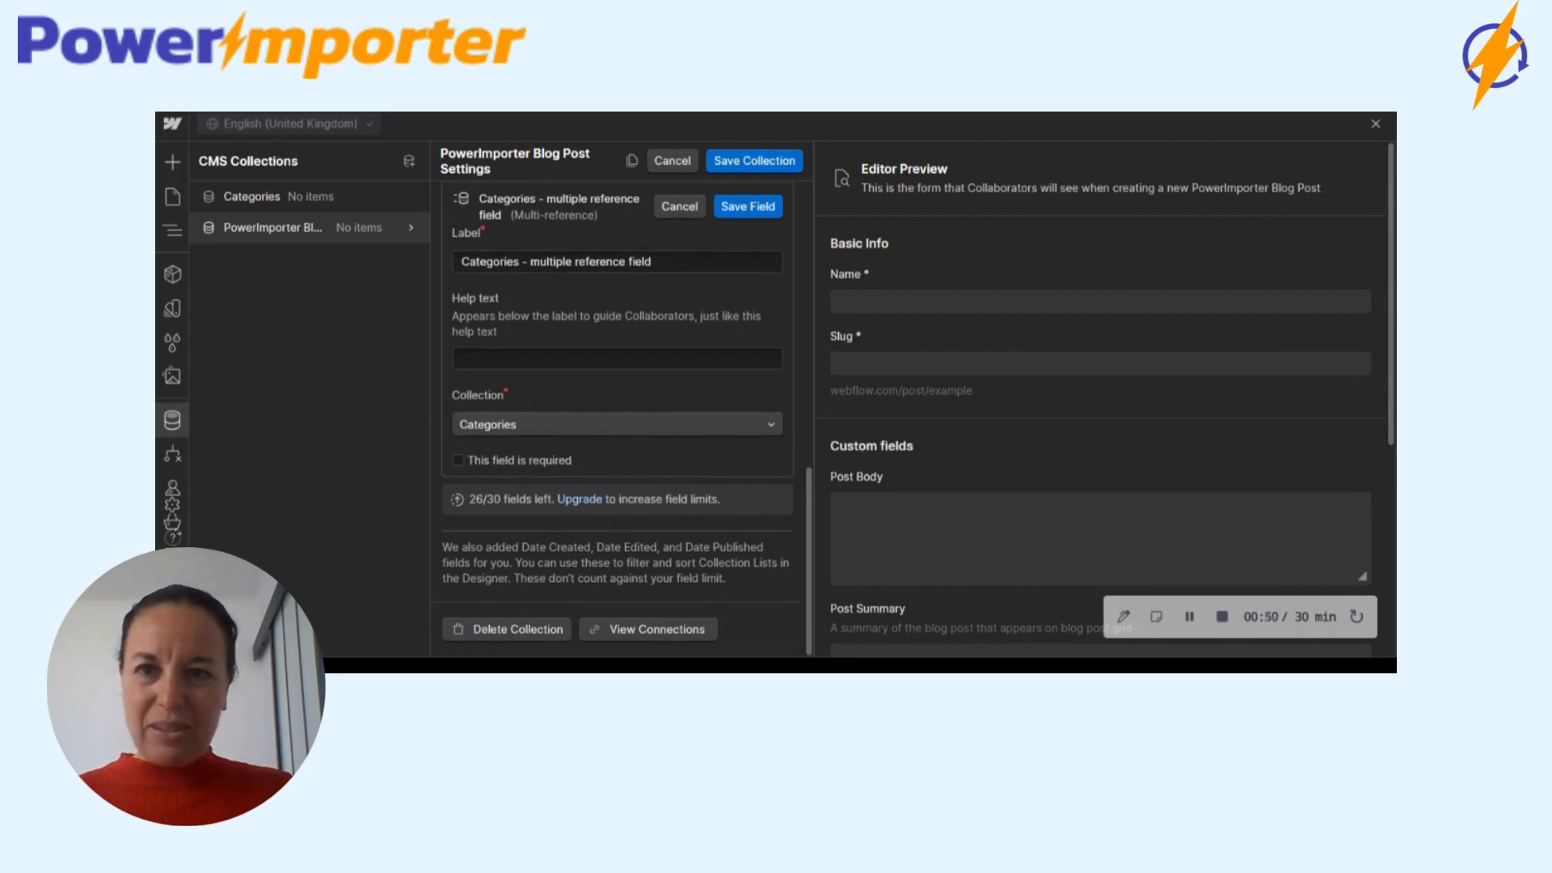
left_click(758, 210)
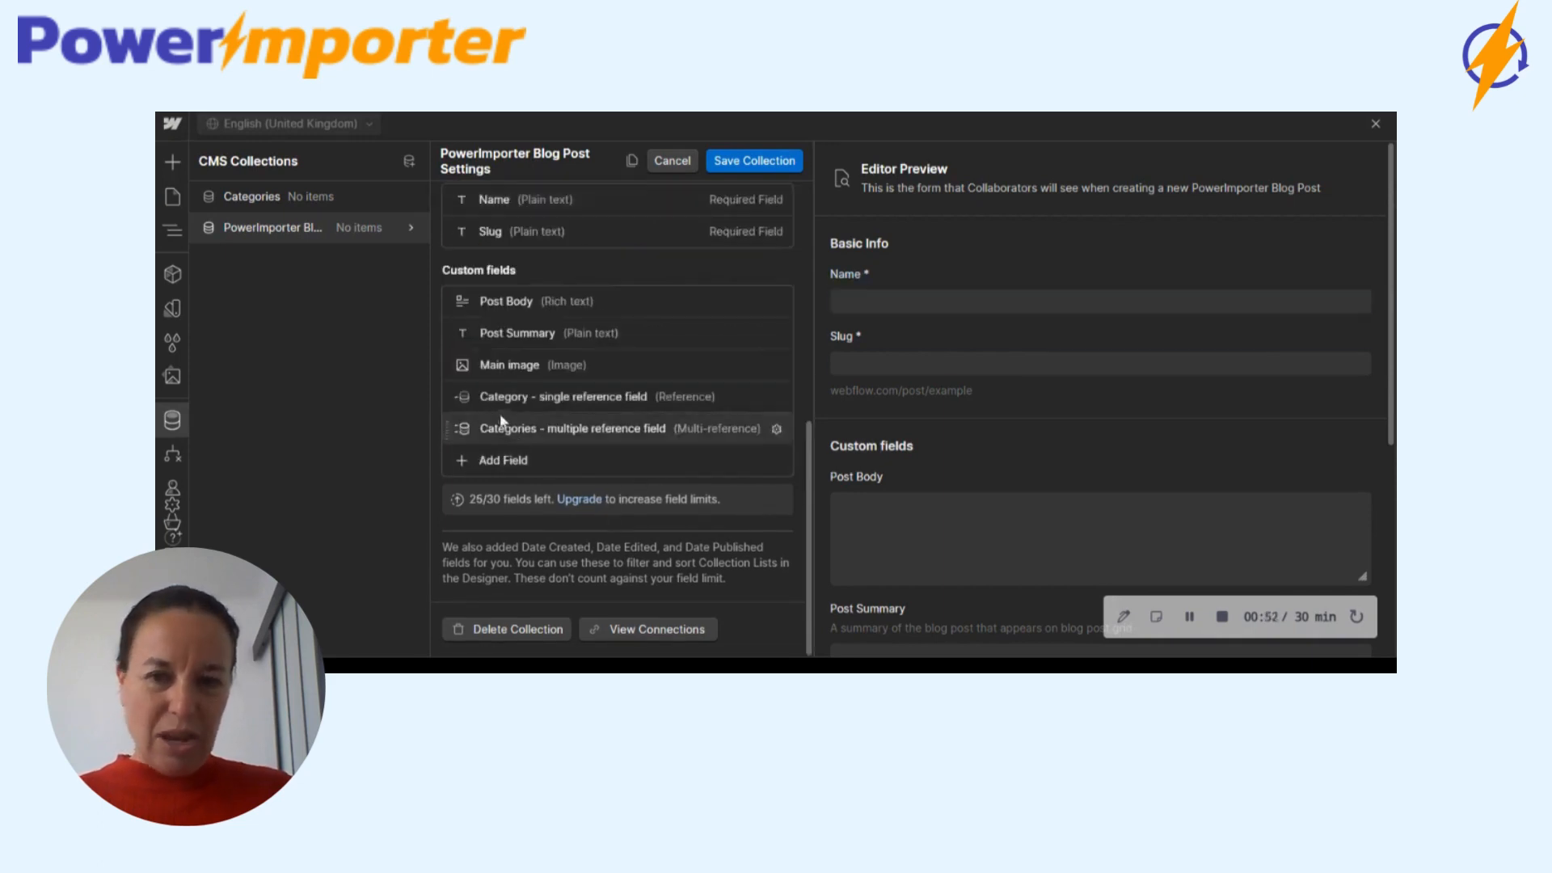
scroll(921, 402, "down", 5)
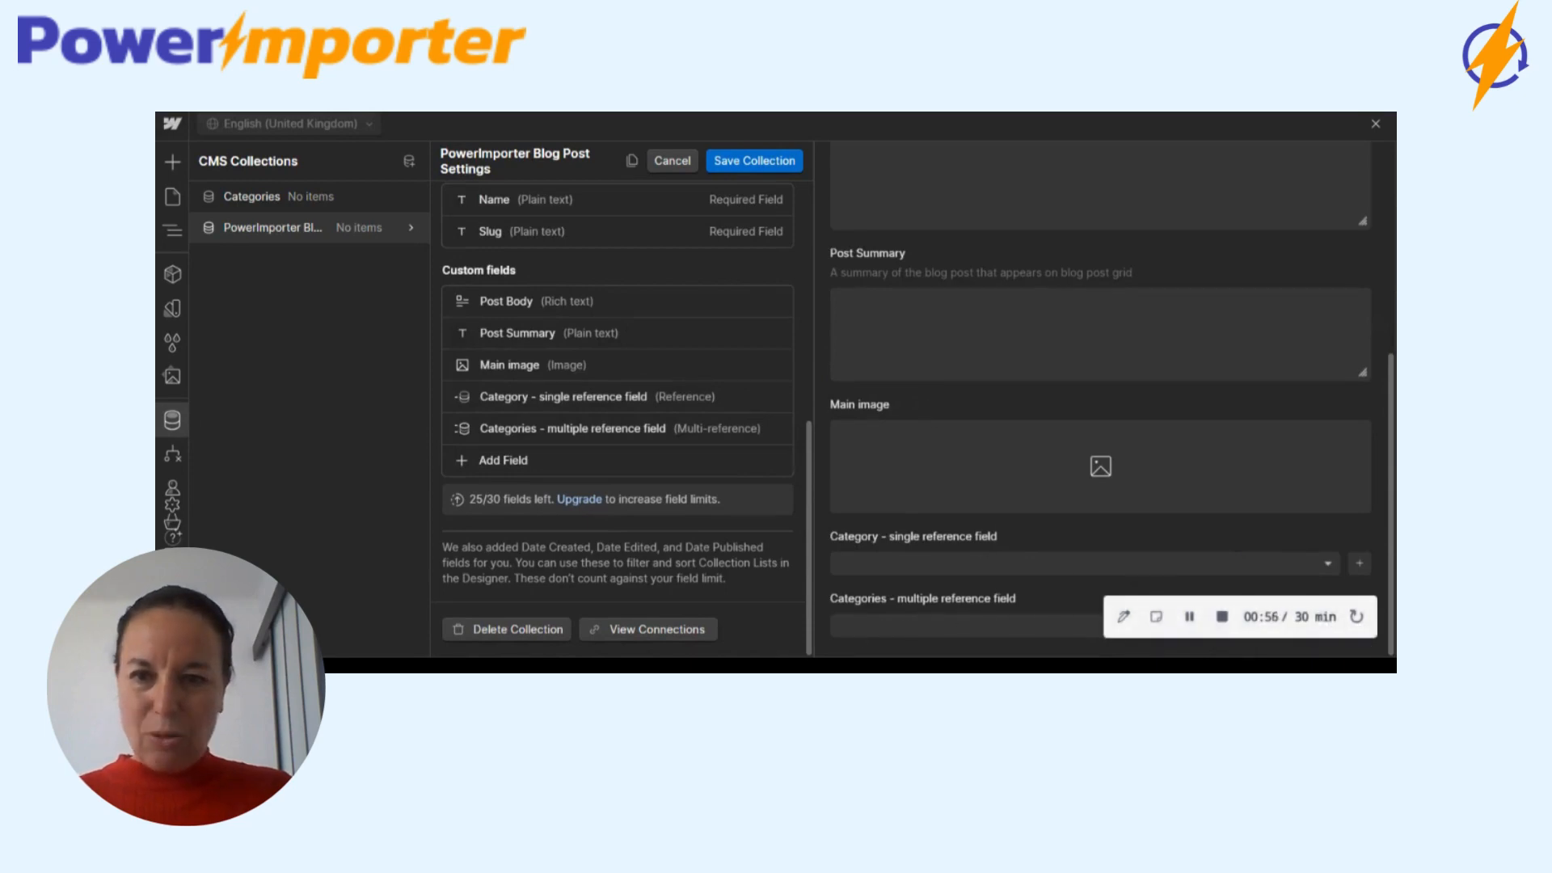
left_click(1221, 616)
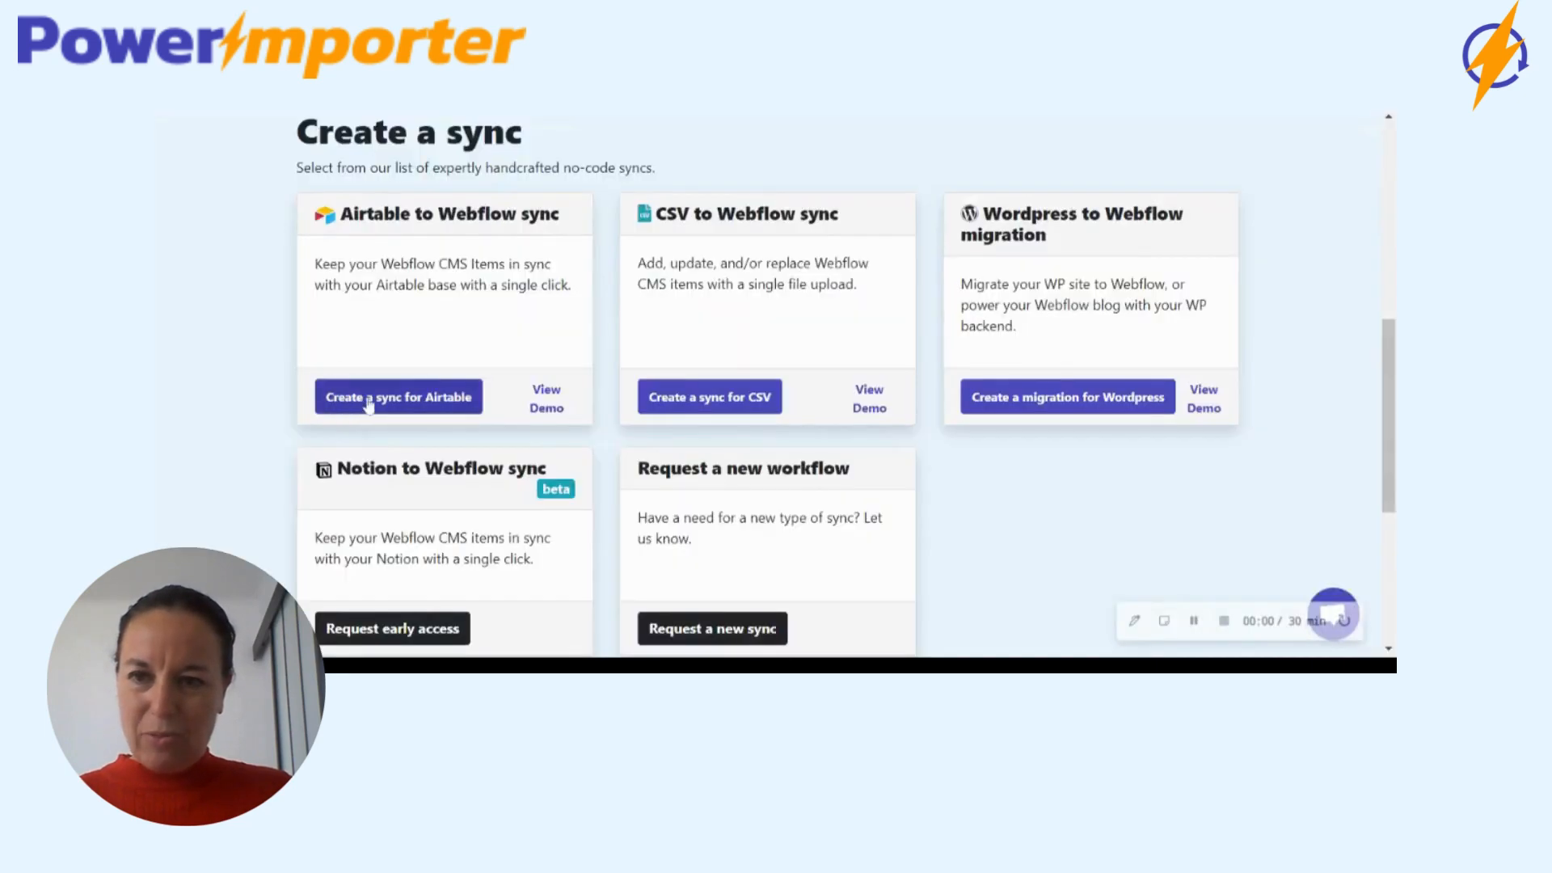
Step: In PowerImporter, create an Airtable to Webflow sync with The PowerImporter blog as Webflow site and PowerImporter Blog as Airtable base
left_click(370, 404)
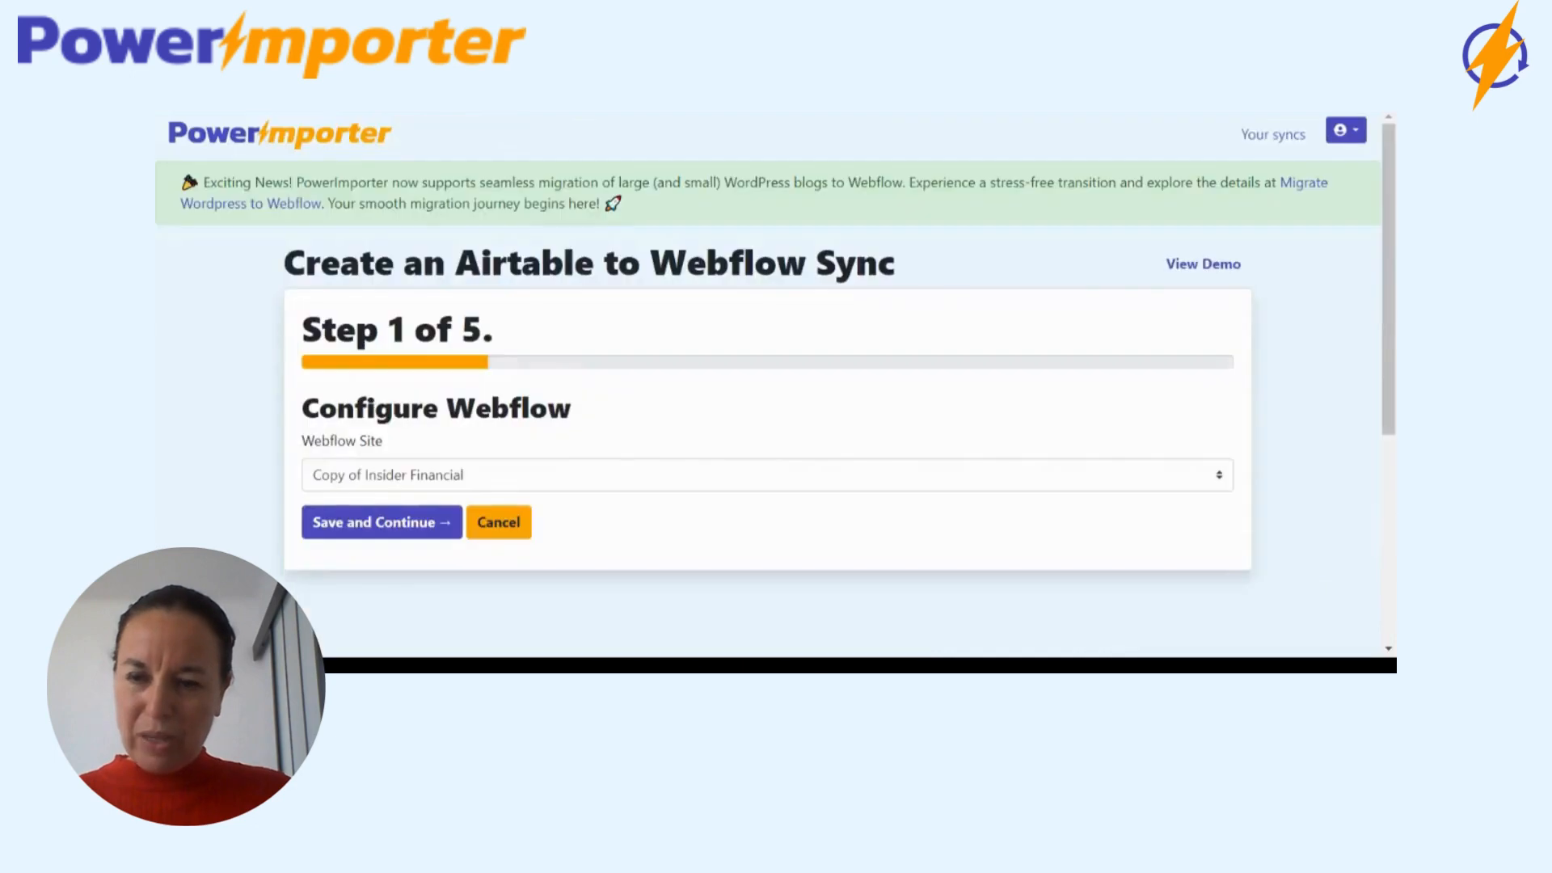
left_click(391, 547)
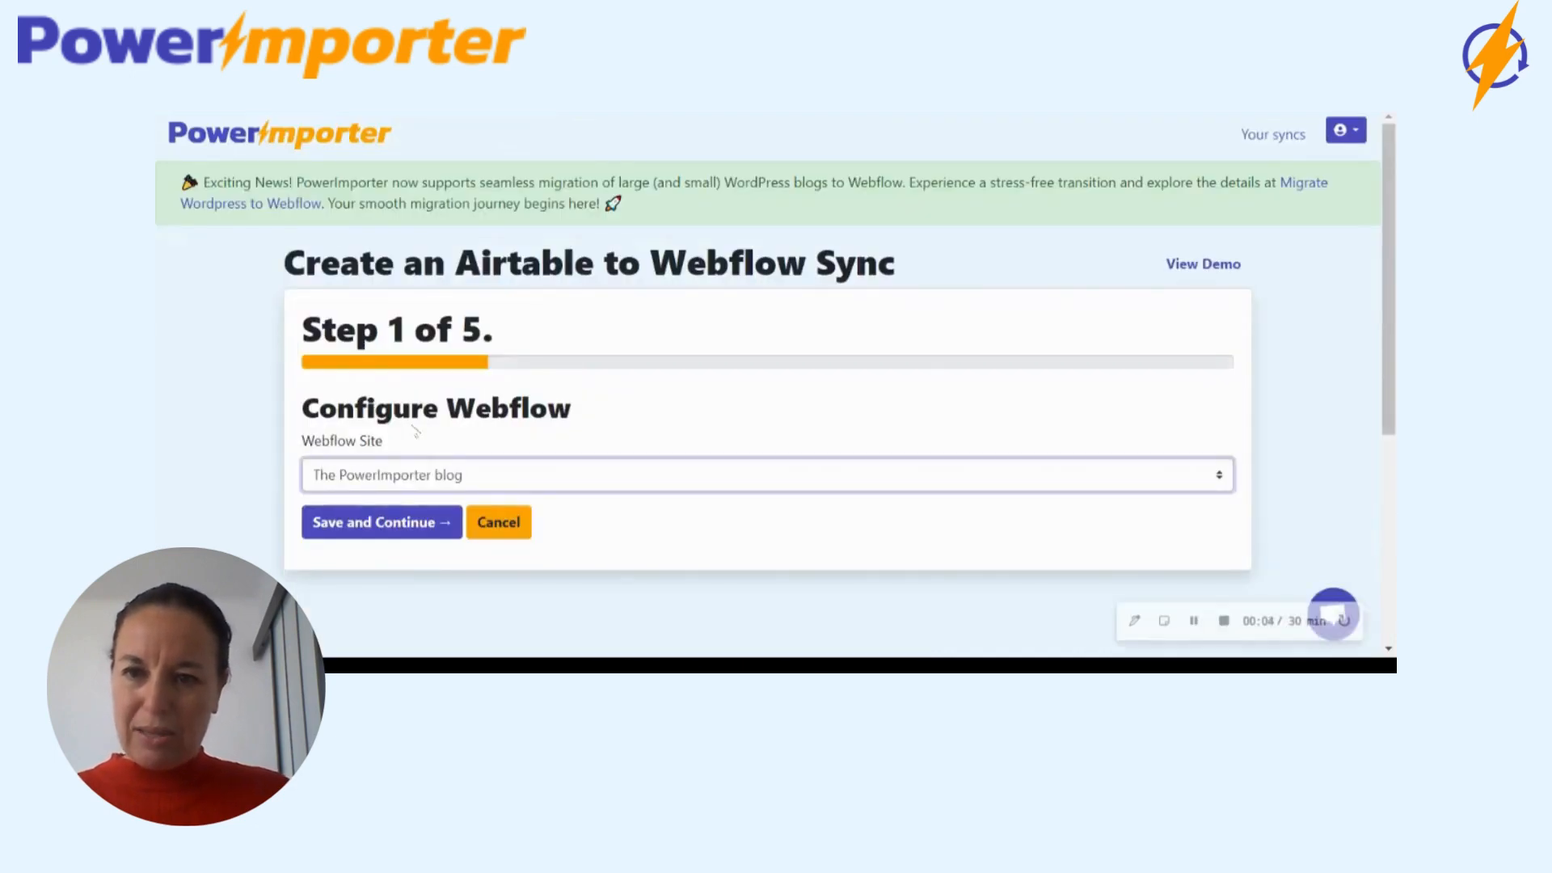
left_click(375, 525)
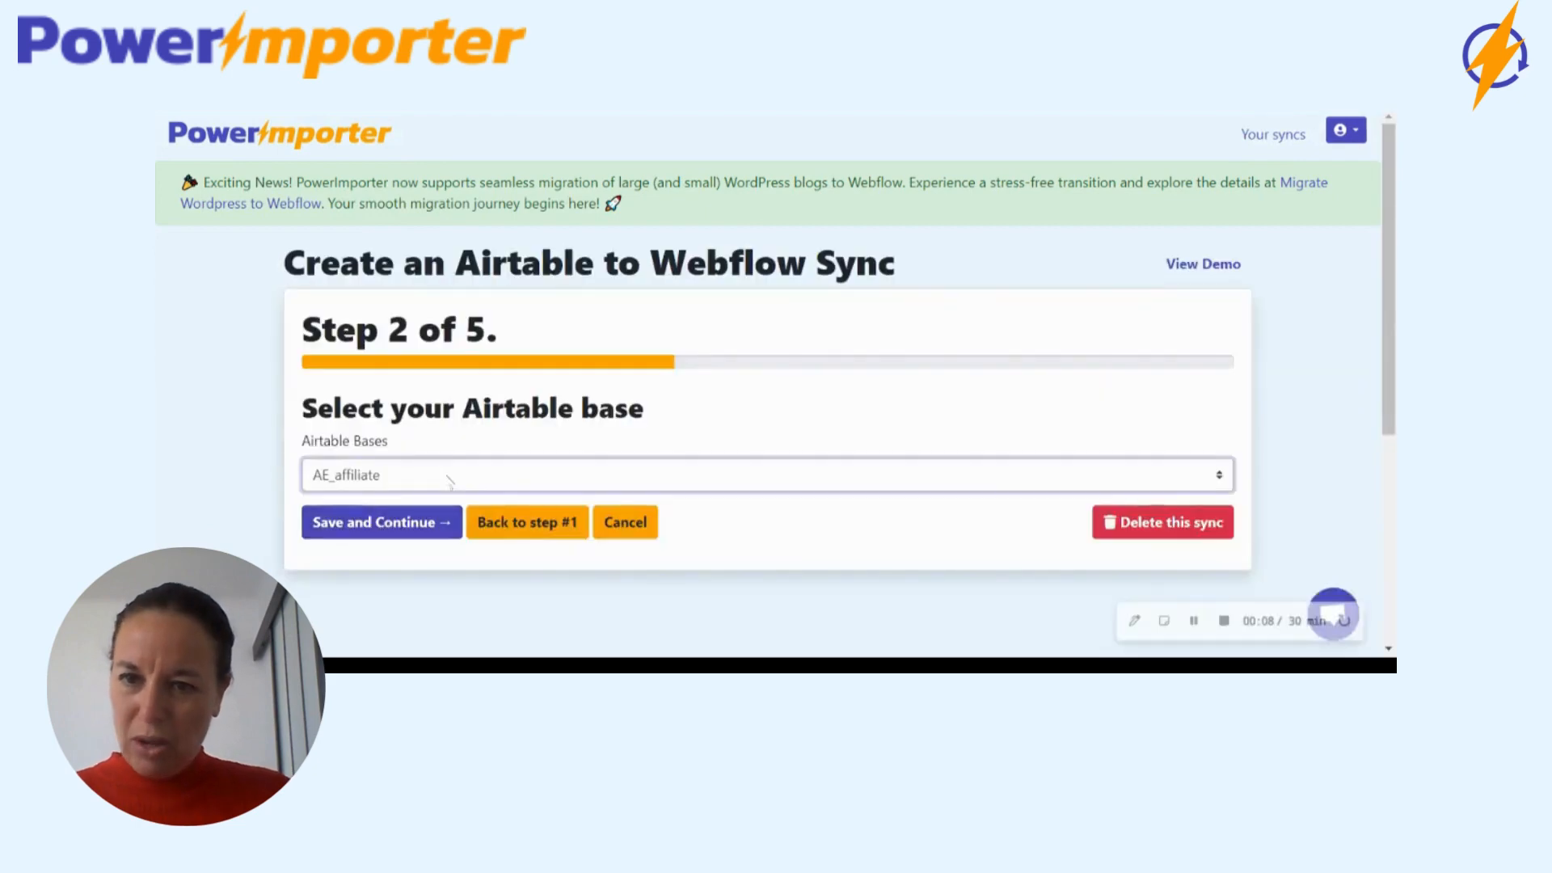
left_click(443, 496)
left_click(382, 526)
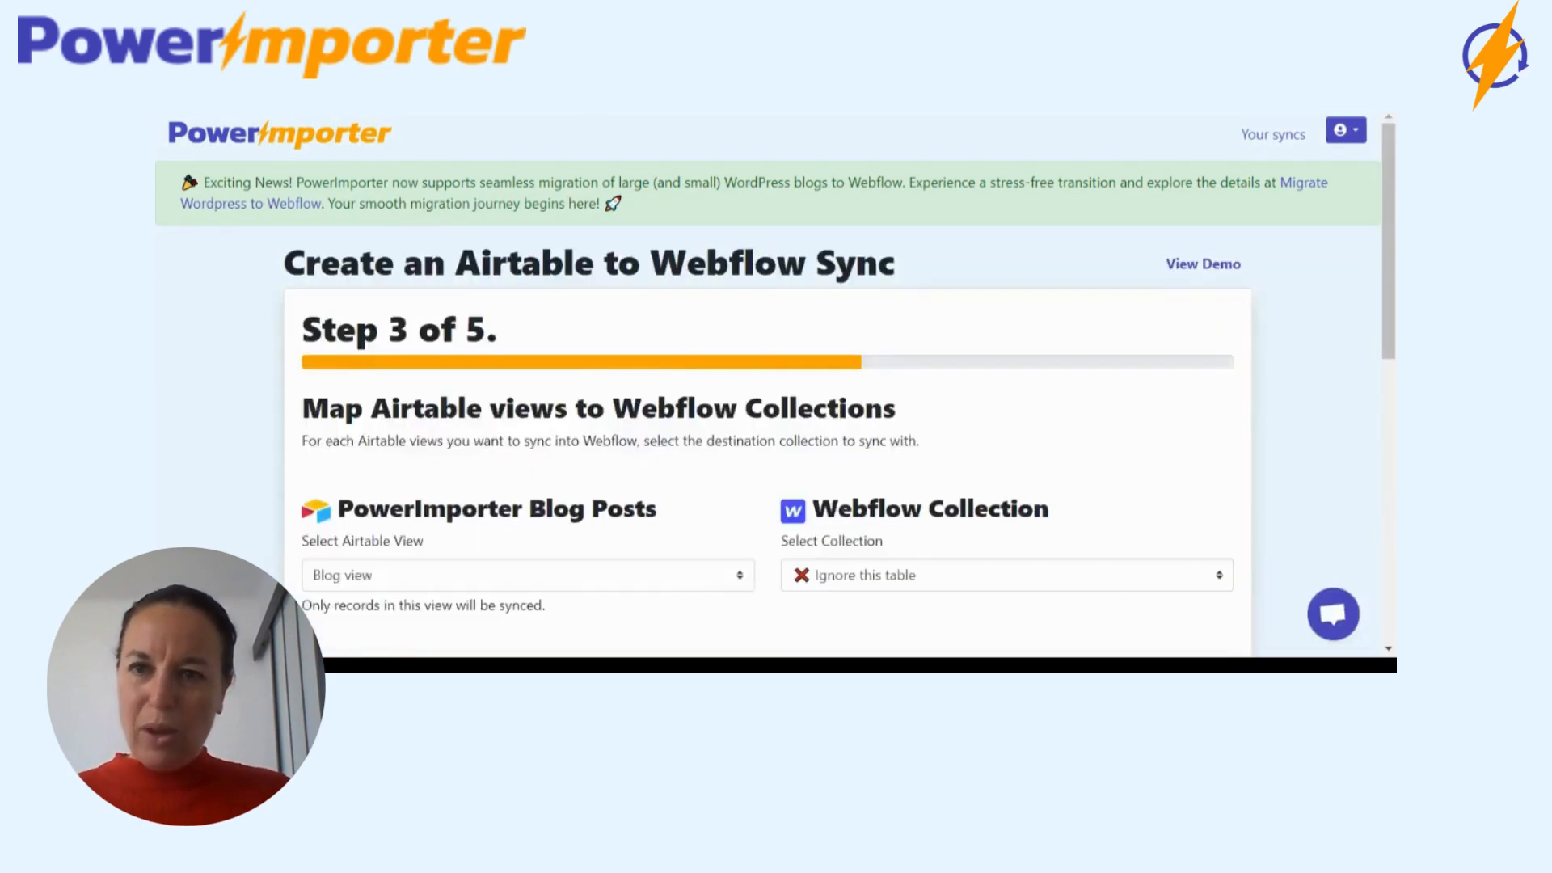
Step: Map Blog view to the PowerImporter Blog Posts collection and Categories view to the Categories collection, and save the mapping
scroll(582, 453, "down", 3)
left_click(901, 324)
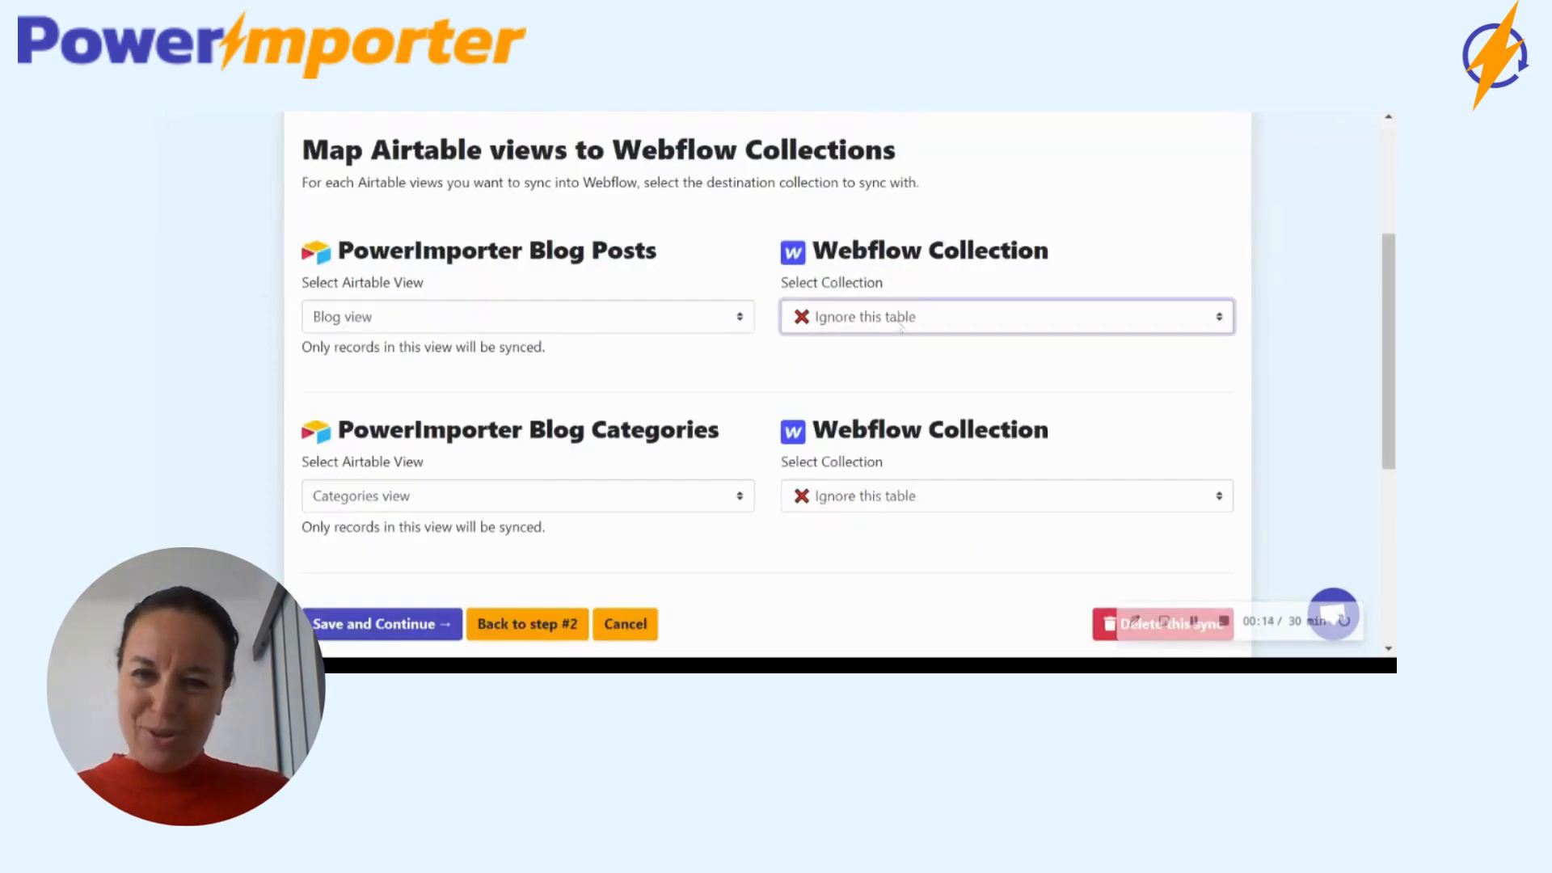
left_click(896, 365)
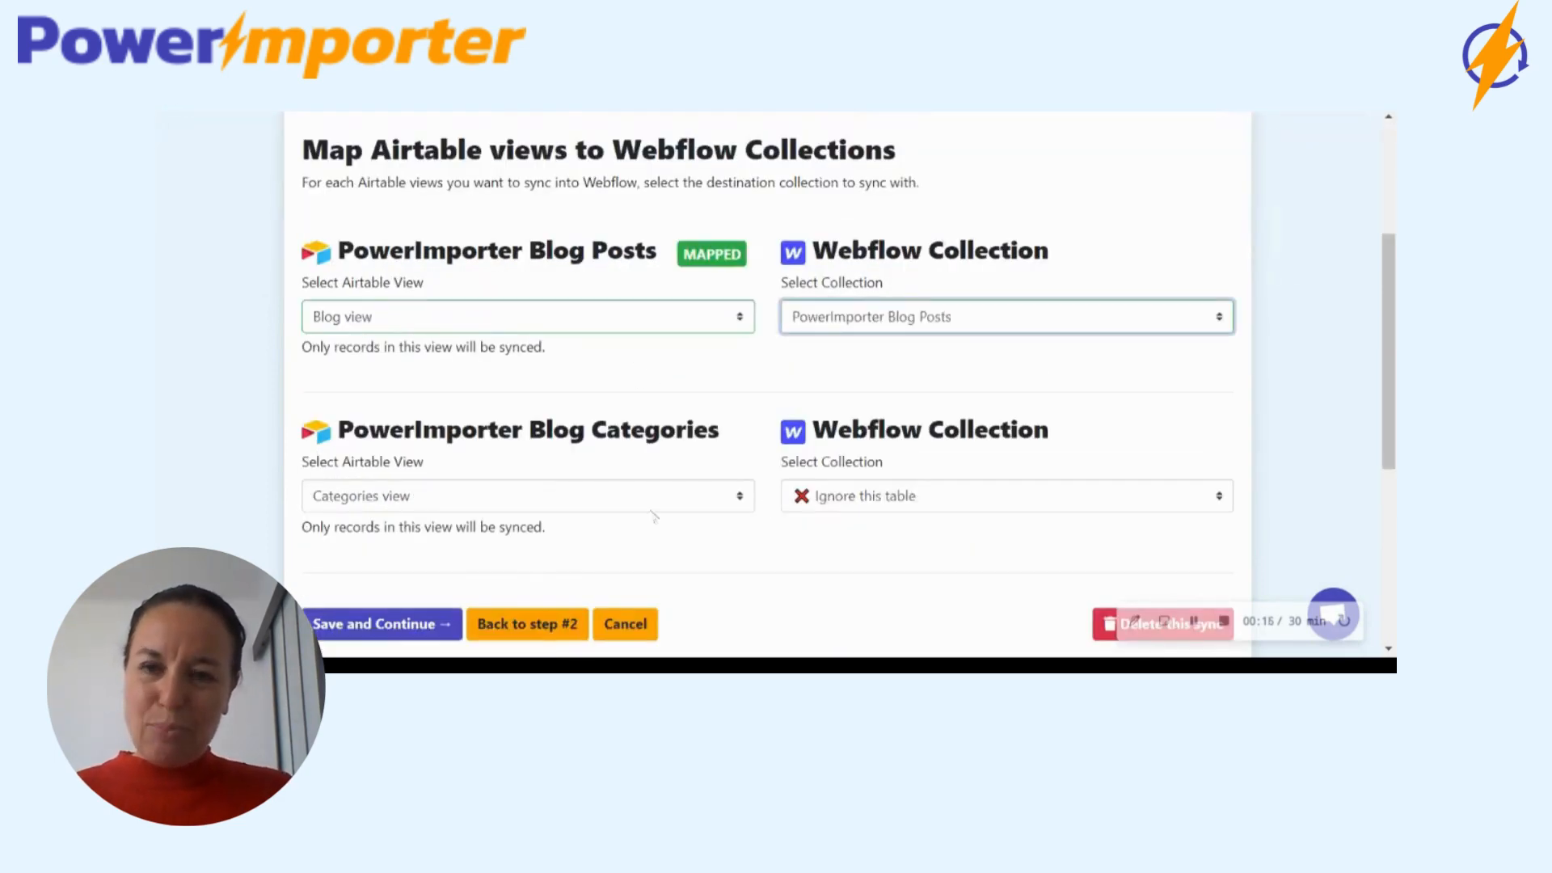
left_click(862, 505)
left_click(836, 572)
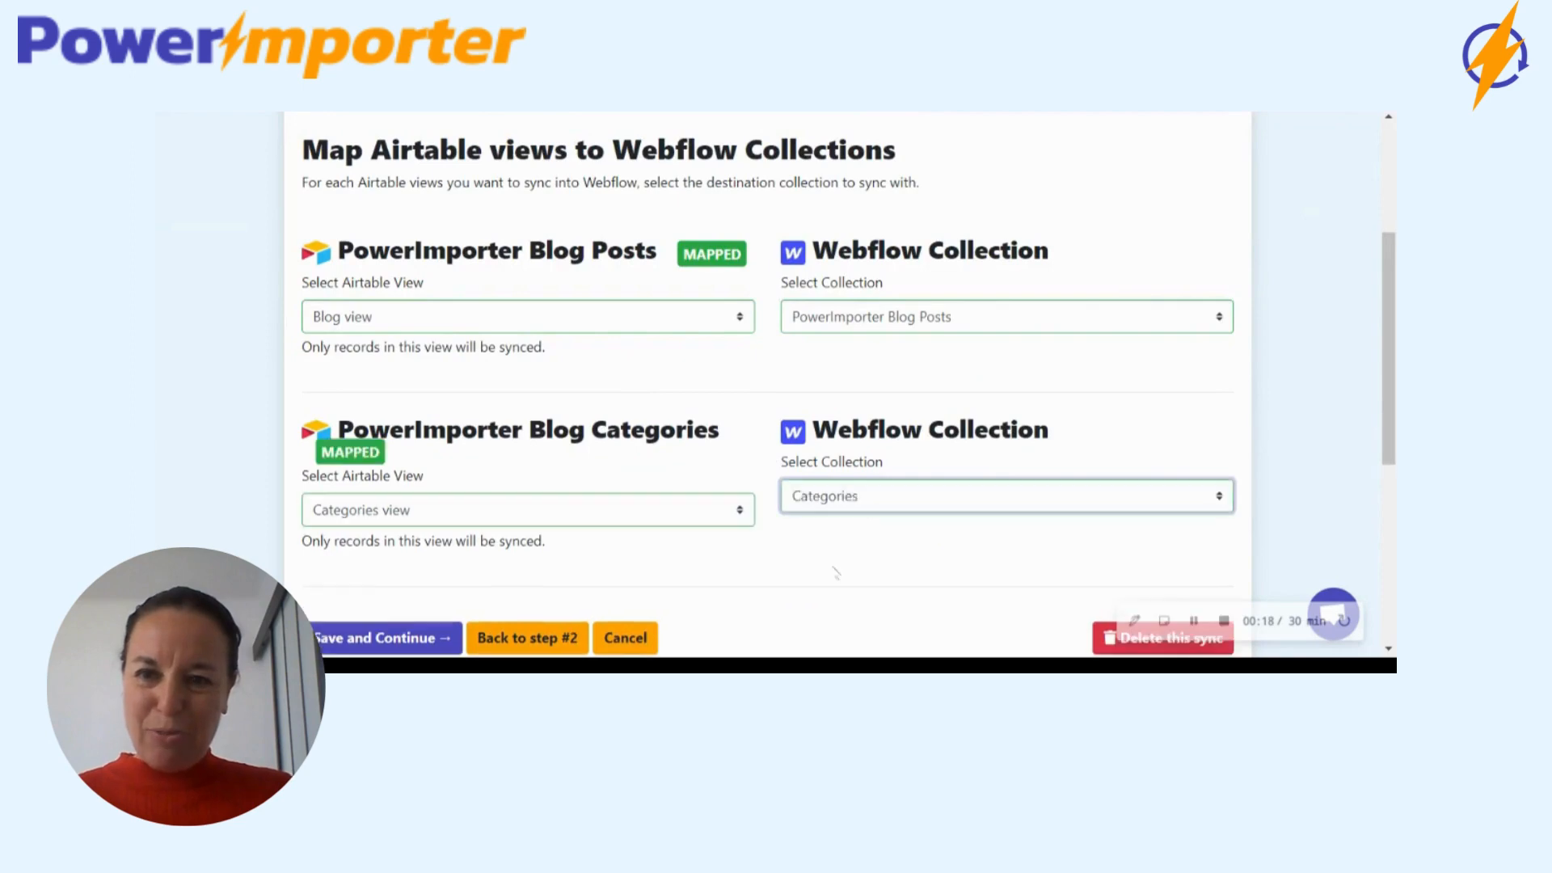
scroll(768, 388, "down", 2)
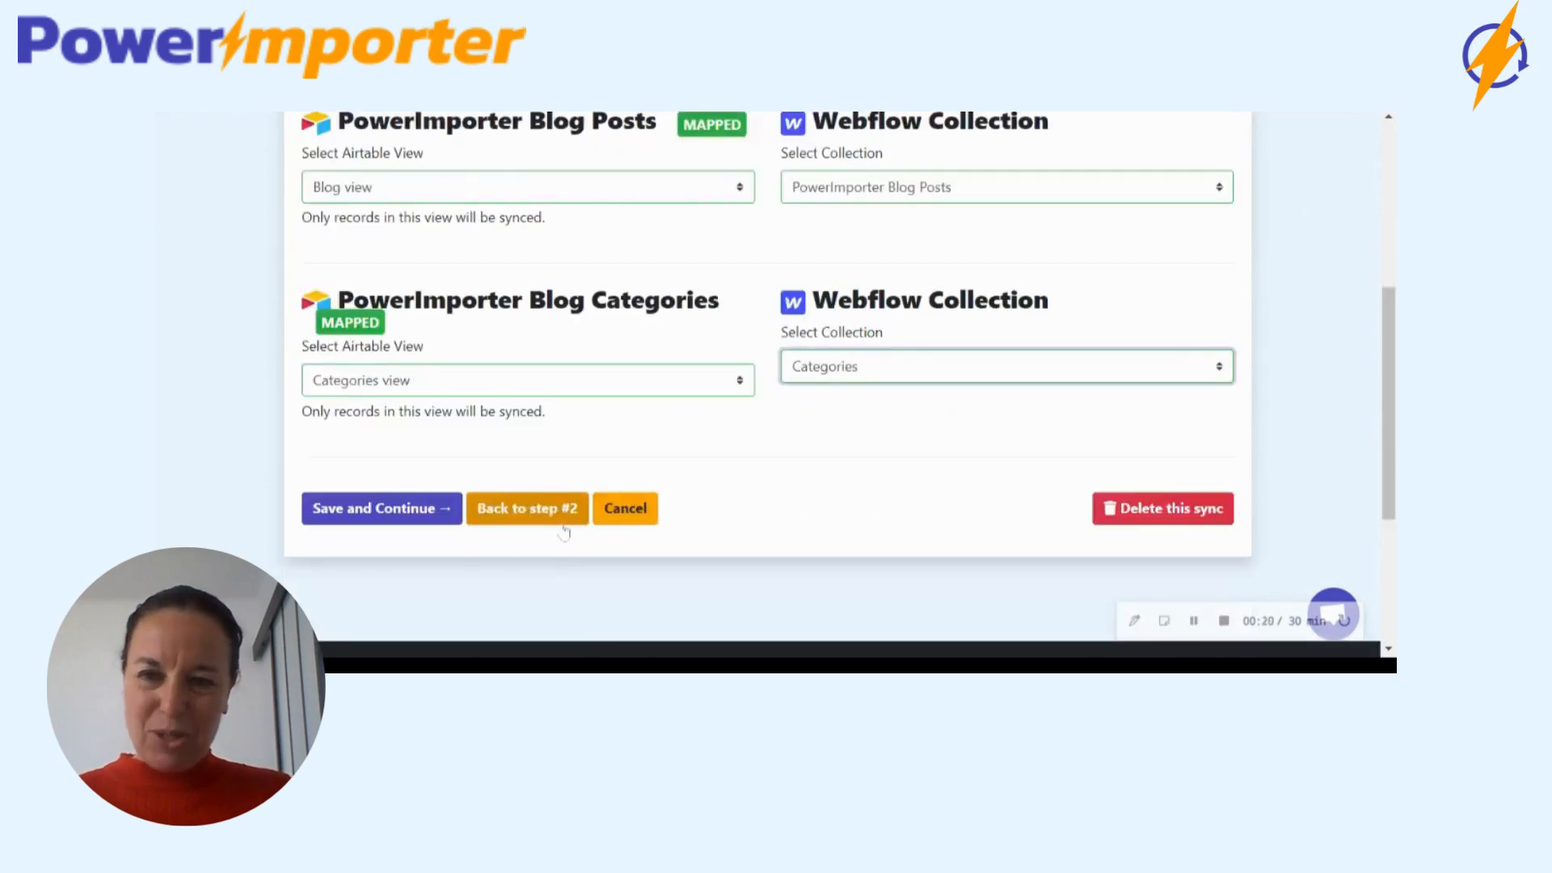
left_click(361, 513)
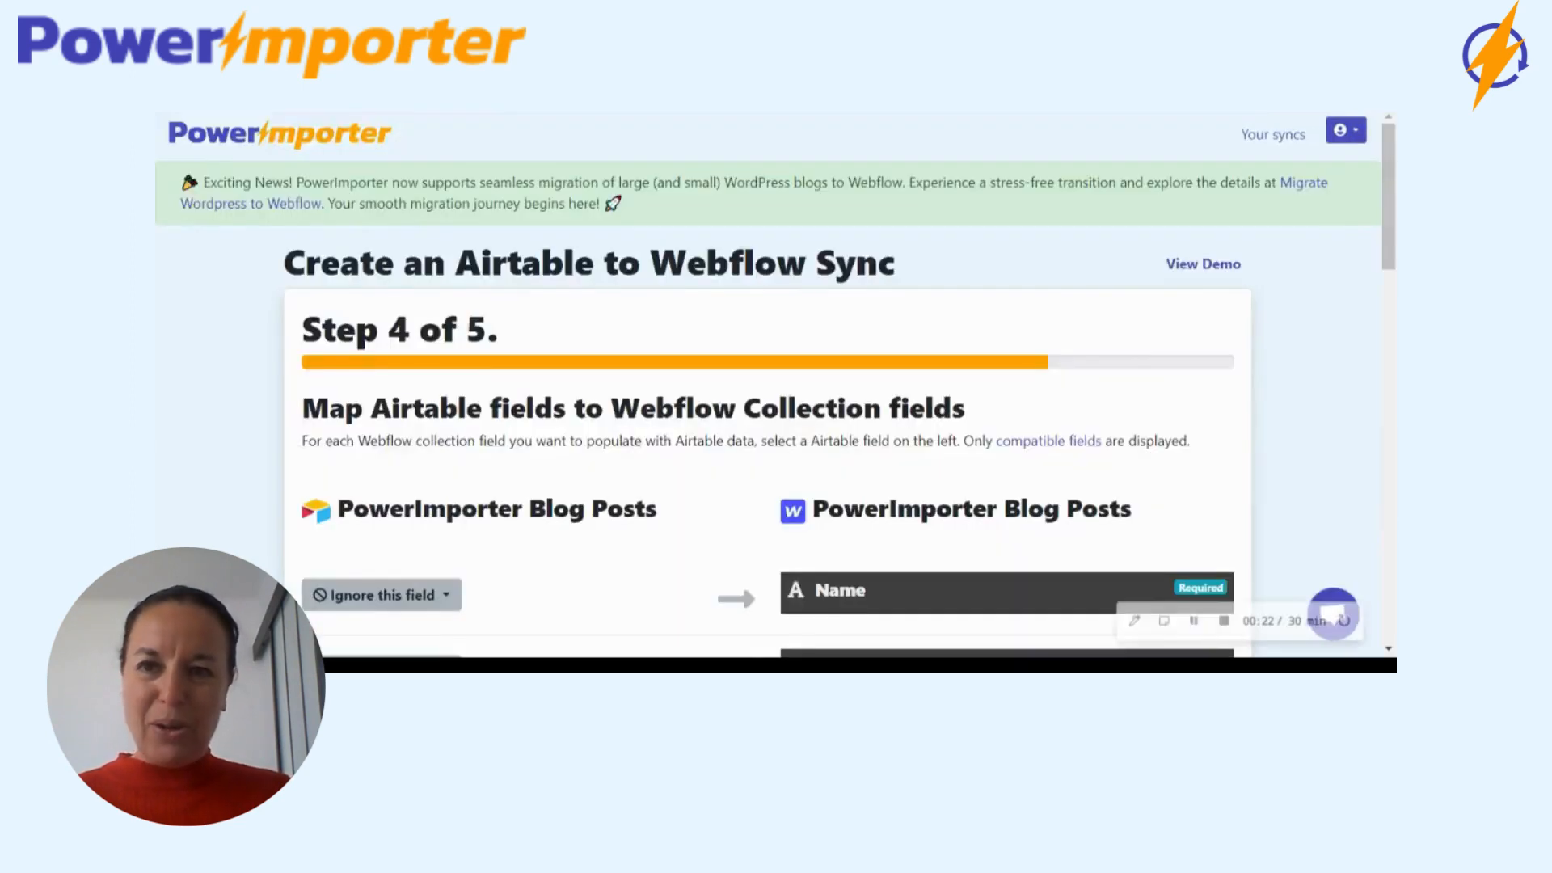
Step: Map the Airtable Name field to the required Webflow Name field for PowerImporter Blog Posts
scroll(480, 492, "down", 2)
scroll(612, 484, "down", 2)
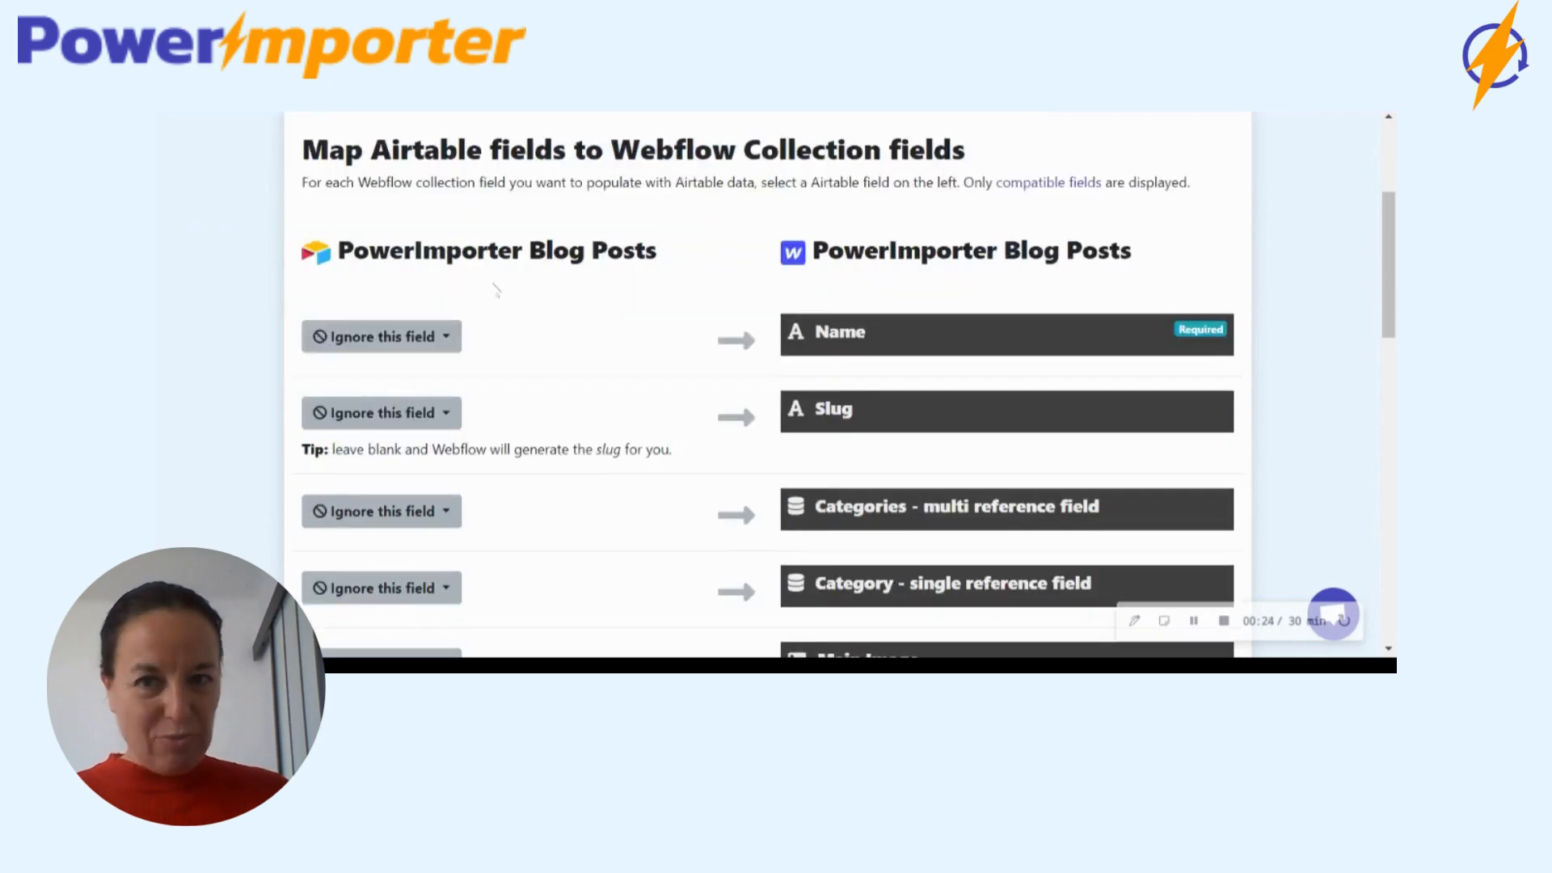
left_click(406, 340)
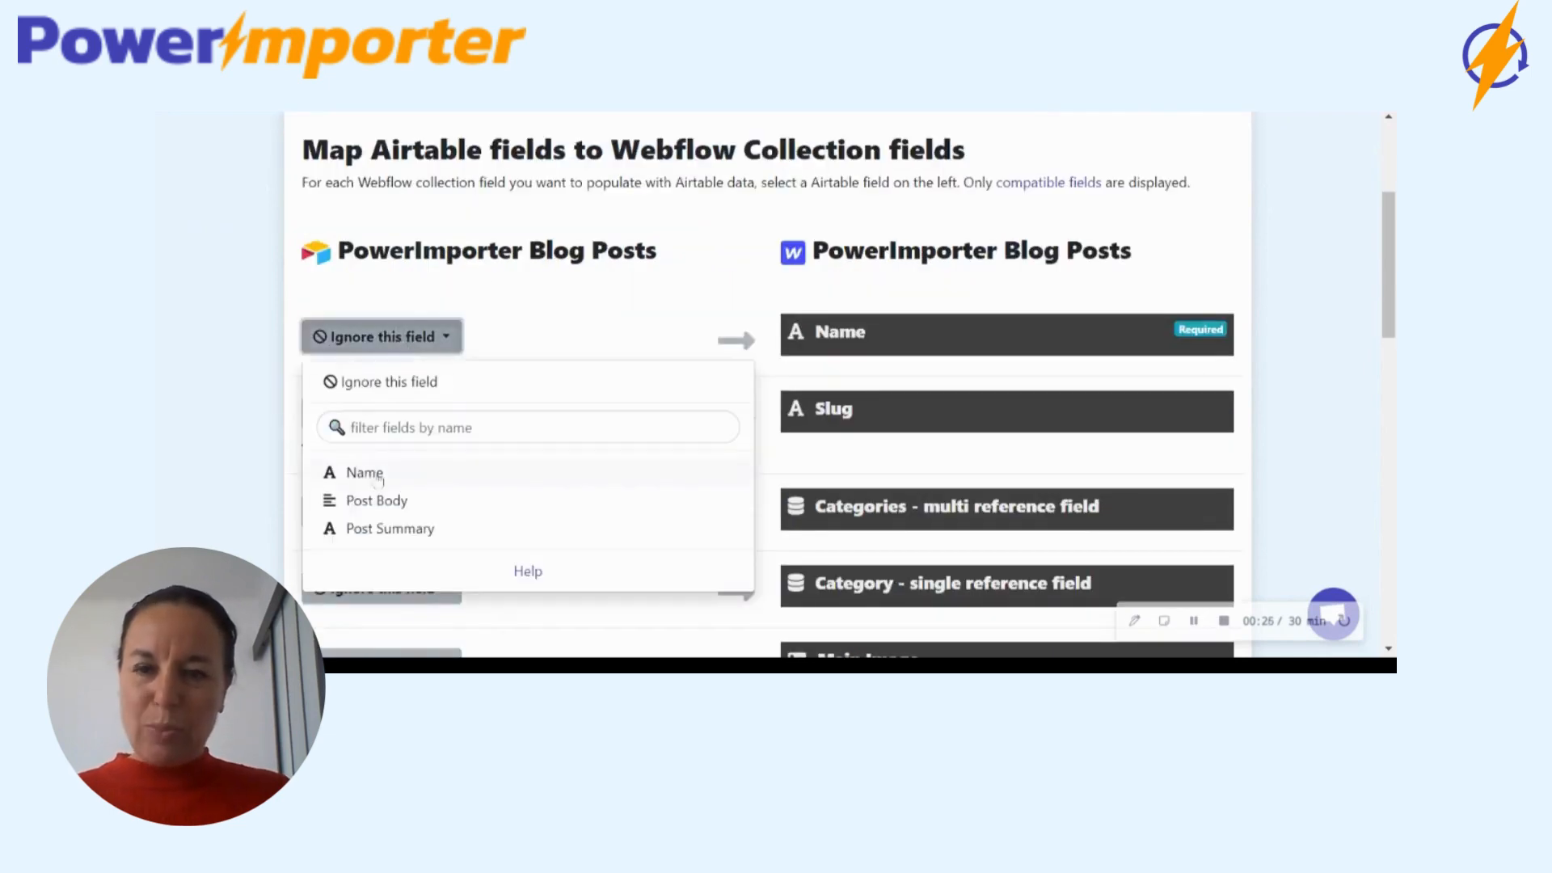
left_click(364, 473)
Step: Map the Airtable multiple reference categories field and single reference category field to their matching Webflow reference fields
scroll(529, 435, "down", 2)
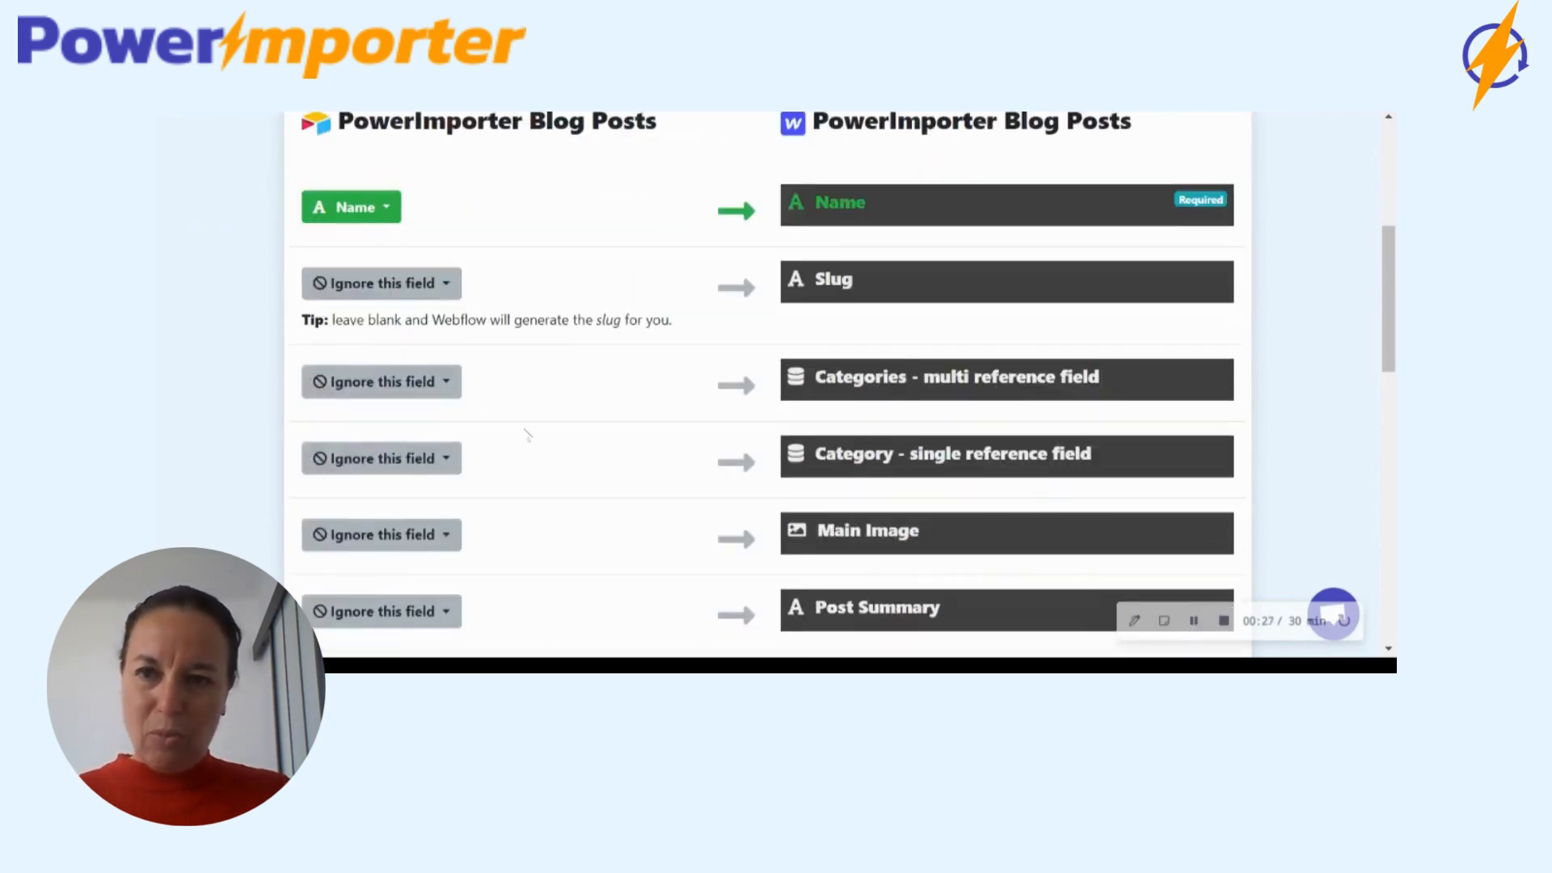
left_click(368, 383)
left_click(418, 521)
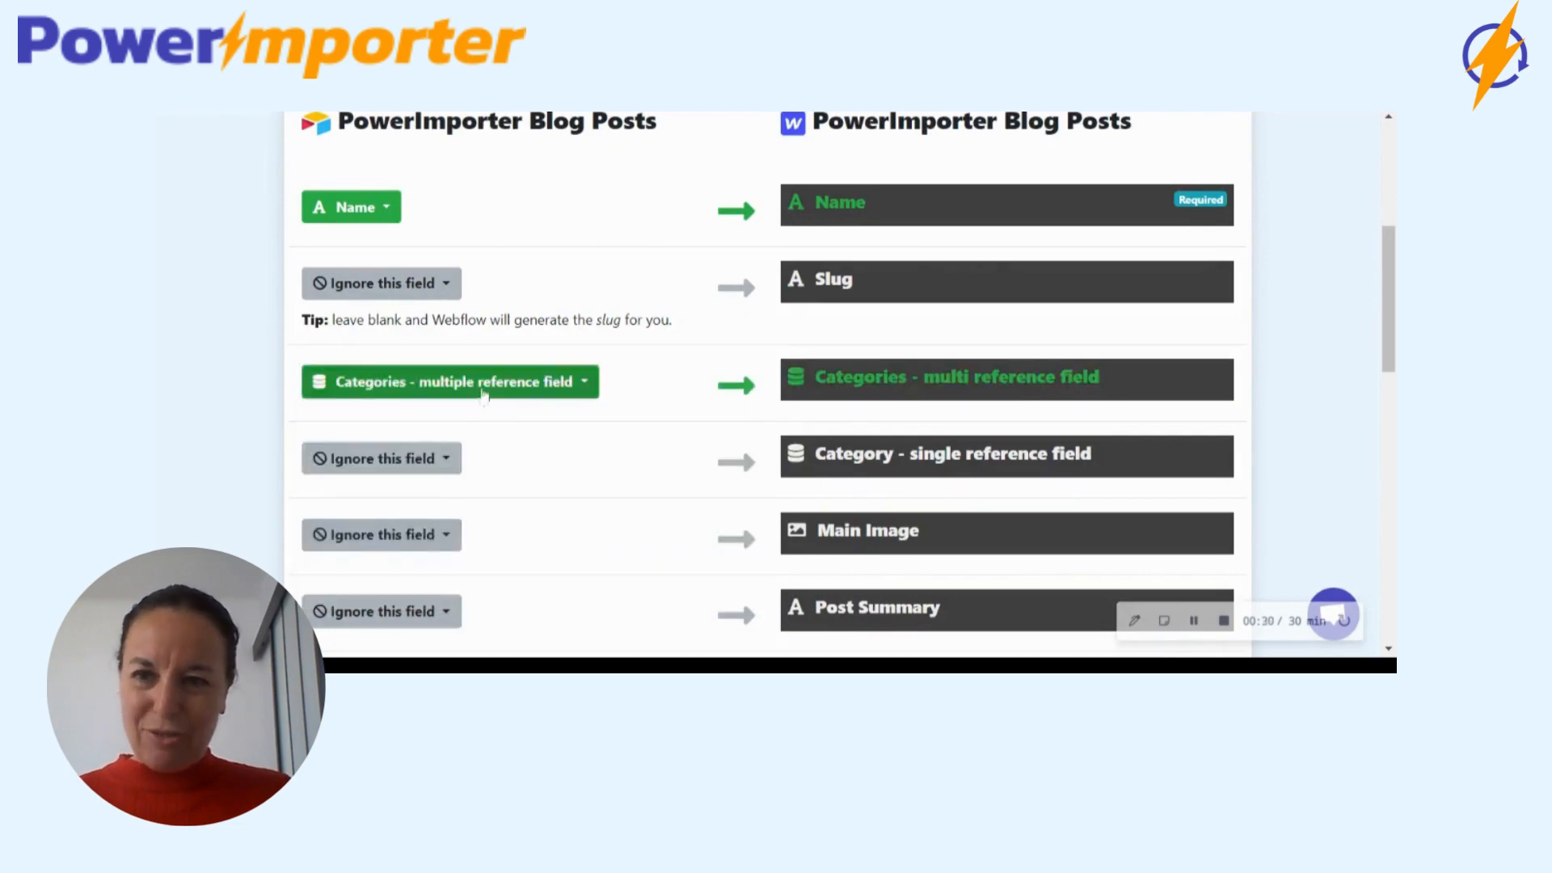
left_click(421, 469)
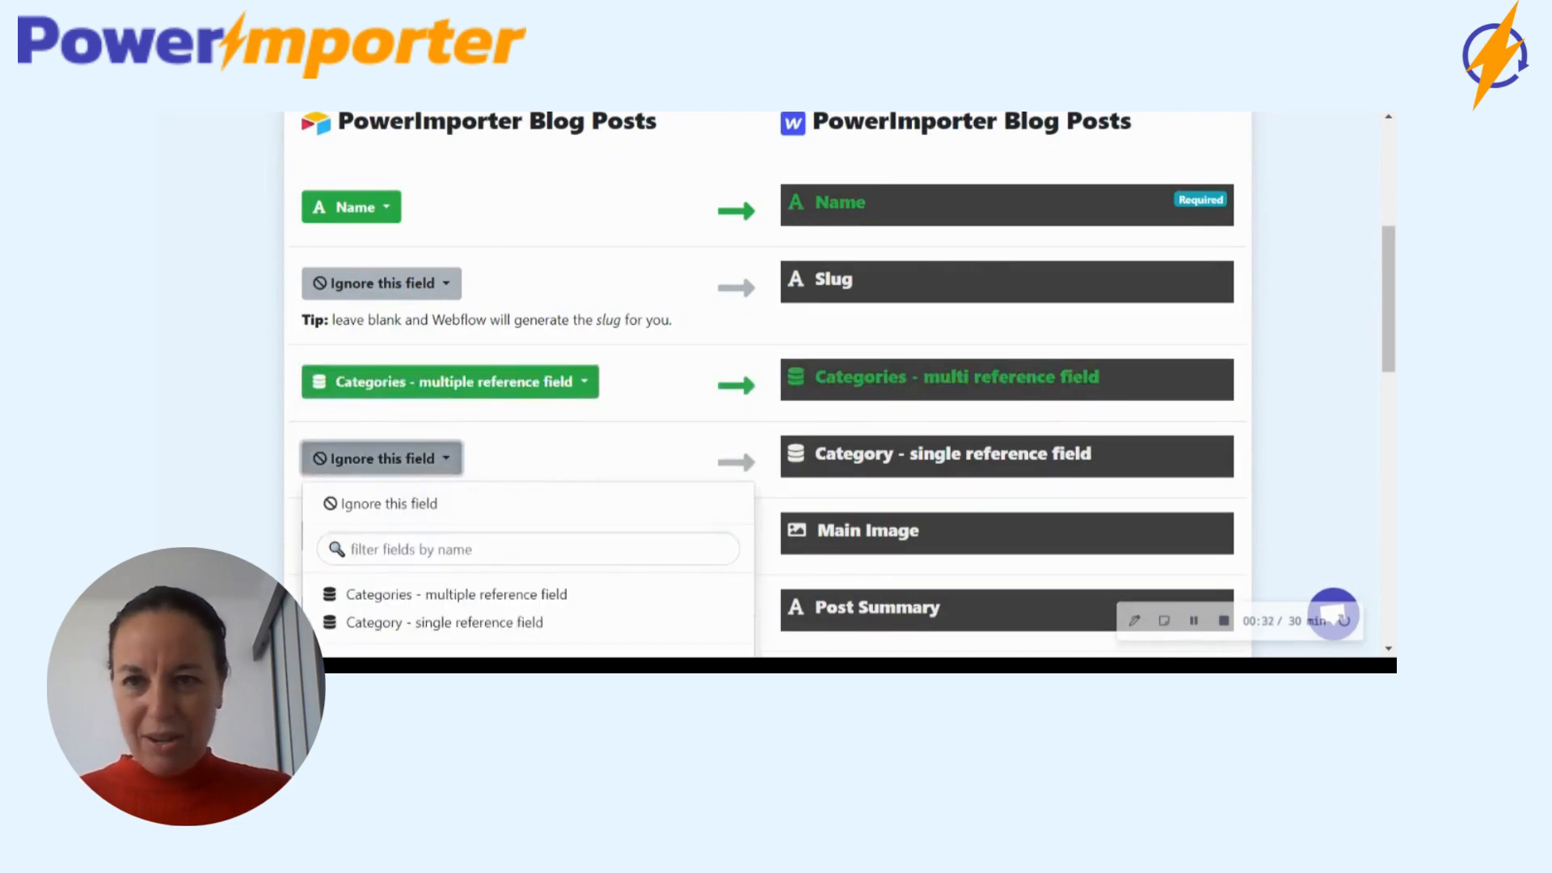
left_click(414, 622)
Step: Map the Airtable Main Image, Post Summary and Post Body fields to the Webflow blog post fields of the same names
scroll(512, 443, "down", 2)
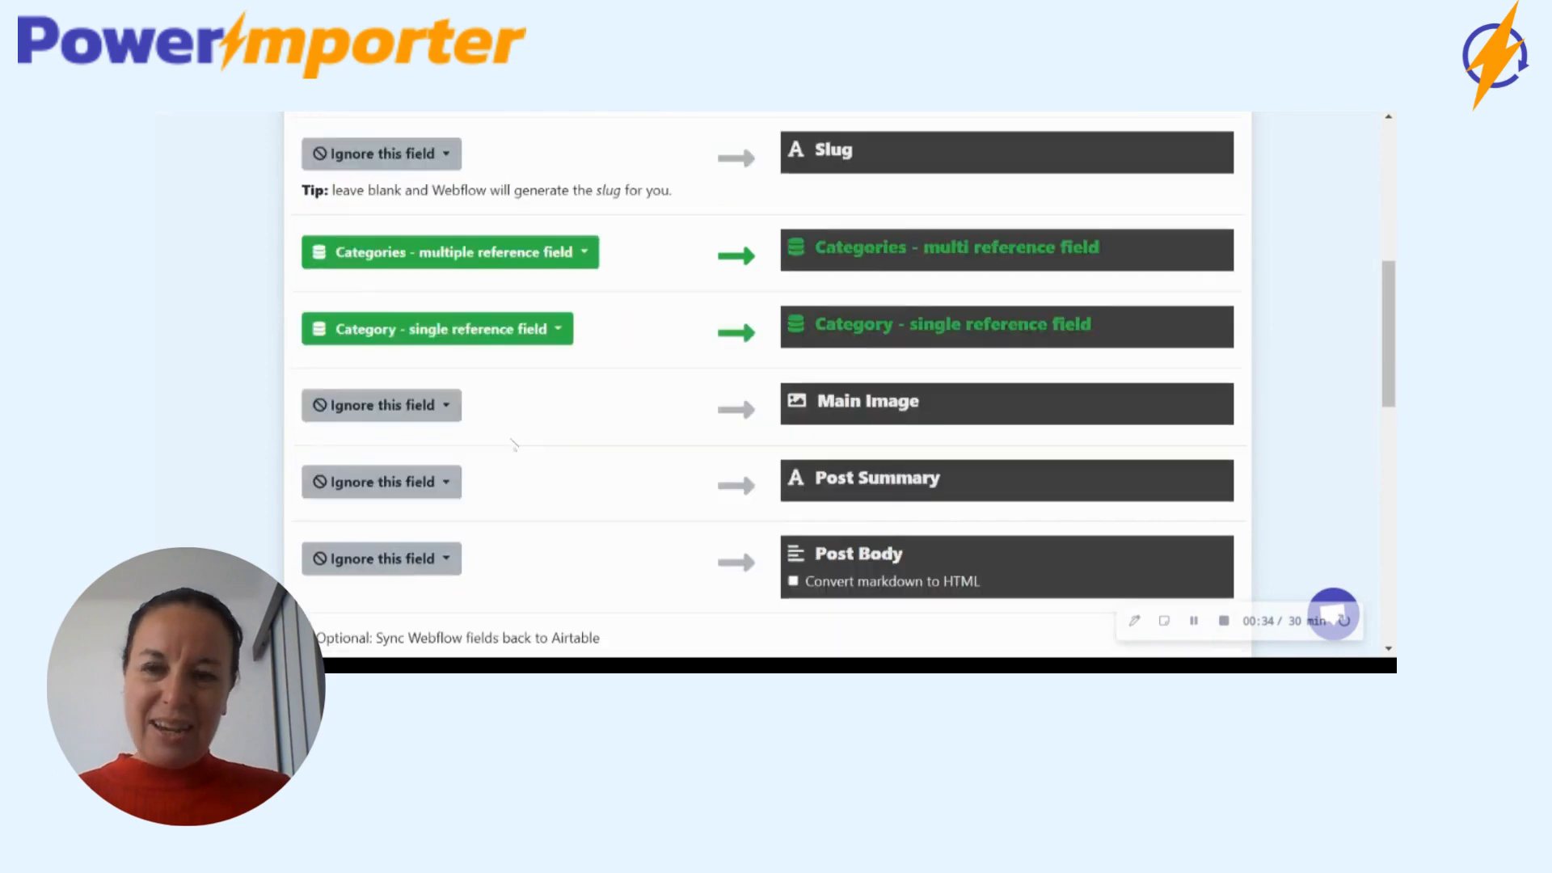
left_click(378, 405)
left_click(381, 541)
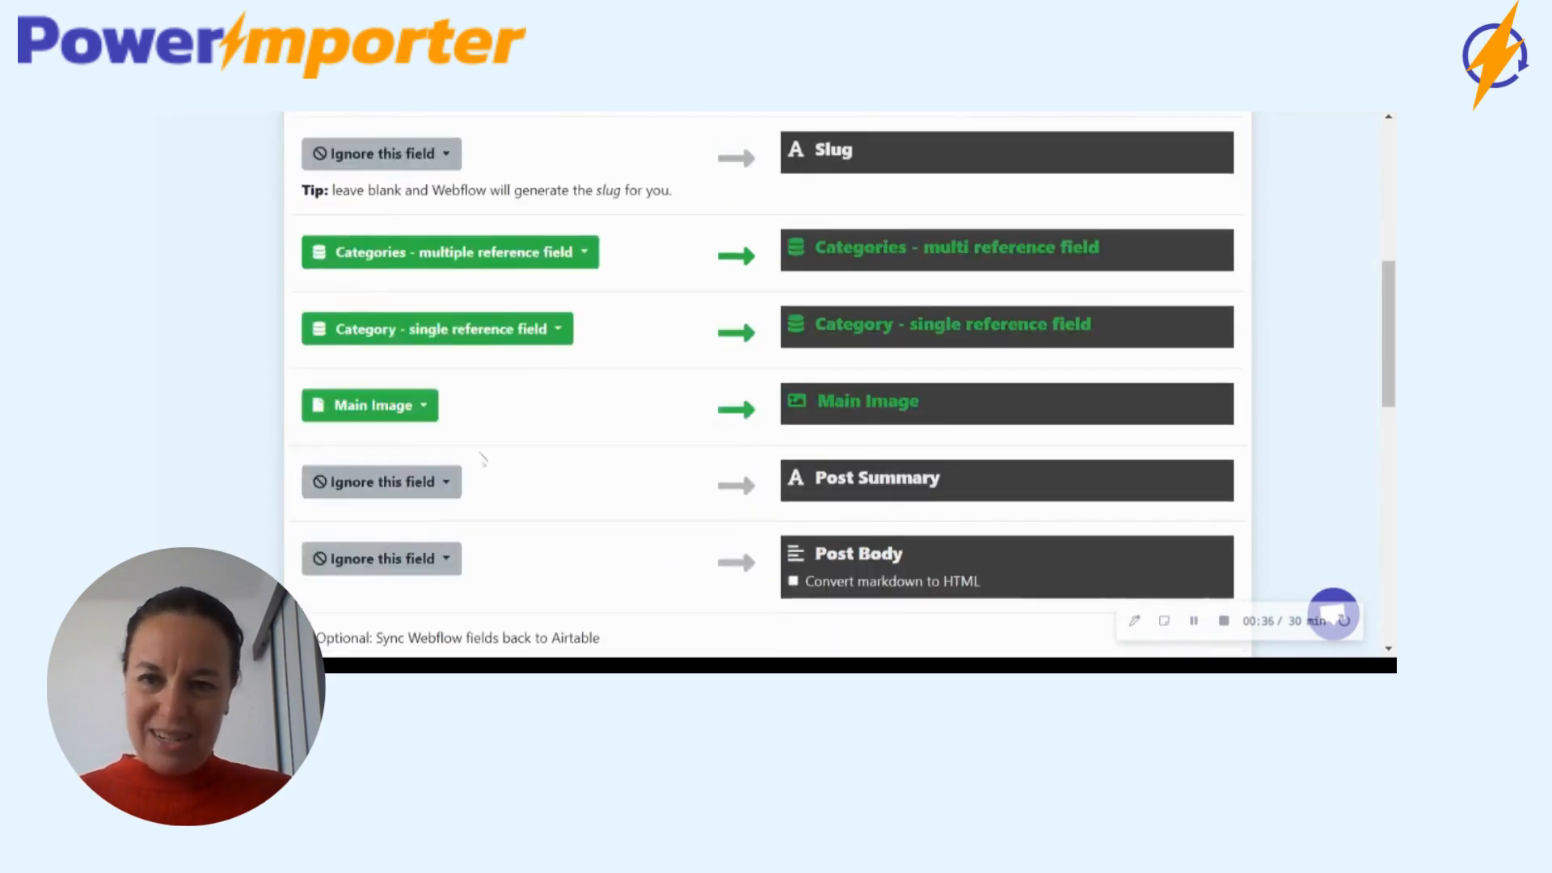
scroll(481, 459, "down", 2)
left_click(390, 366)
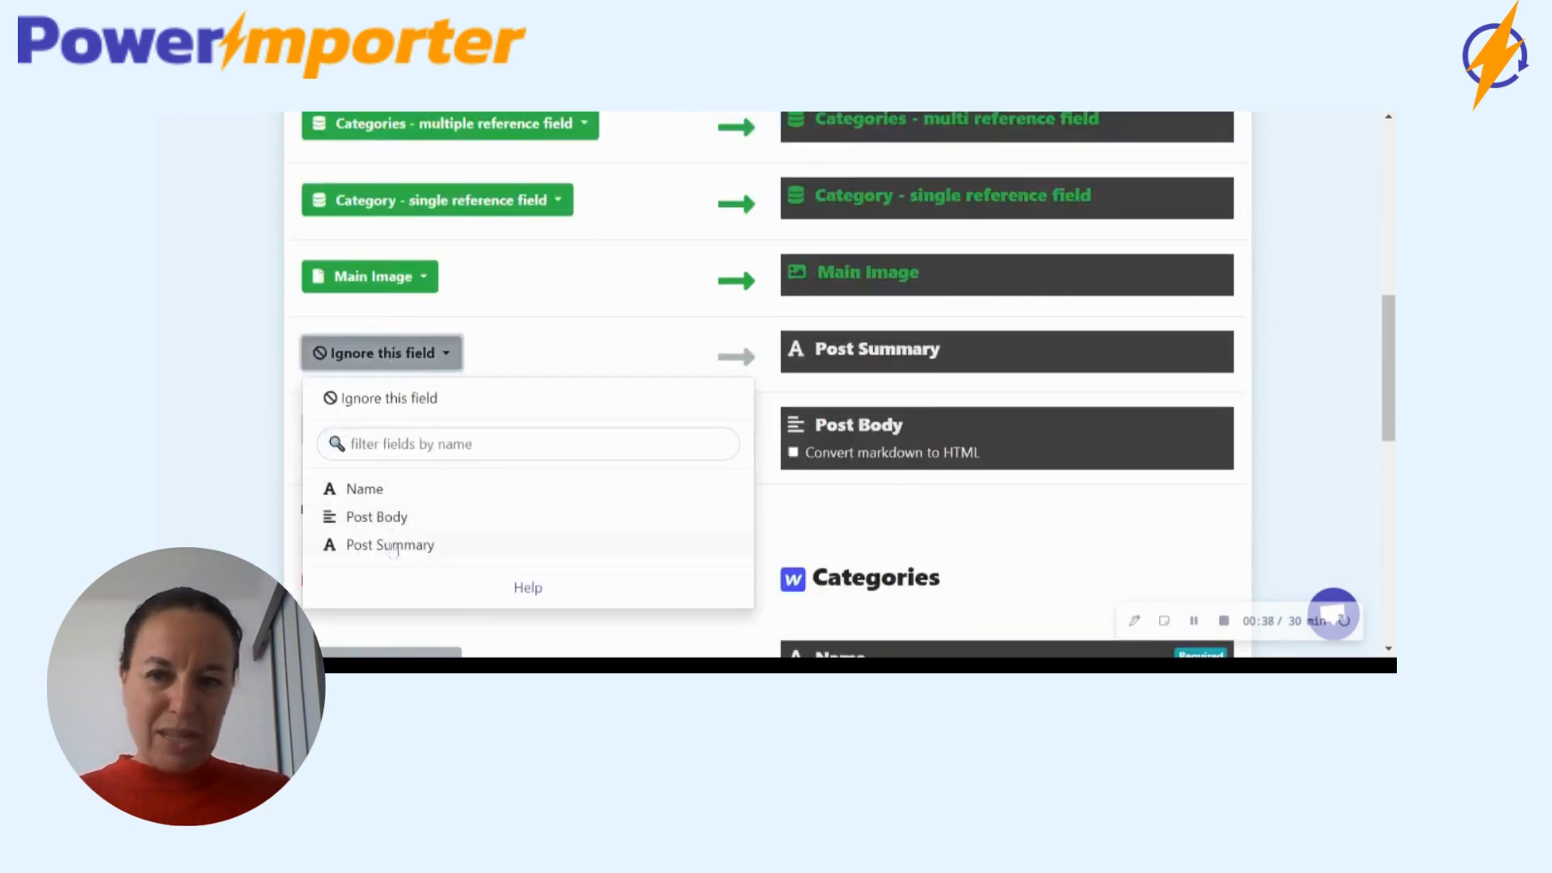
left_click(394, 550)
left_click(433, 430)
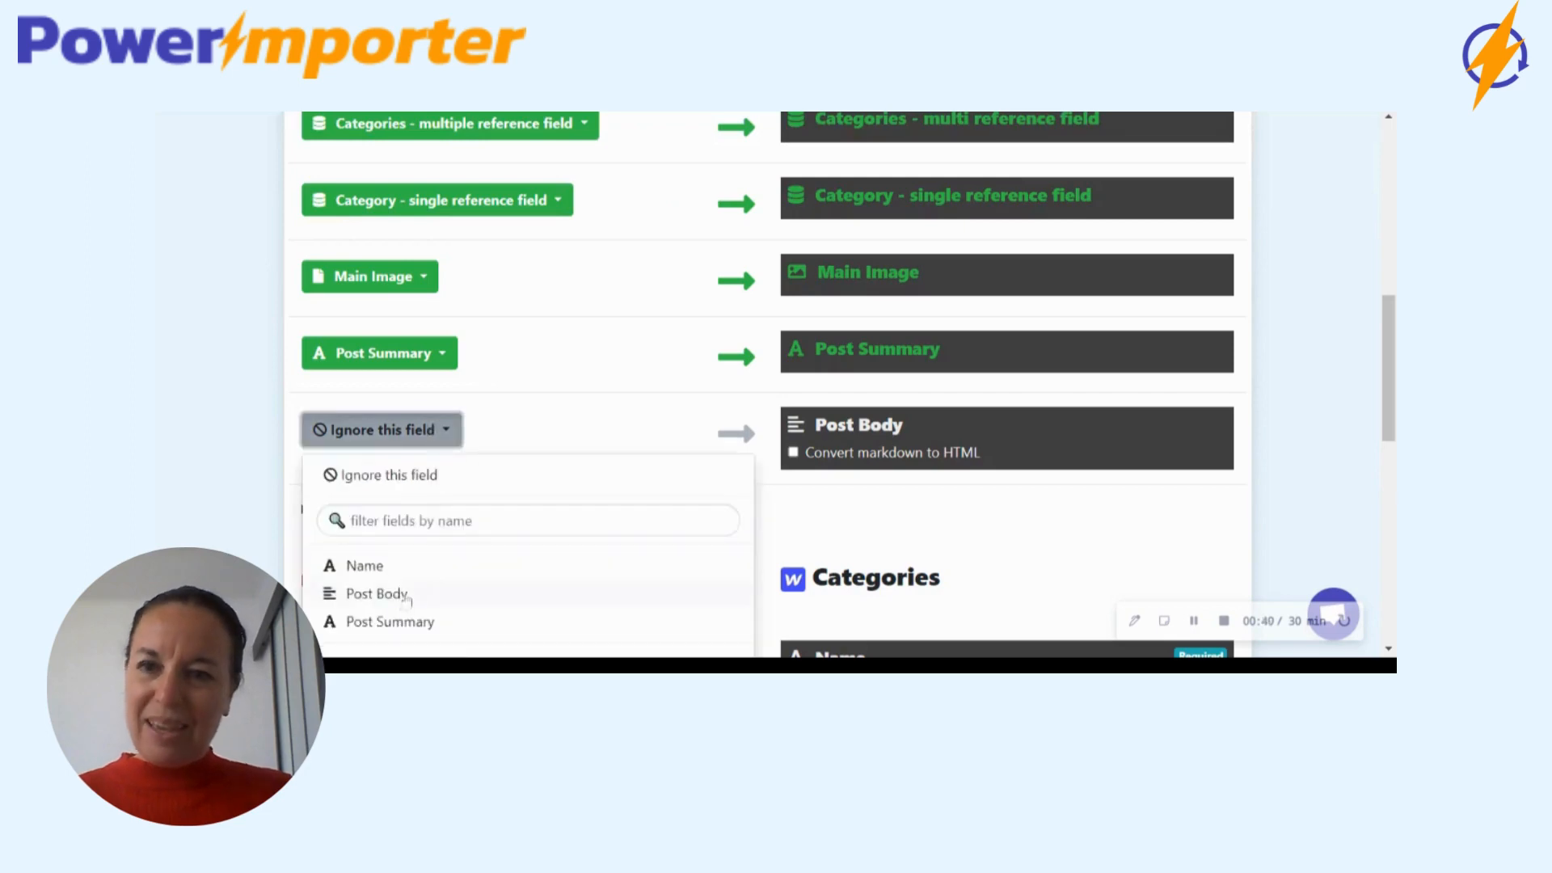
left_click(407, 598)
Step: For the Categories collection, map Name to Name and Category Description to Category description, leaving Slug ignored
scroll(594, 461, "down", 6)
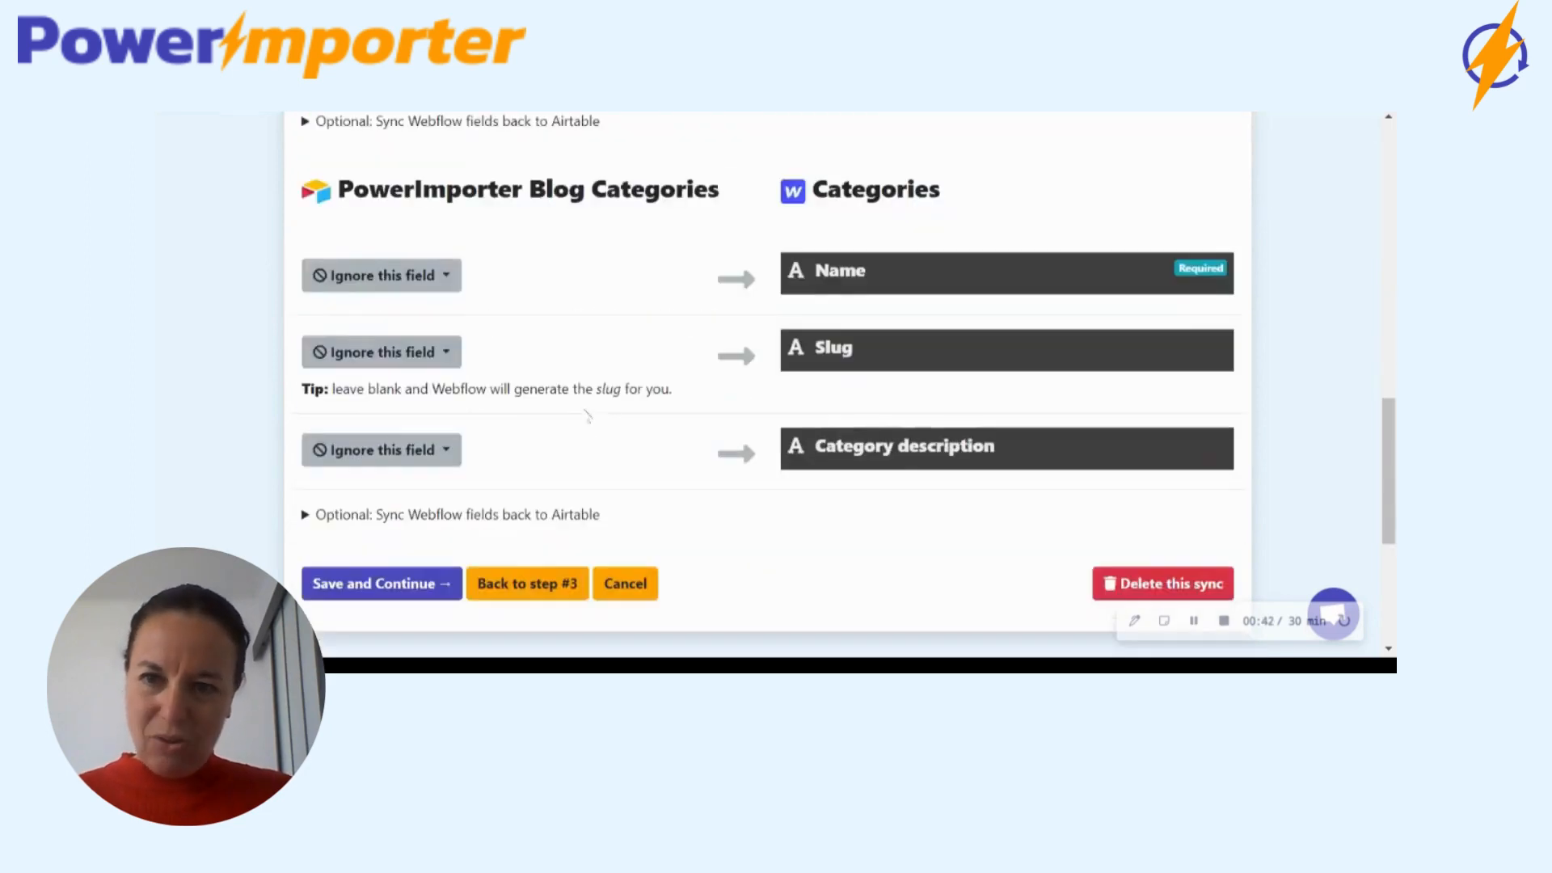
left_click(440, 275)
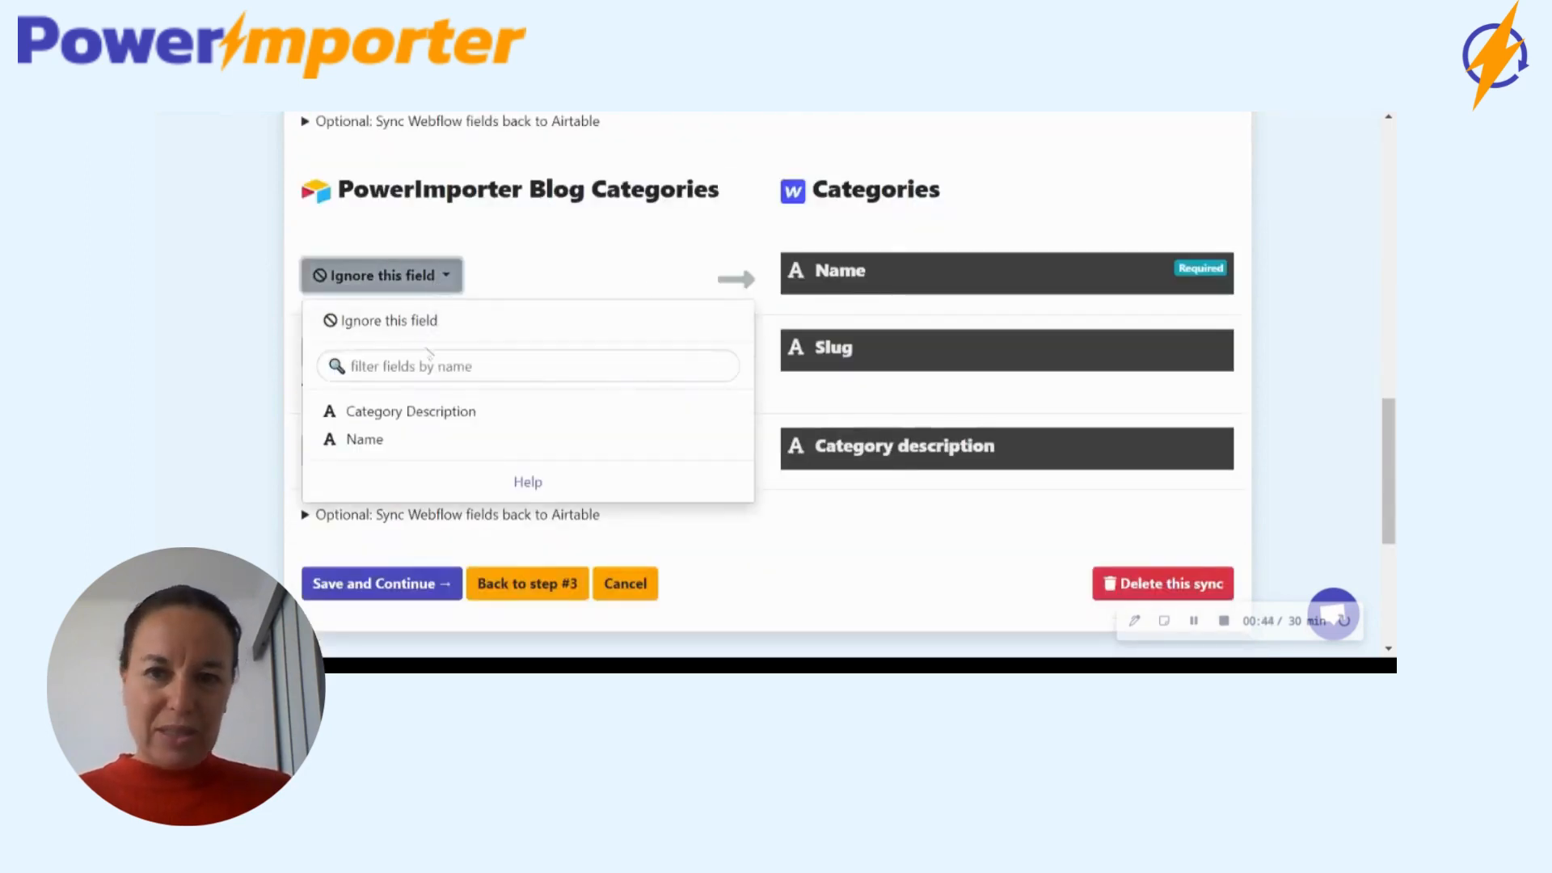
left_click(405, 441)
left_click(433, 447)
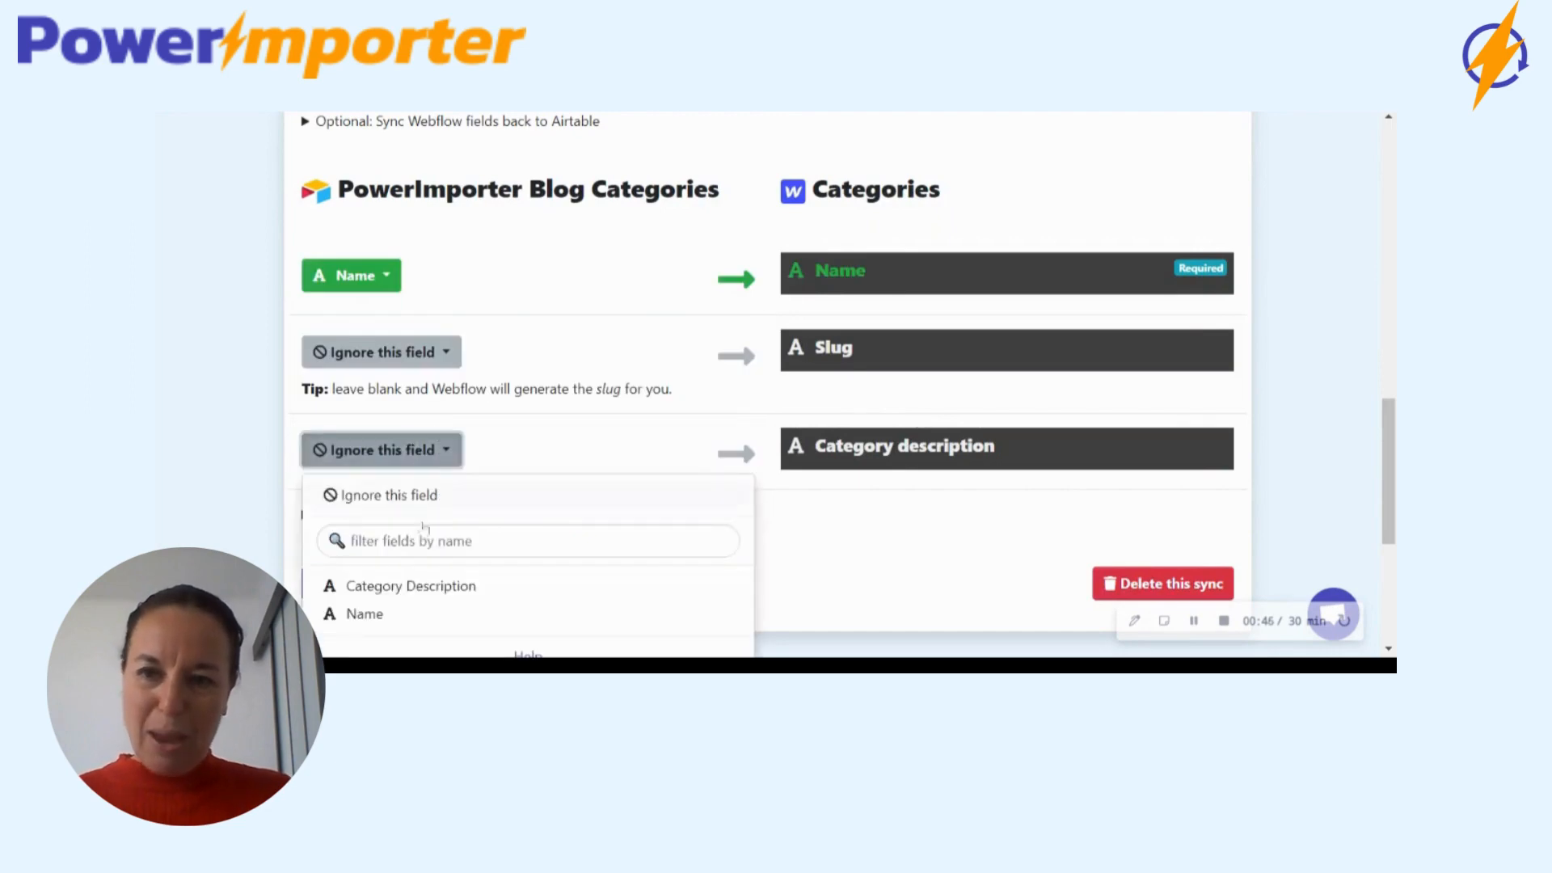
left_click(415, 588)
Step: Review the field mappings of both collections and save them to continue to the final sync setup step
scroll(608, 469, "up", 10)
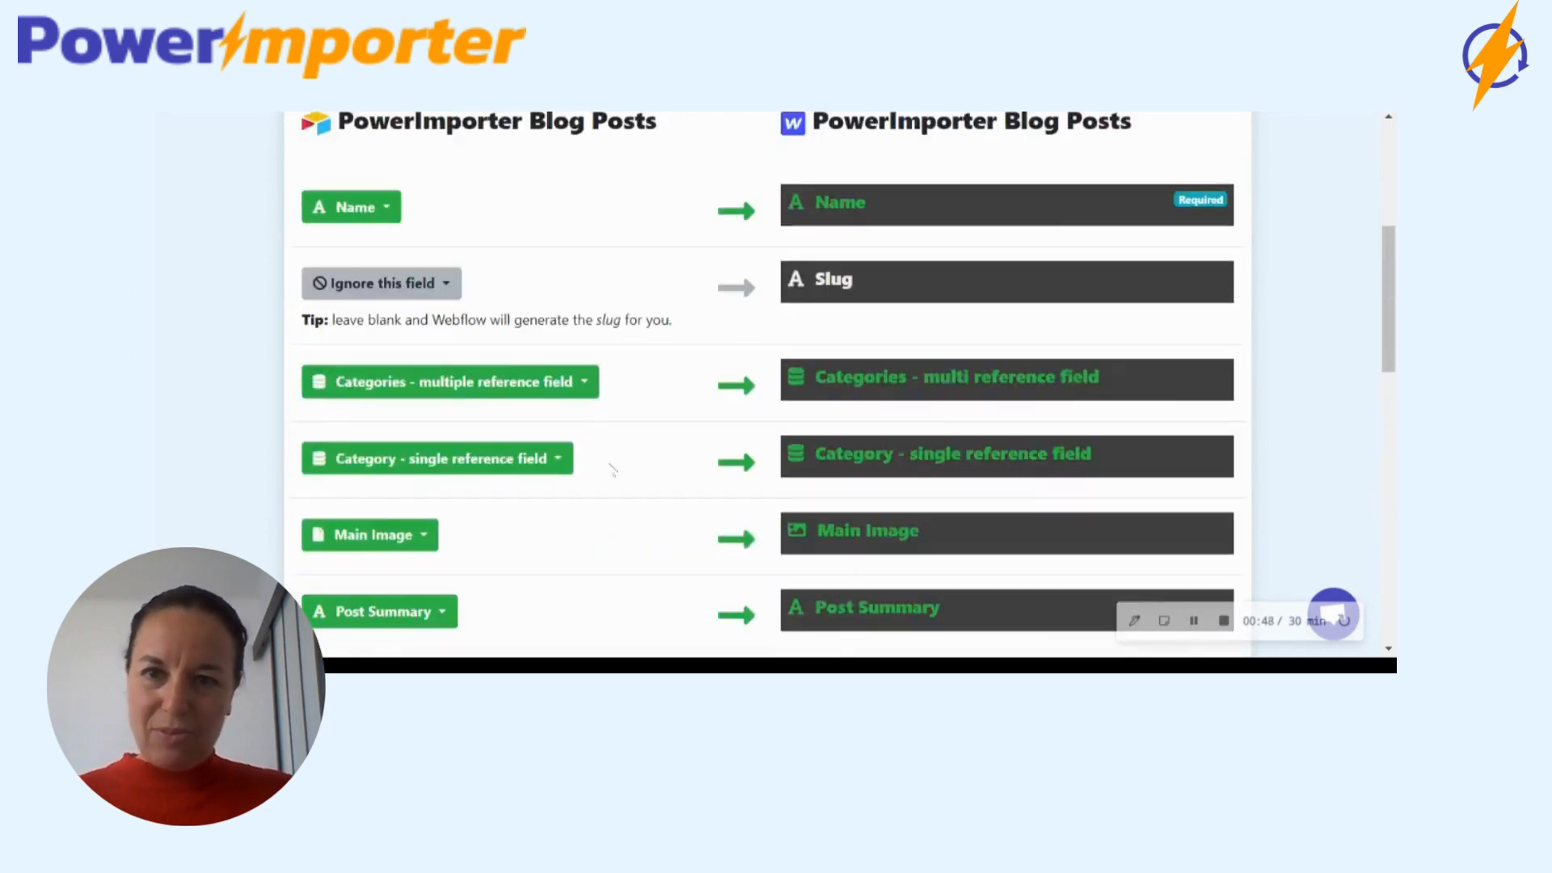
scroll(648, 356, "down", 6)
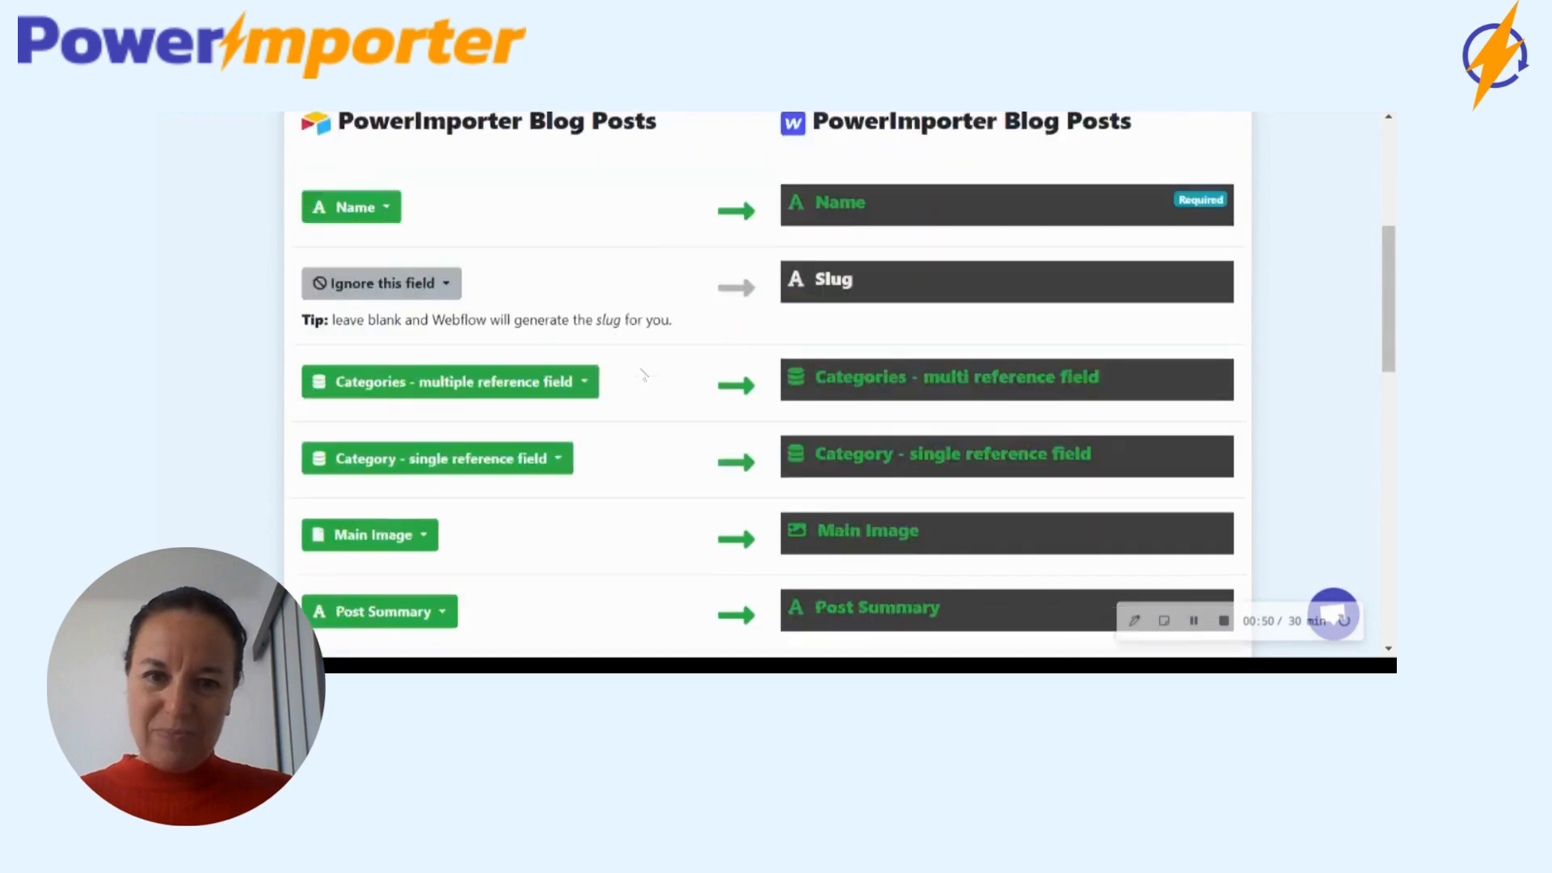
scroll(644, 378, "down", 5)
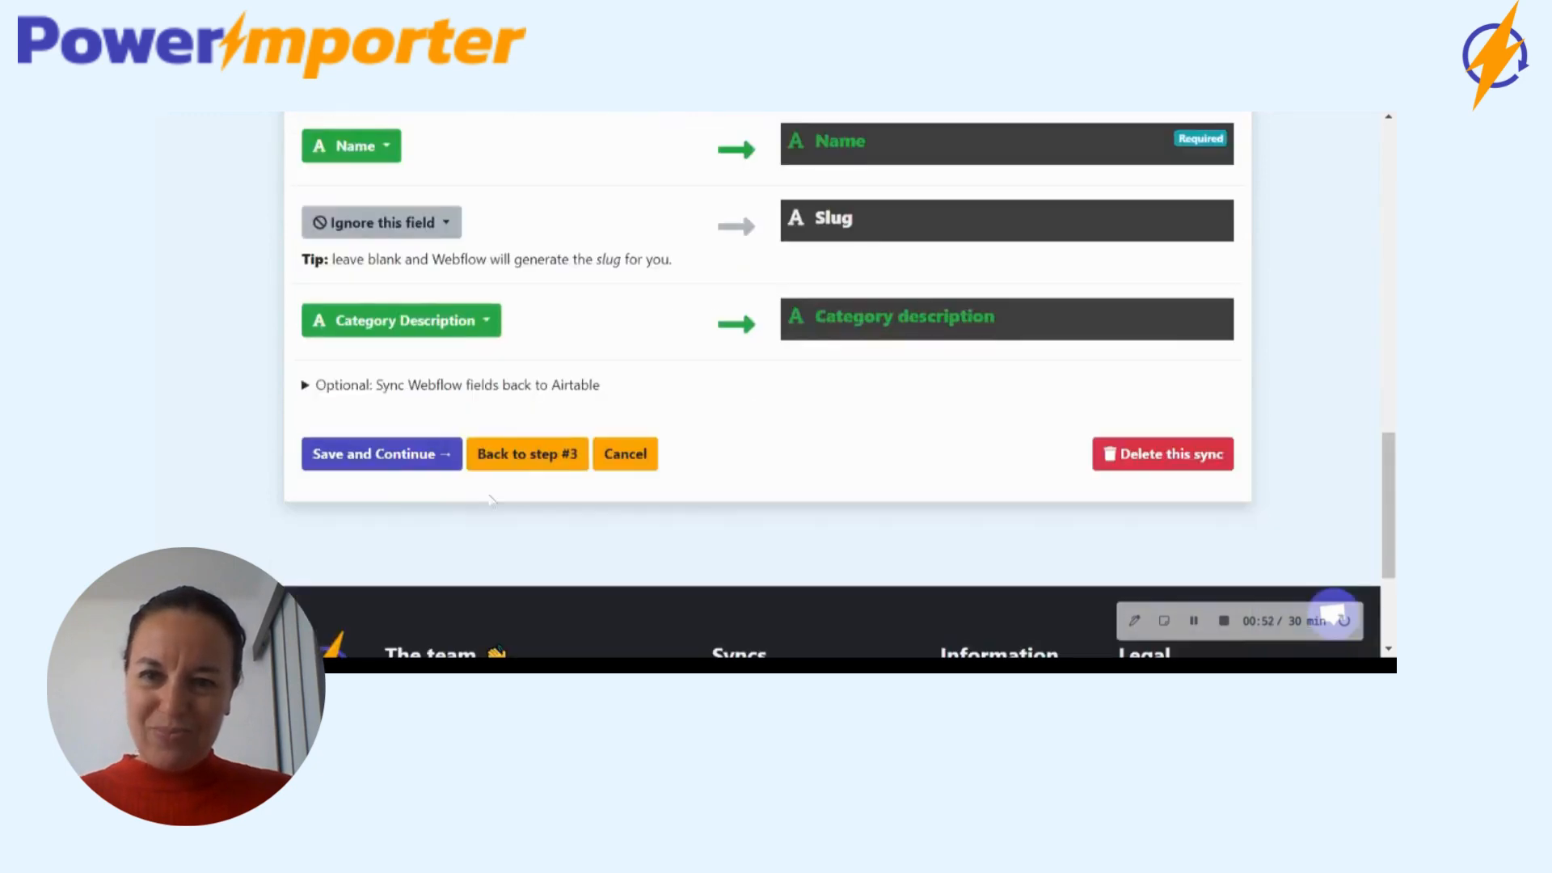
left_click(392, 454)
Step: Run a Test & Review simulated import of the Airtable to Webflow sync
scroll(665, 380, "down", 3)
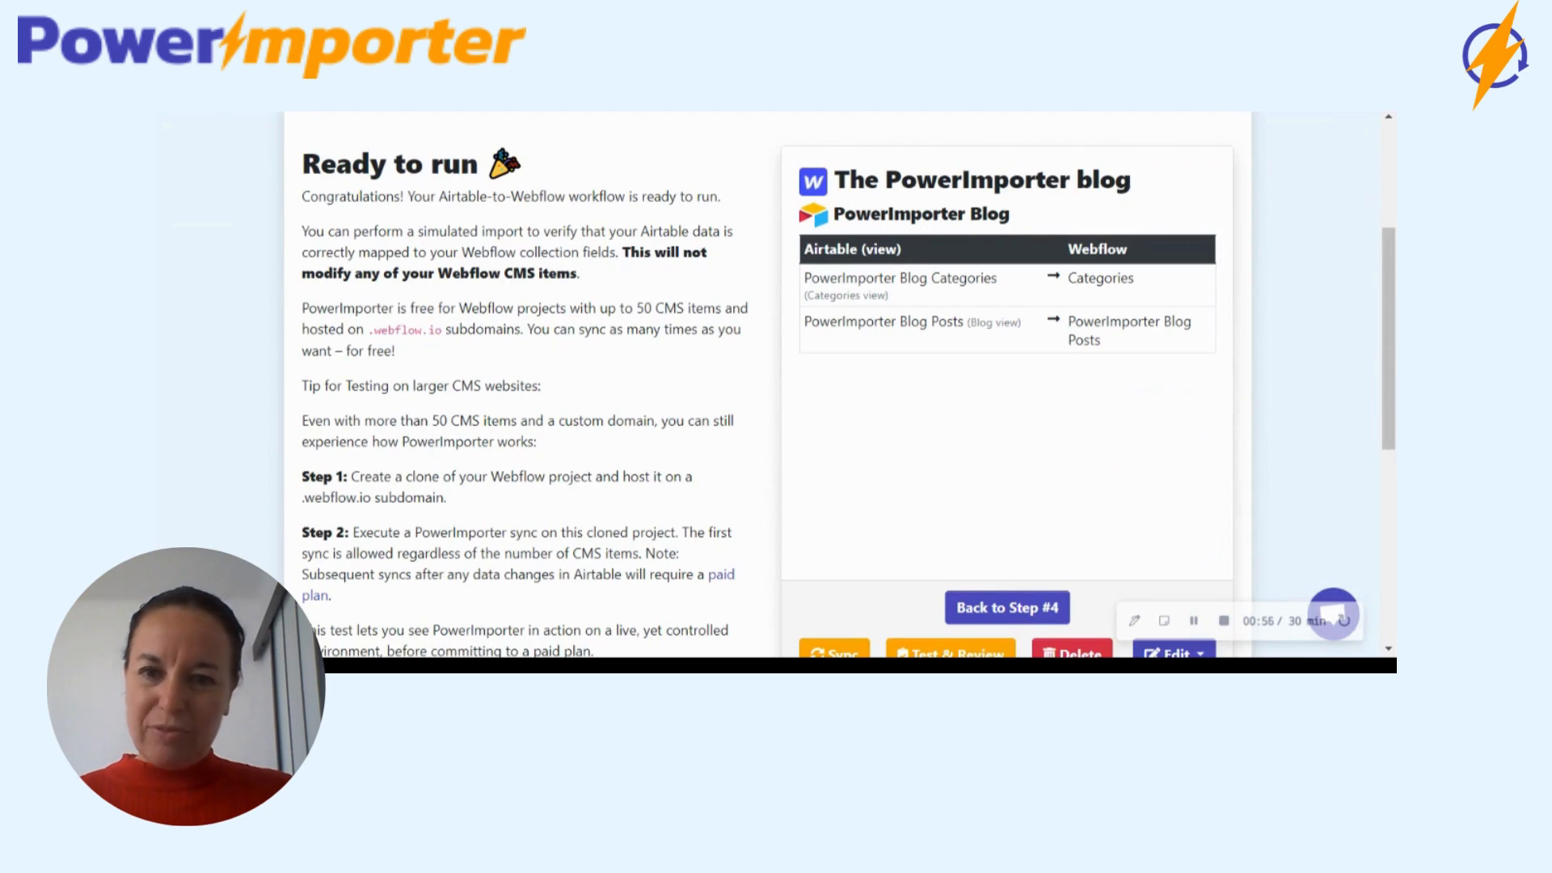
scroll(669, 378, "down", 2)
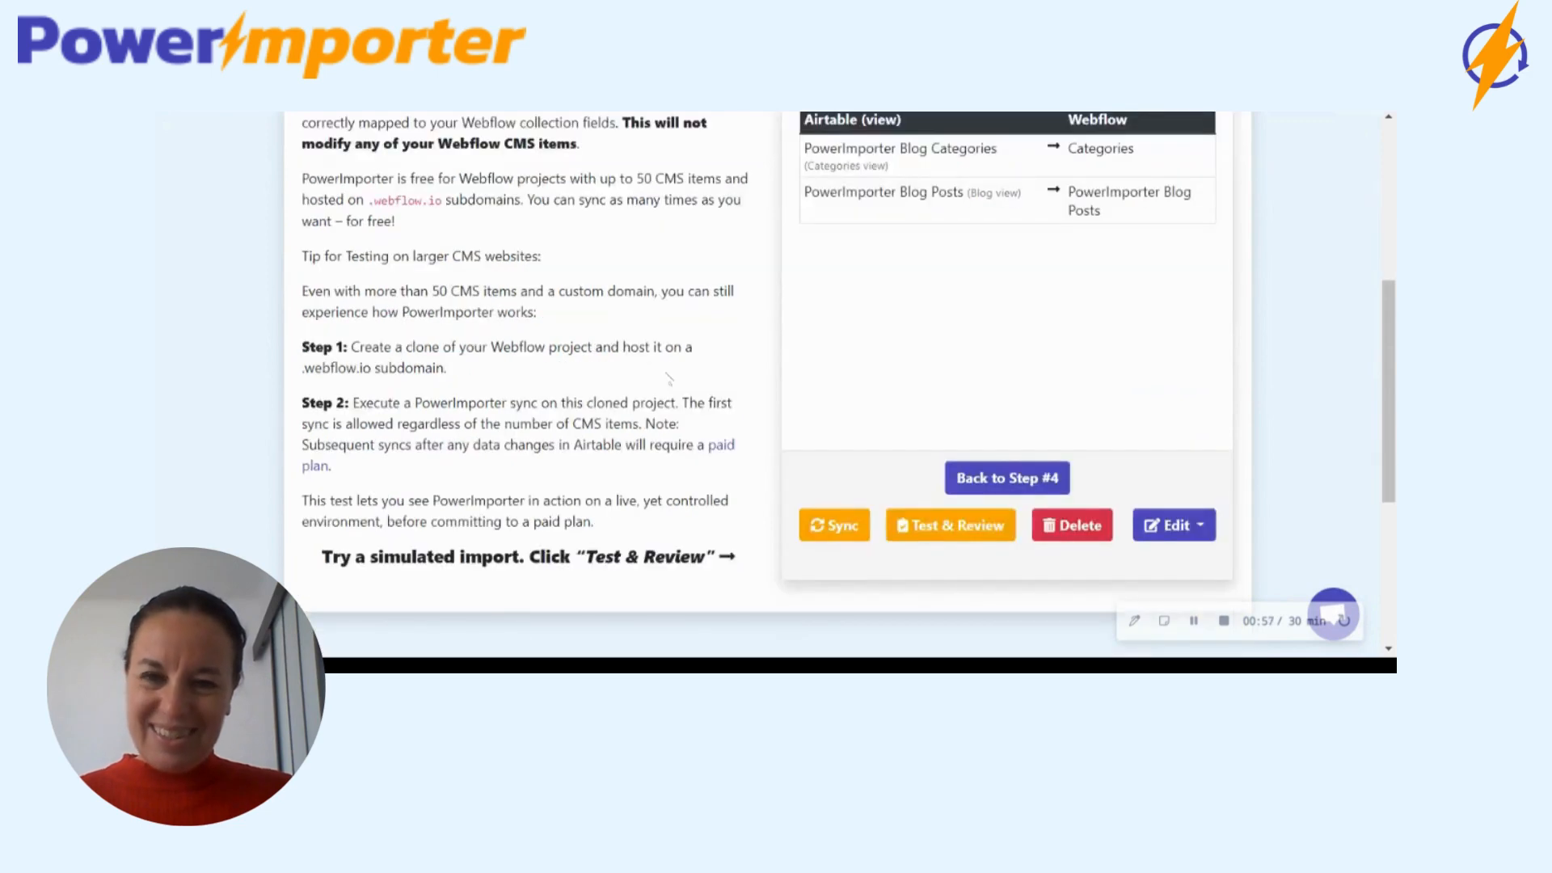
left_click(943, 529)
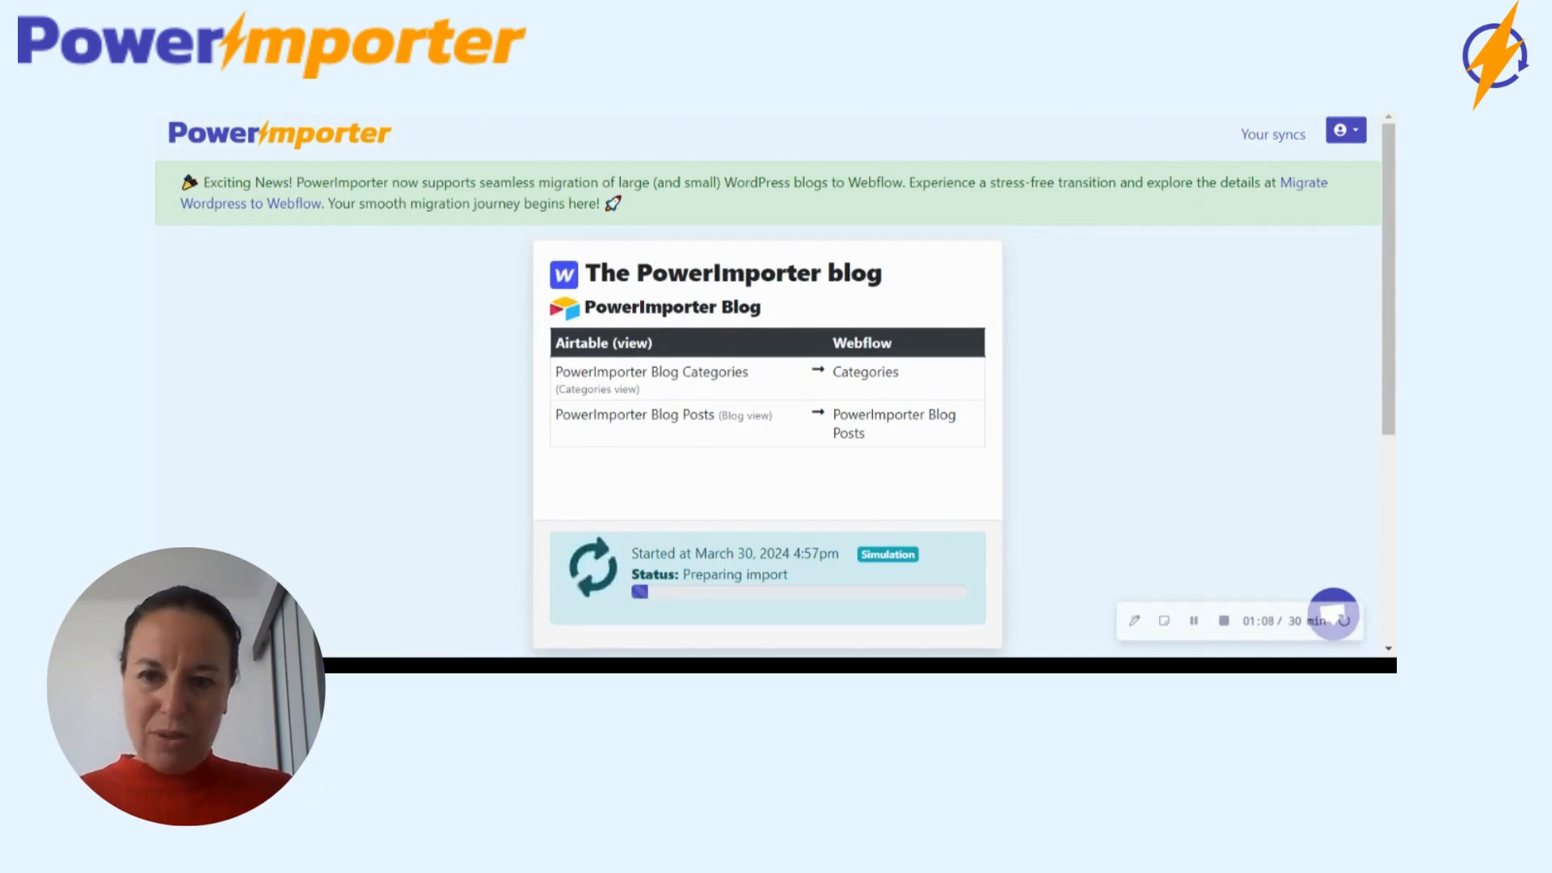
Step: Open the simulation's details and inspect the field values of the Airtable category record
scroll(608, 436, "down", 3)
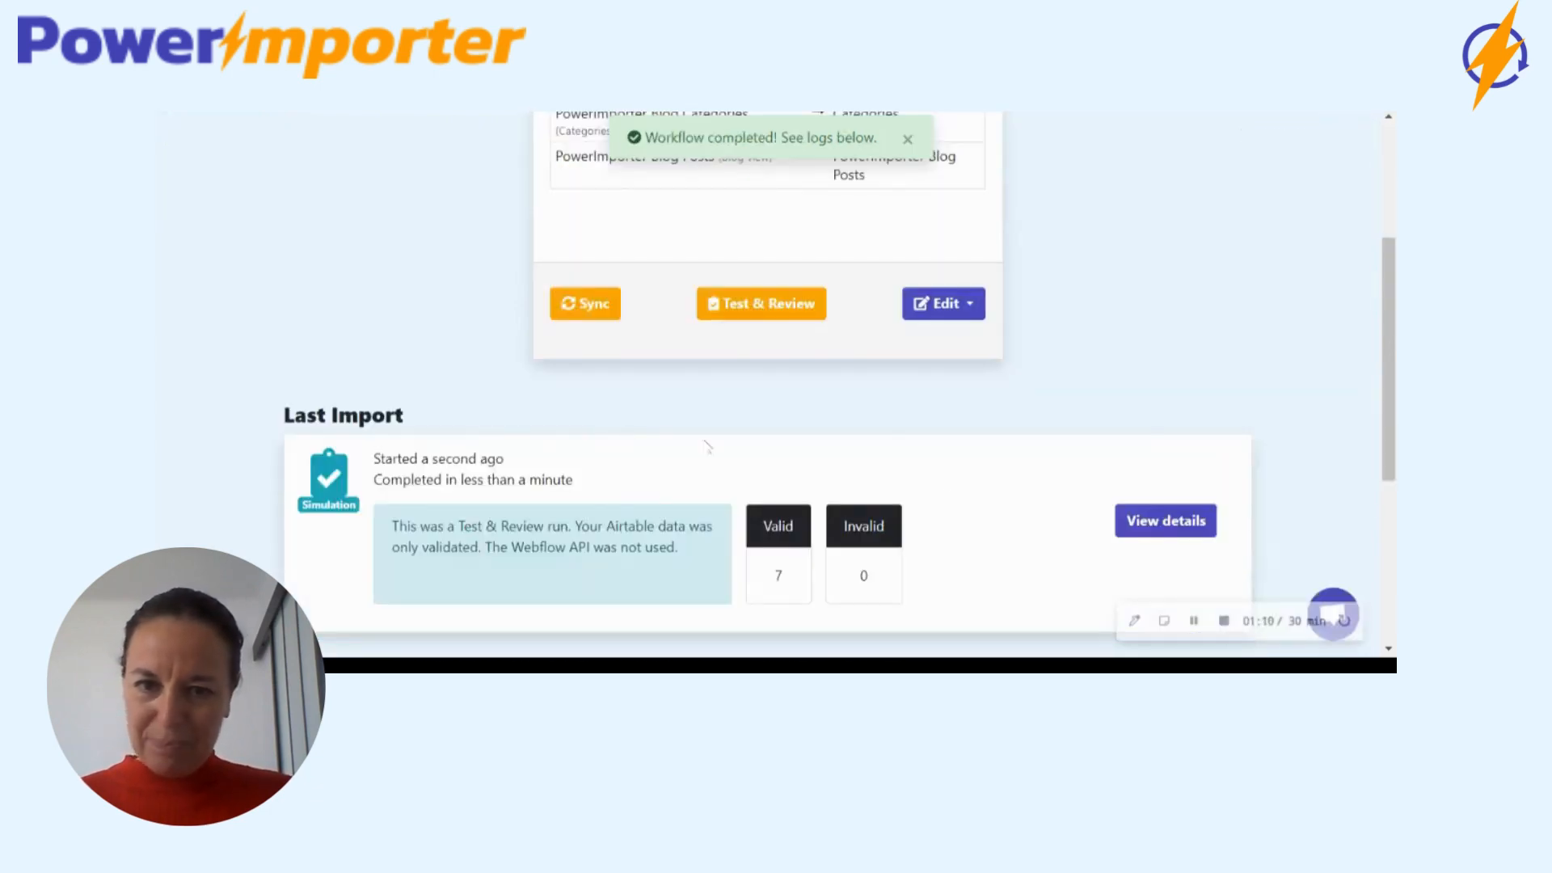
left_click(1169, 525)
scroll(997, 439, "down", 3)
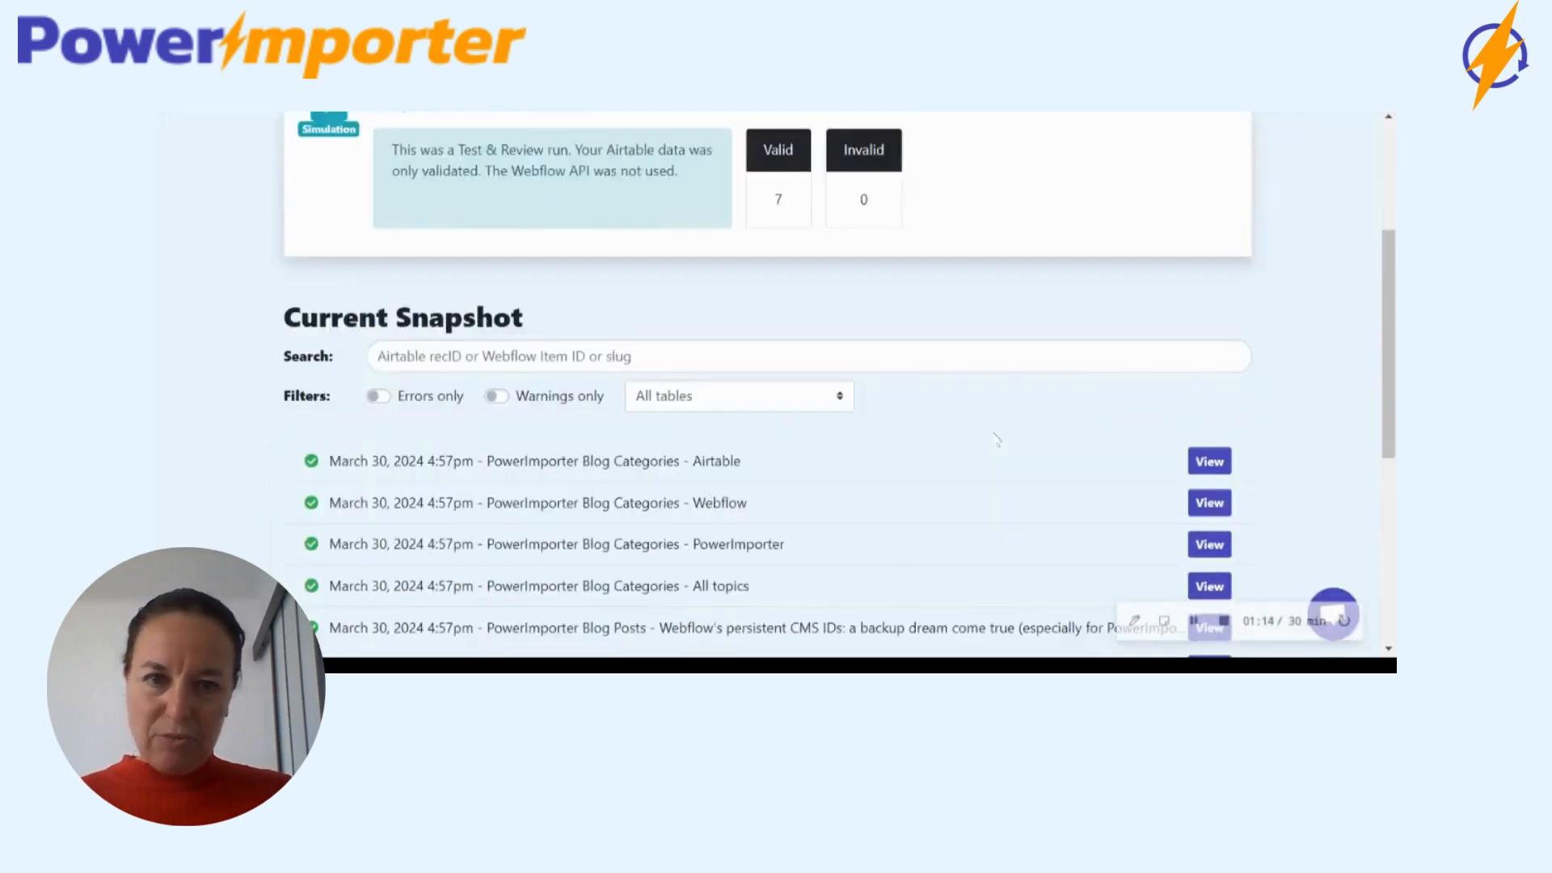
scroll(996, 439, "down", 2)
left_click(1208, 337)
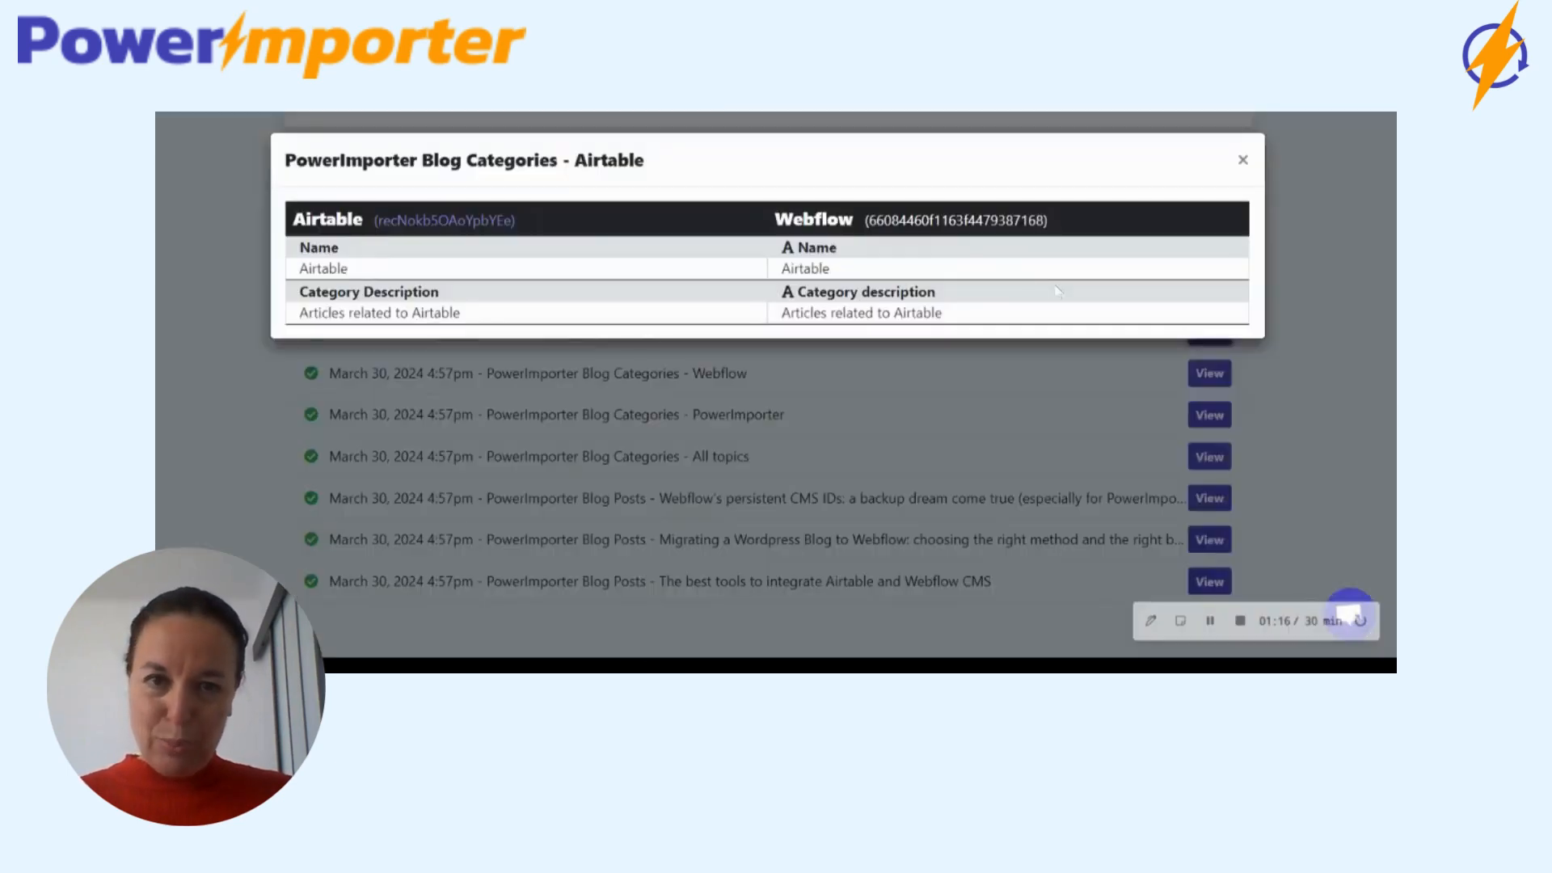
left_click(1244, 160)
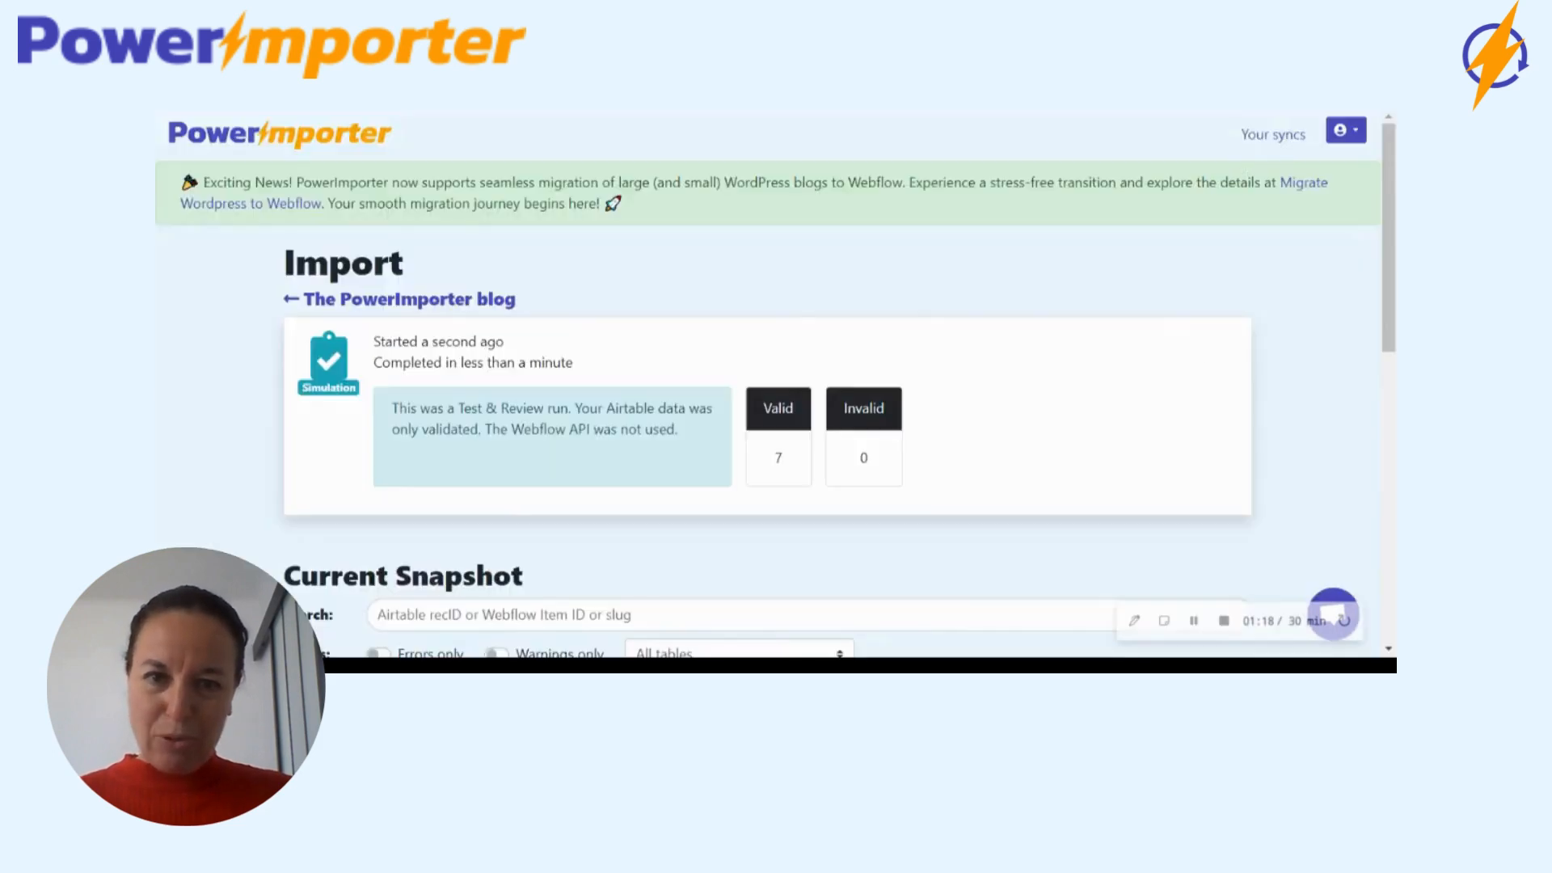
Step: Inspect the simulated record for the "Migrating a Wordpress Blog to Webflow" post, including its single and multiple category references
scroll(887, 529, "down", 6)
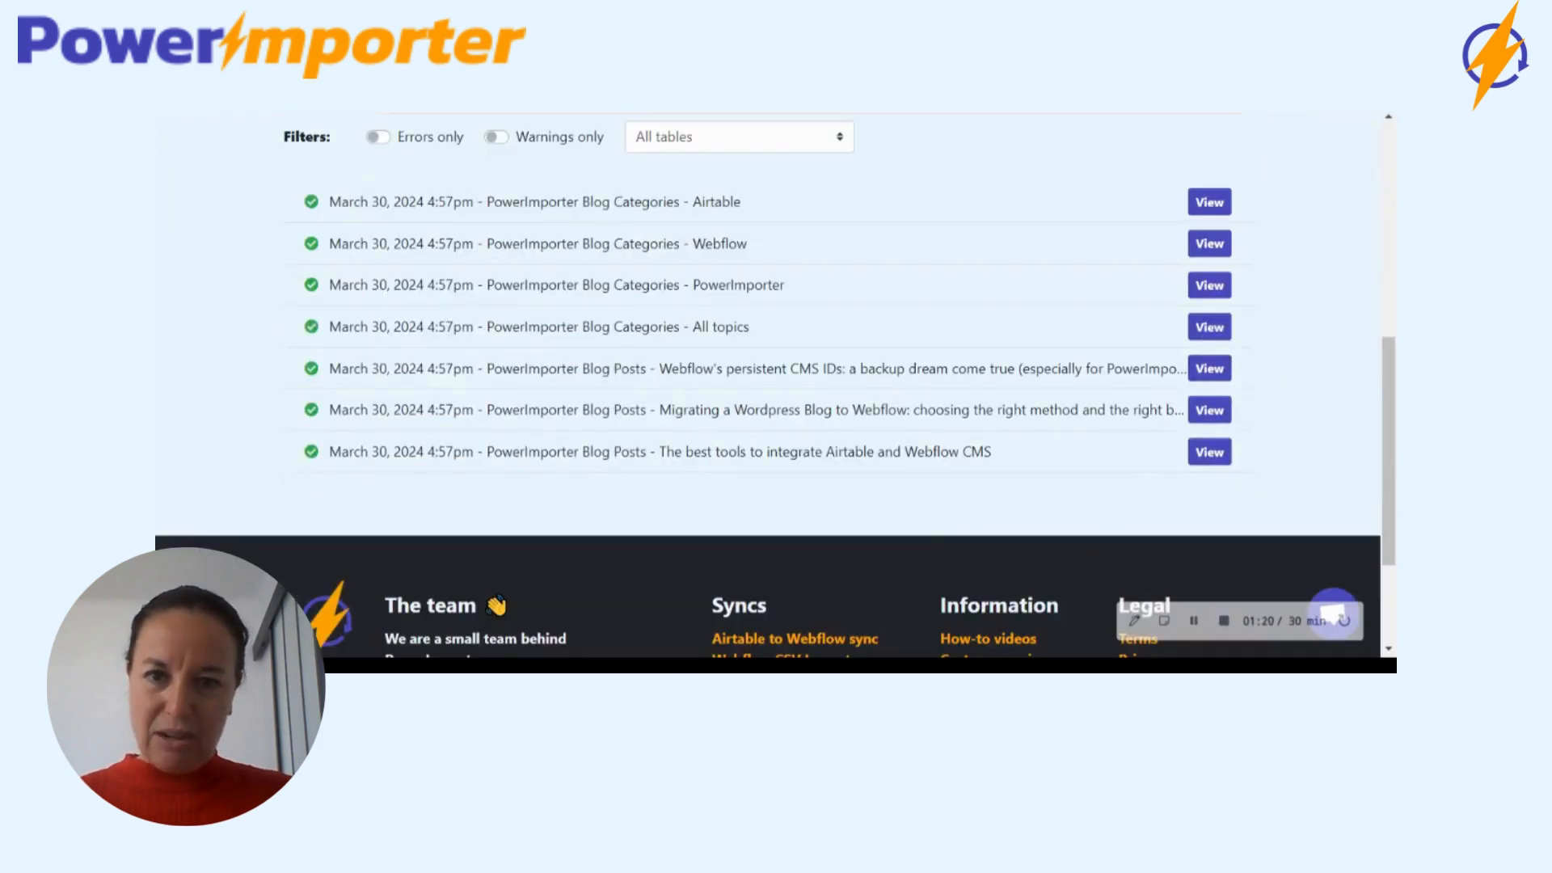
left_click(1209, 409)
scroll(1106, 430, "down", 1)
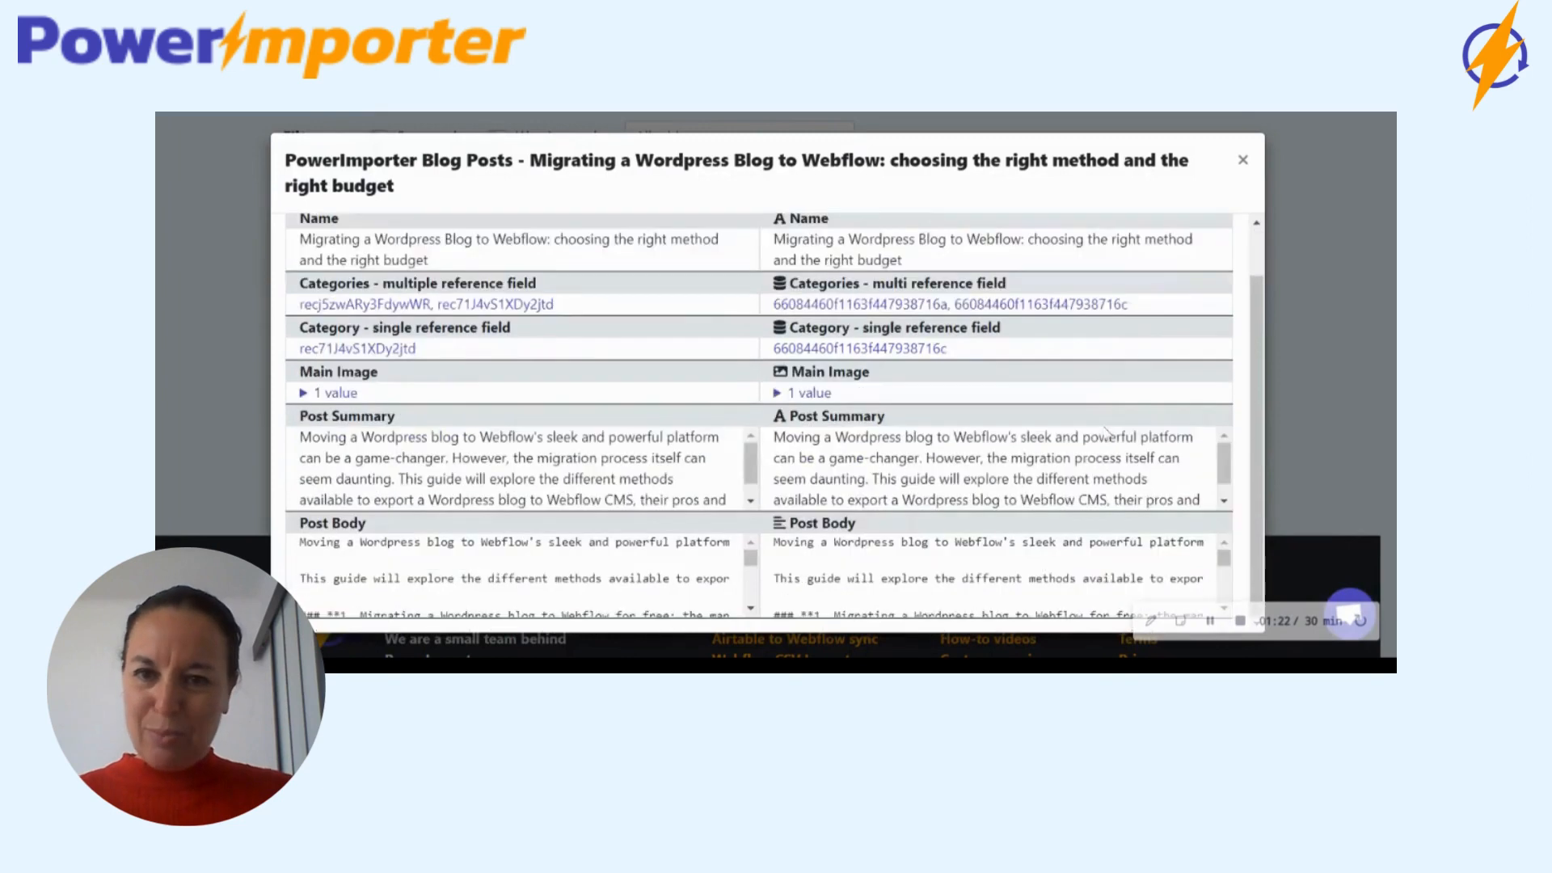
scroll(1106, 431, "down", 1)
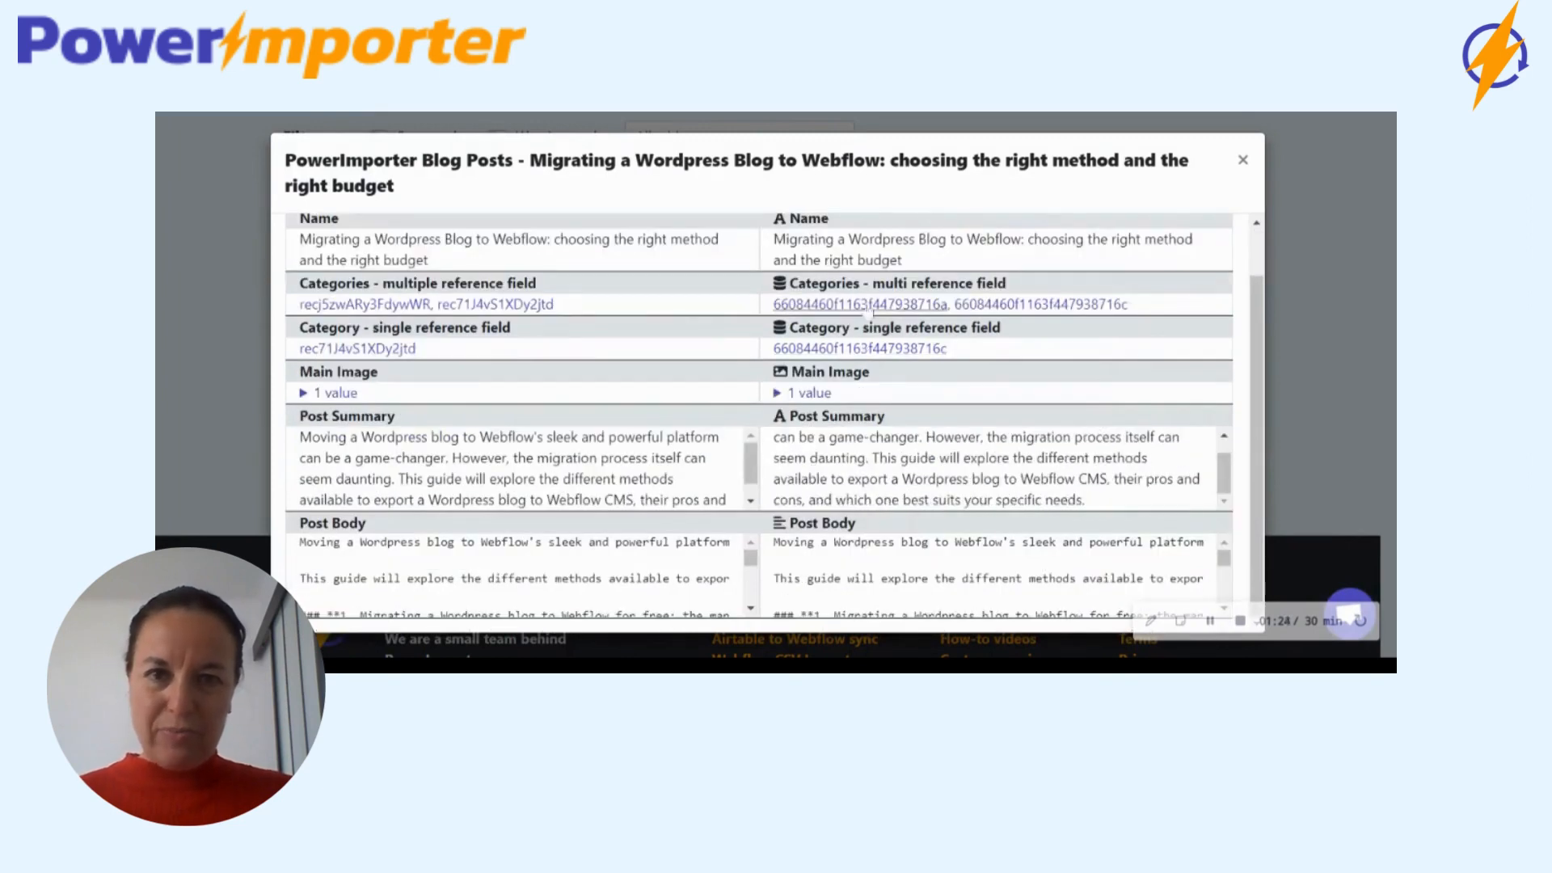
left_click(1243, 161)
Step: Return to The PowerImporter blog sync and run the actual sync to Webflow
left_click(402, 301)
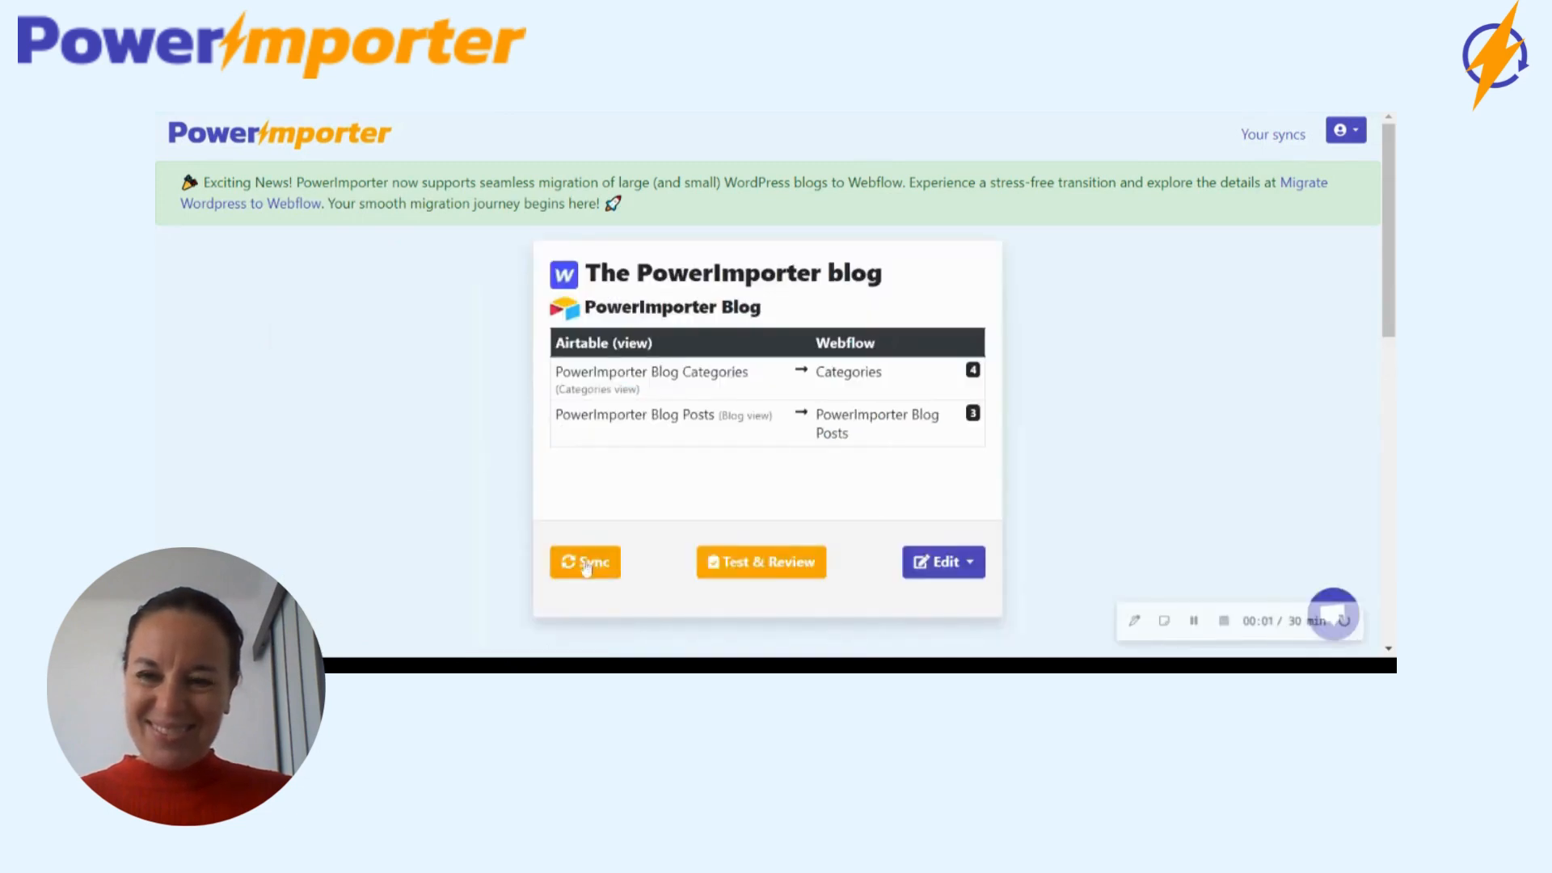
left_click(587, 563)
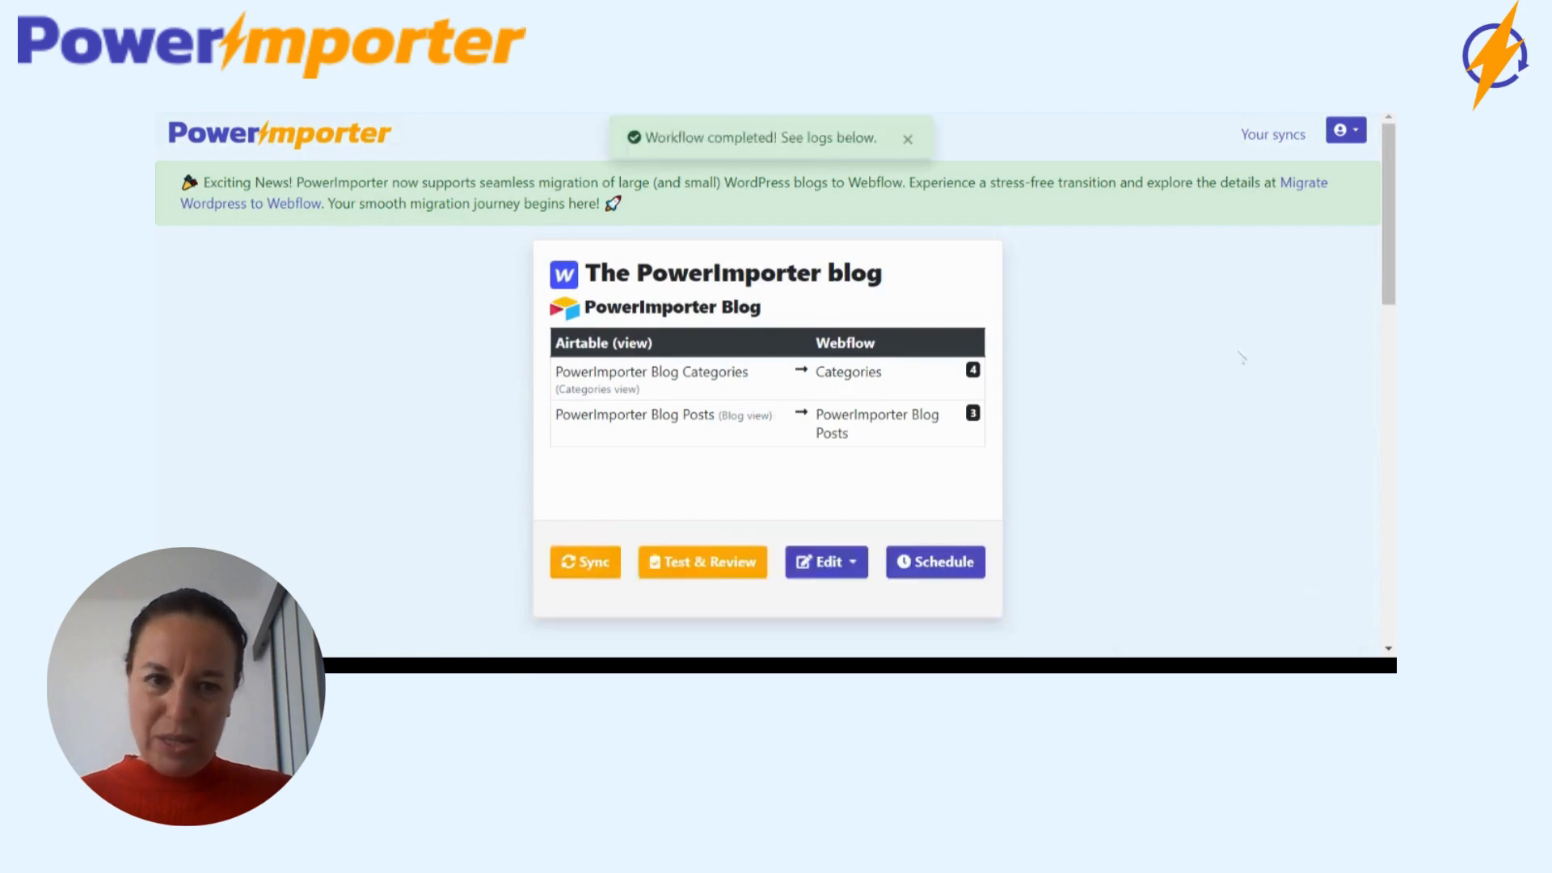
Step: Open the details of the latest completed import and inspect the created Airtable category record
left_click_drag(1389, 215, 1388, 275)
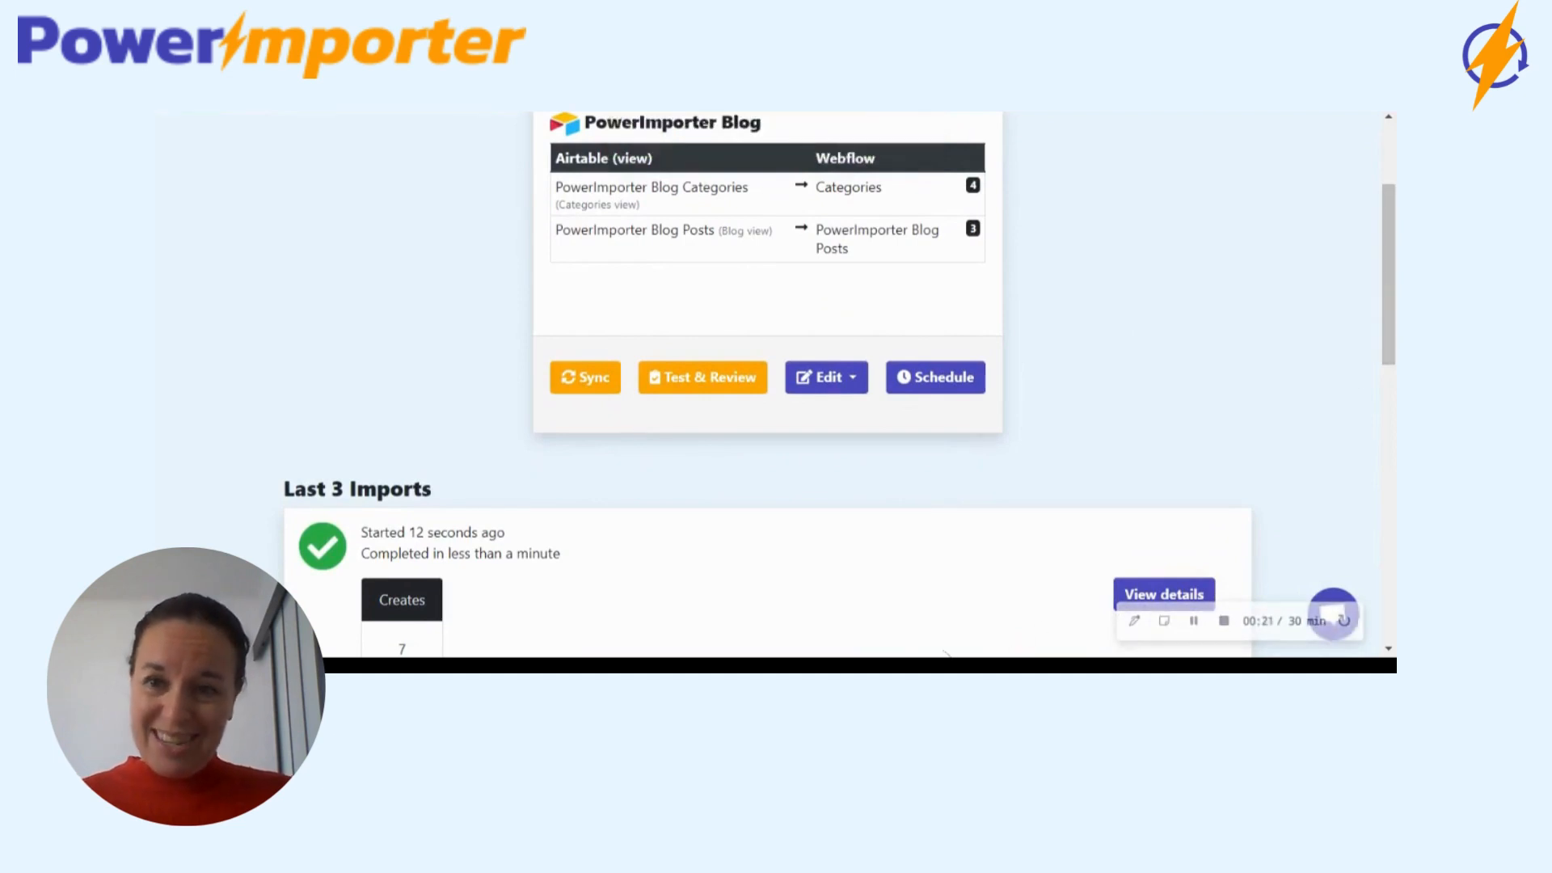
scroll(1019, 606, "down", 1)
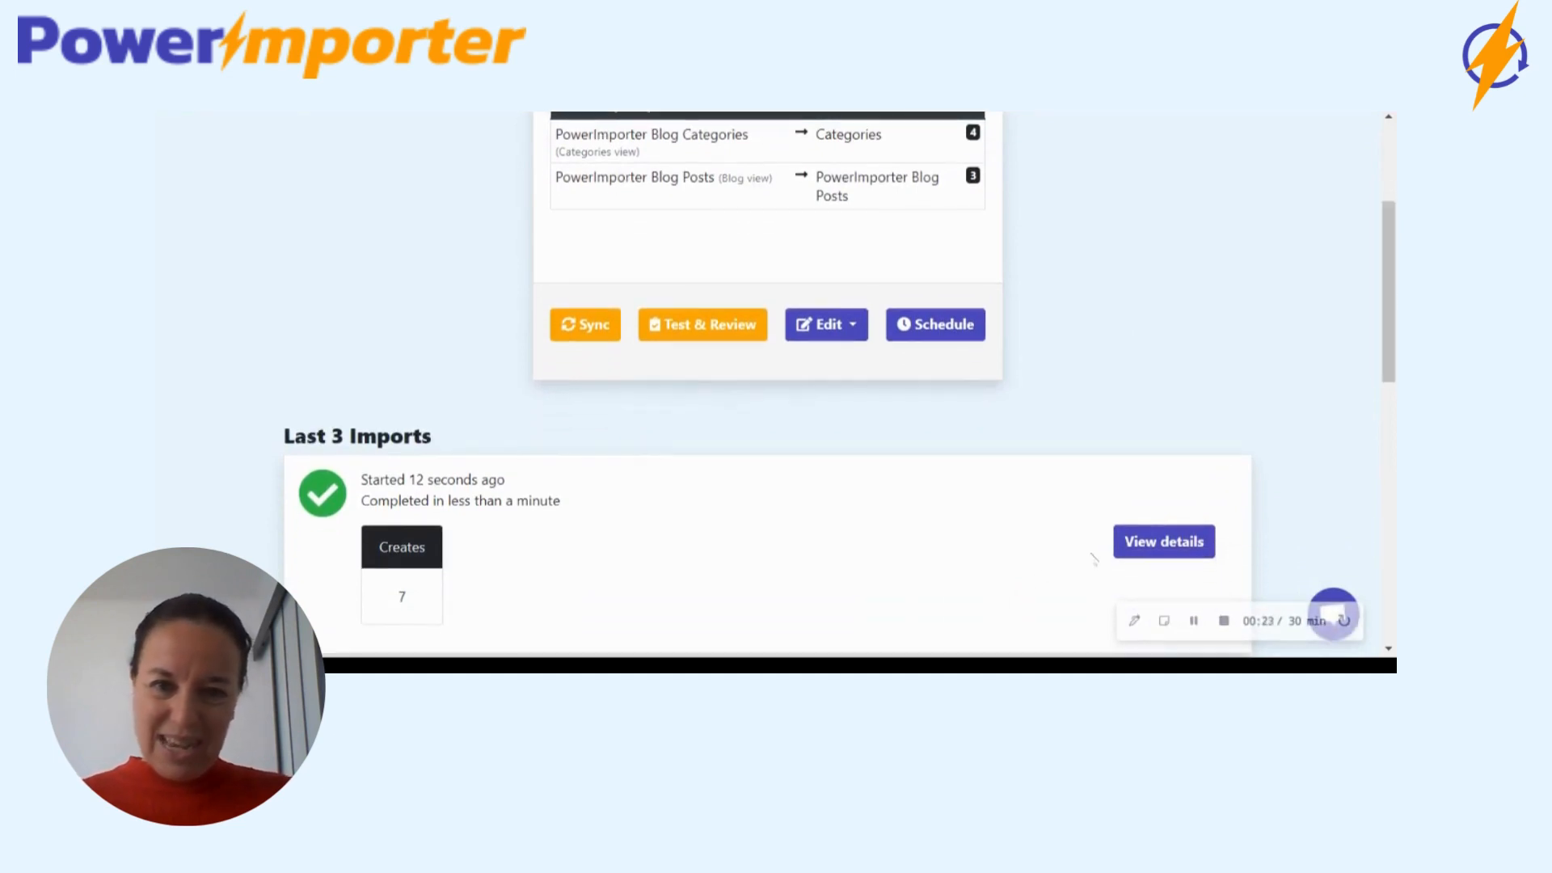
left_click(1181, 548)
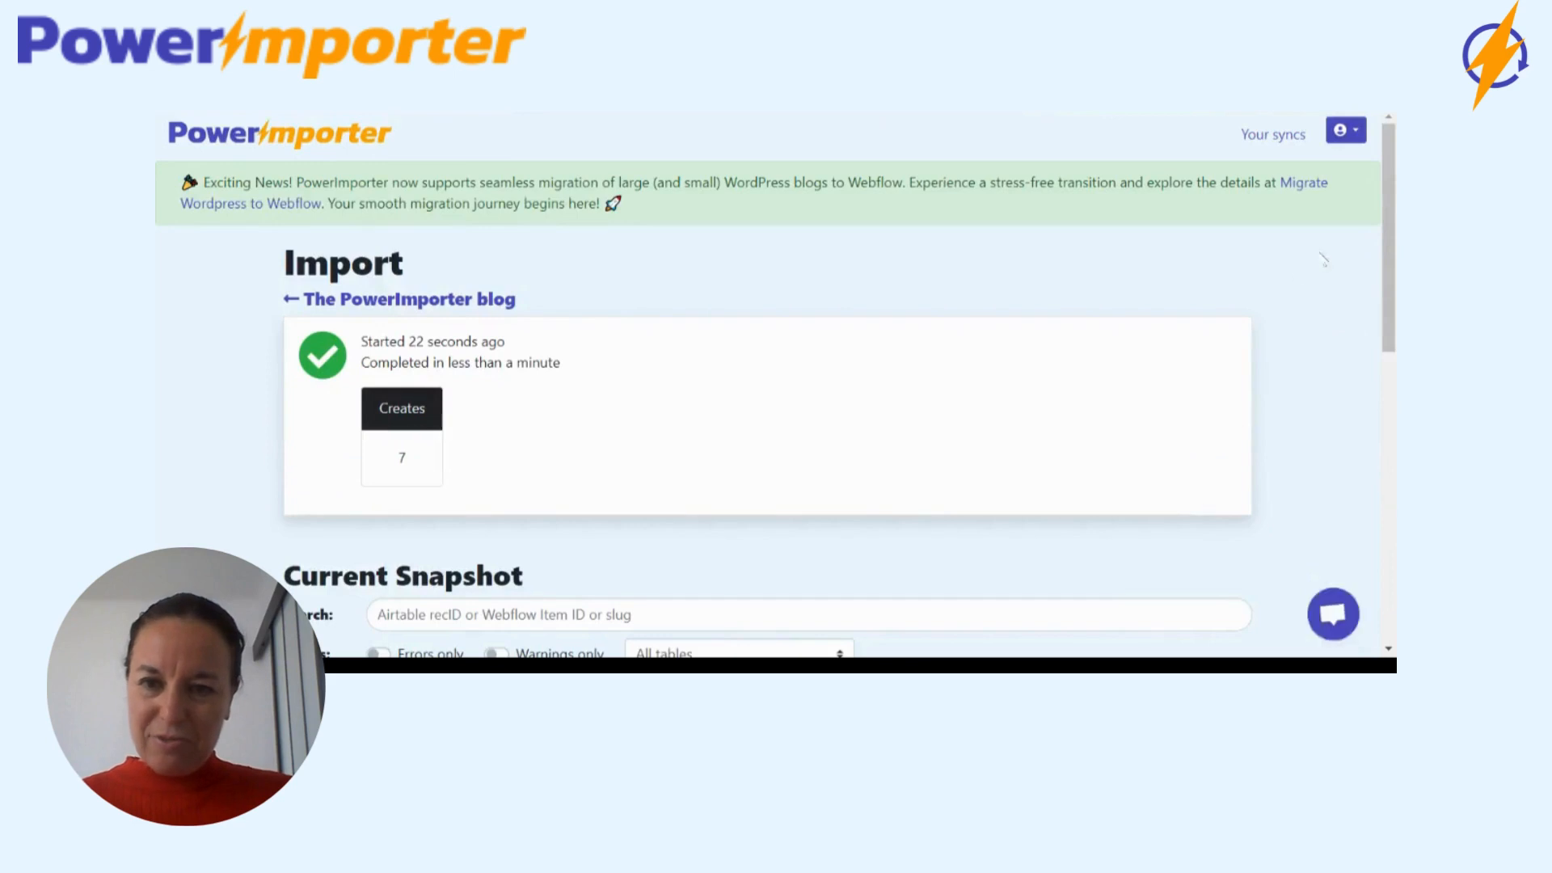
scroll(1196, 622, "down", 2)
scroll(840, 388, "down", 3)
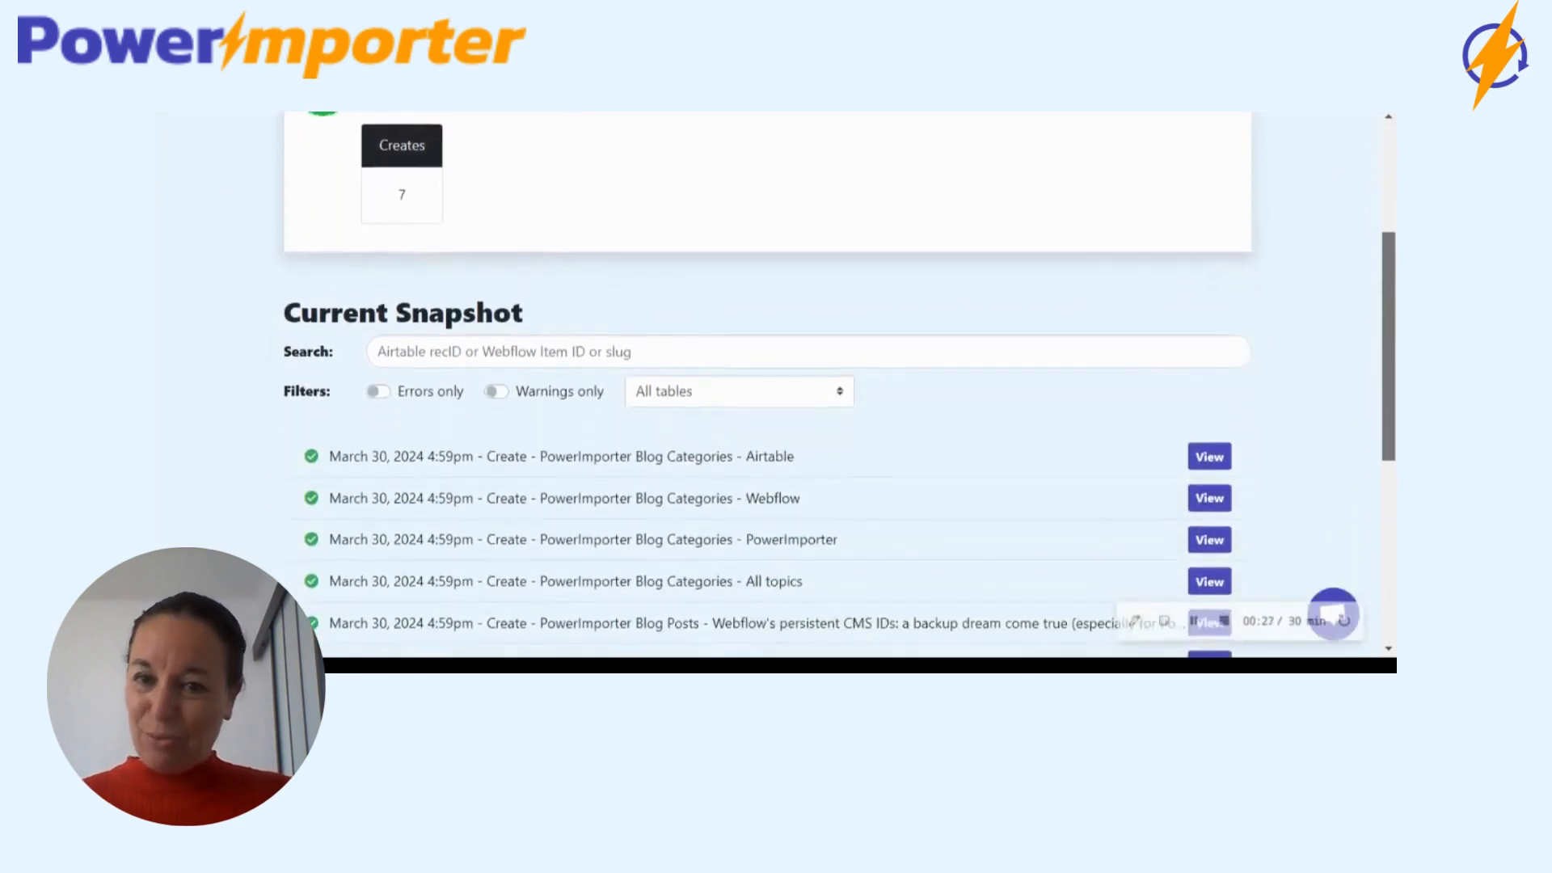
left_click(1209, 362)
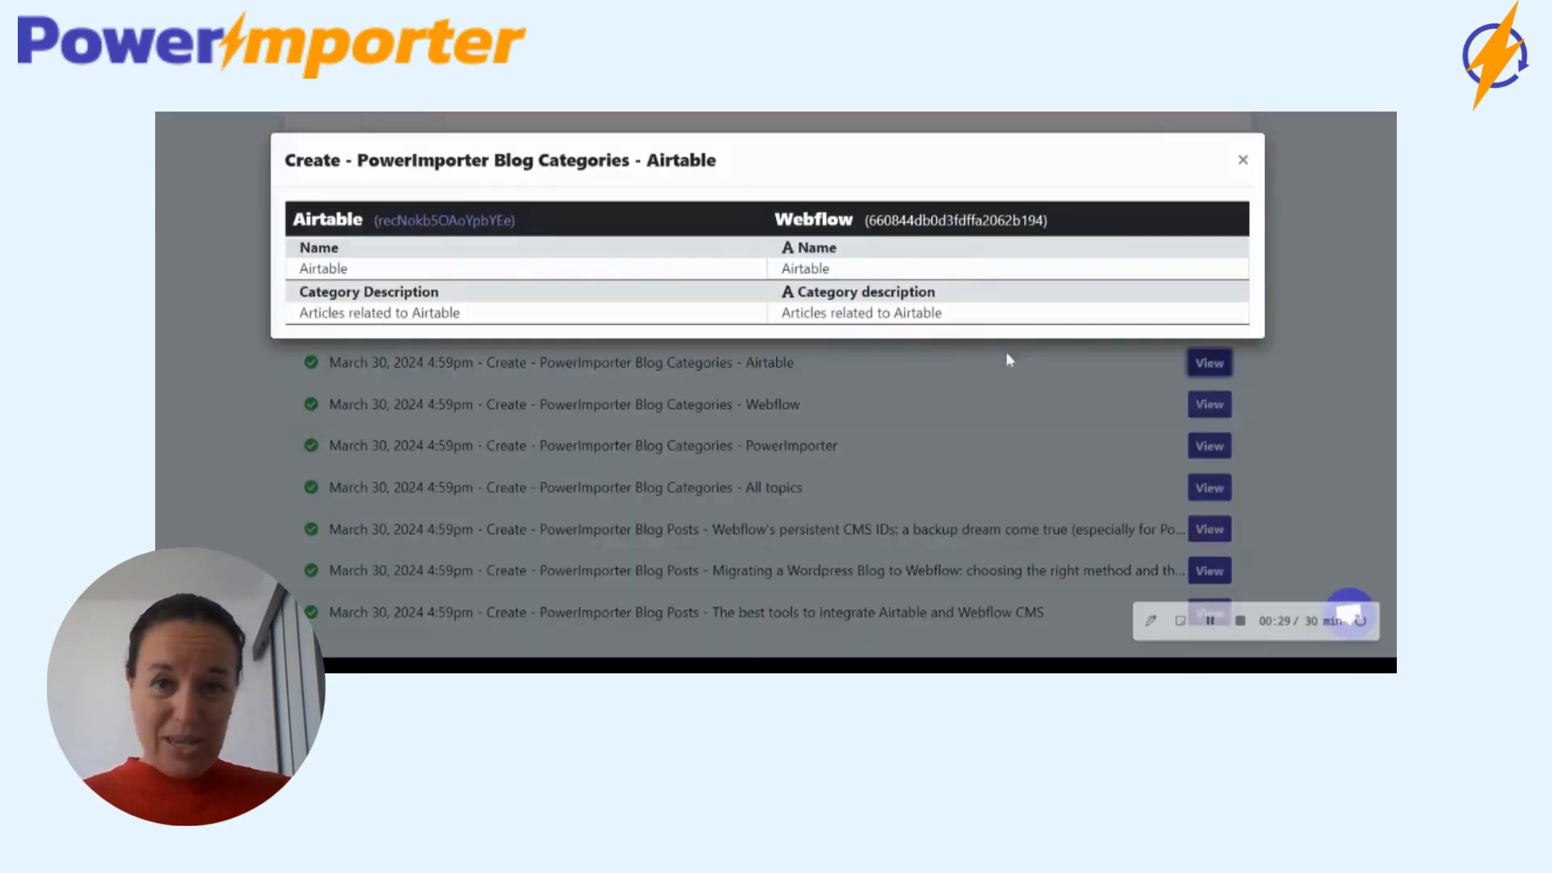
left_click(1242, 160)
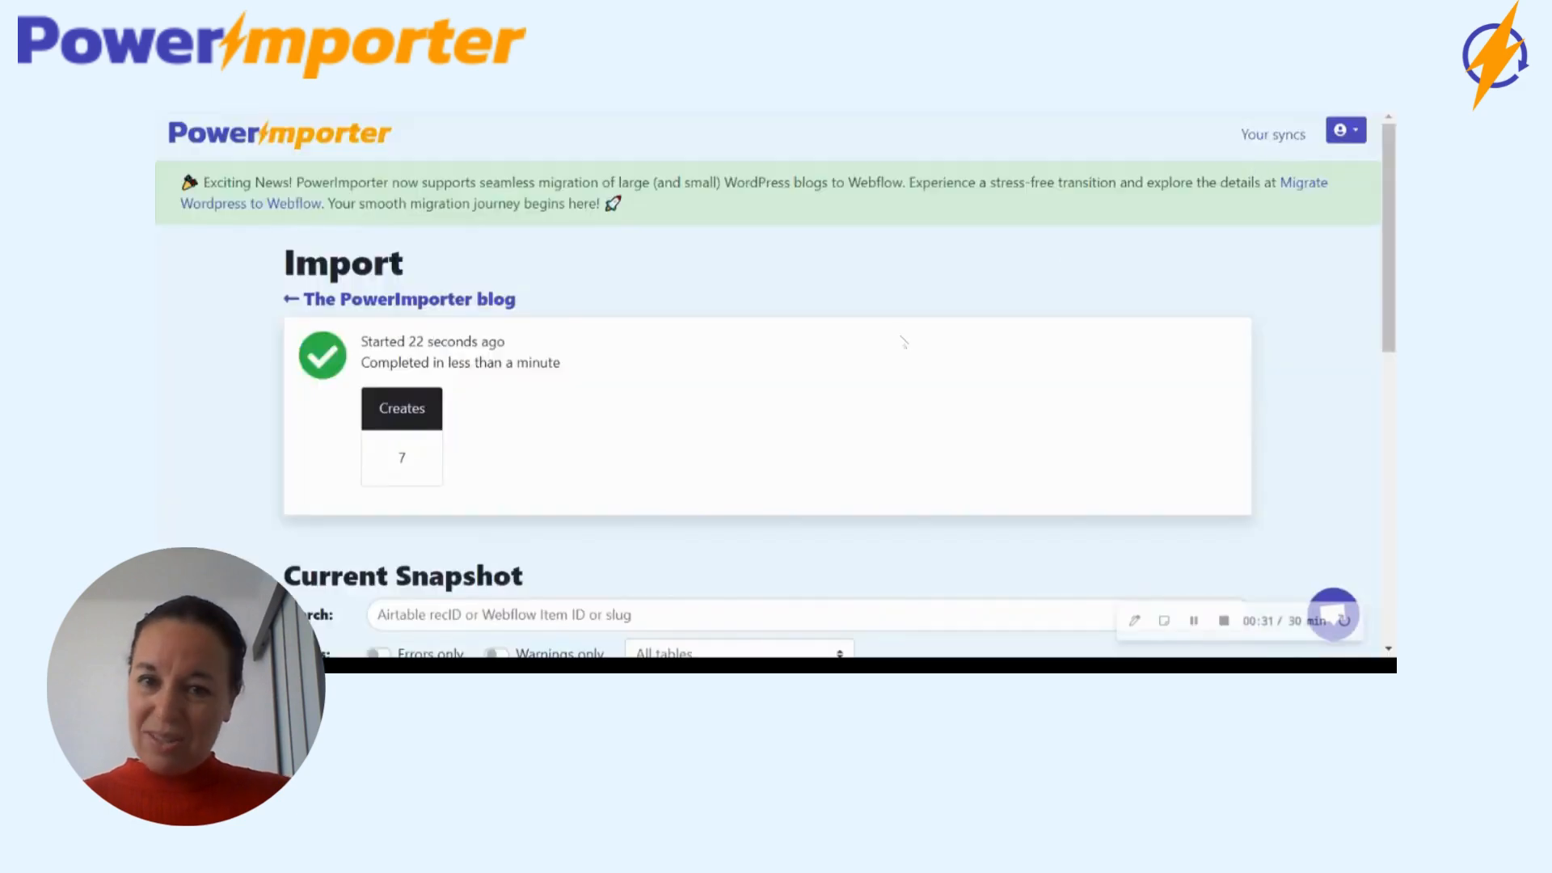
Step: View the created "Migrating a Wordpress Blog to Webflow" post record in the import snapshot to check its category references
scroll(981, 427, "down", 2)
scroll(981, 427, "down", 2)
scroll(1147, 603, "down", 2)
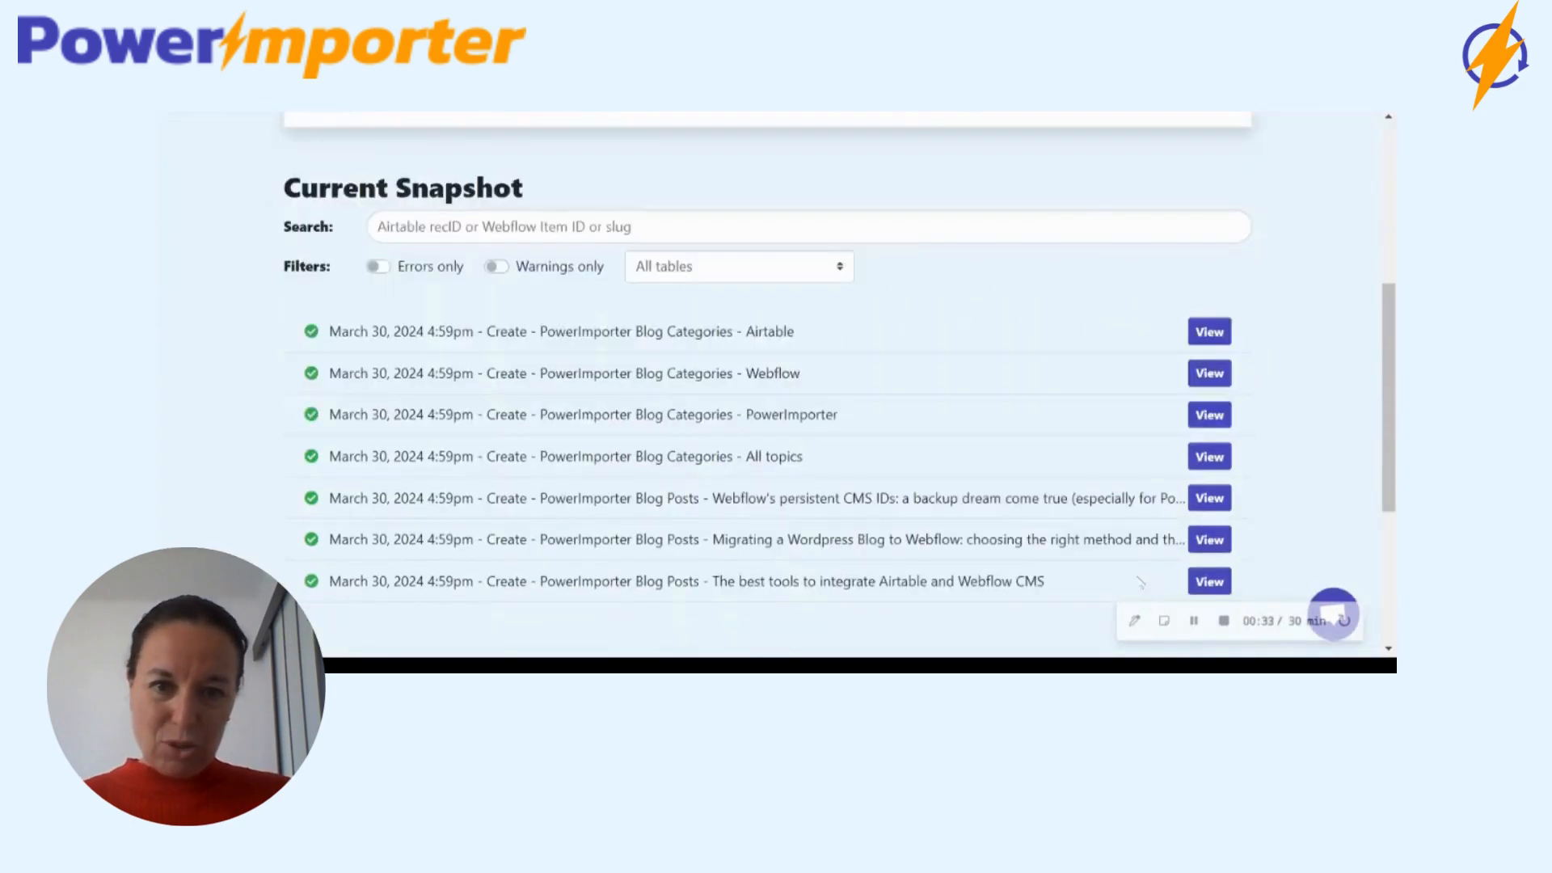
left_click(1209, 540)
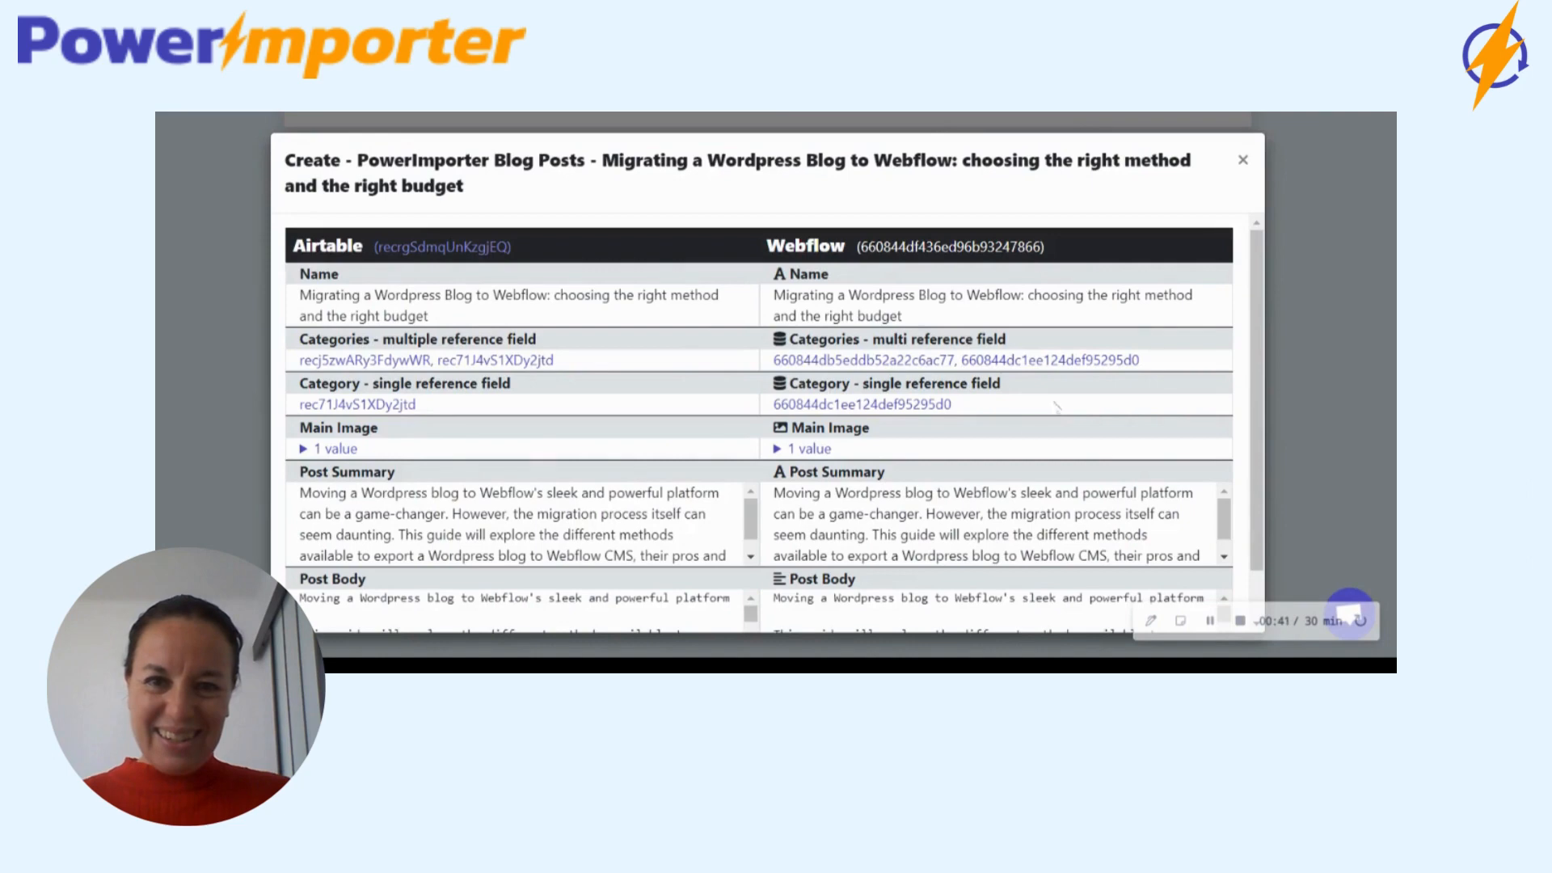
Step: Finish reviewing the created post record in the import snapshot, close it, and return to The PowerImporter blog sync
scroll(1056, 437, "down", 3)
scroll(1059, 445, "up", 3)
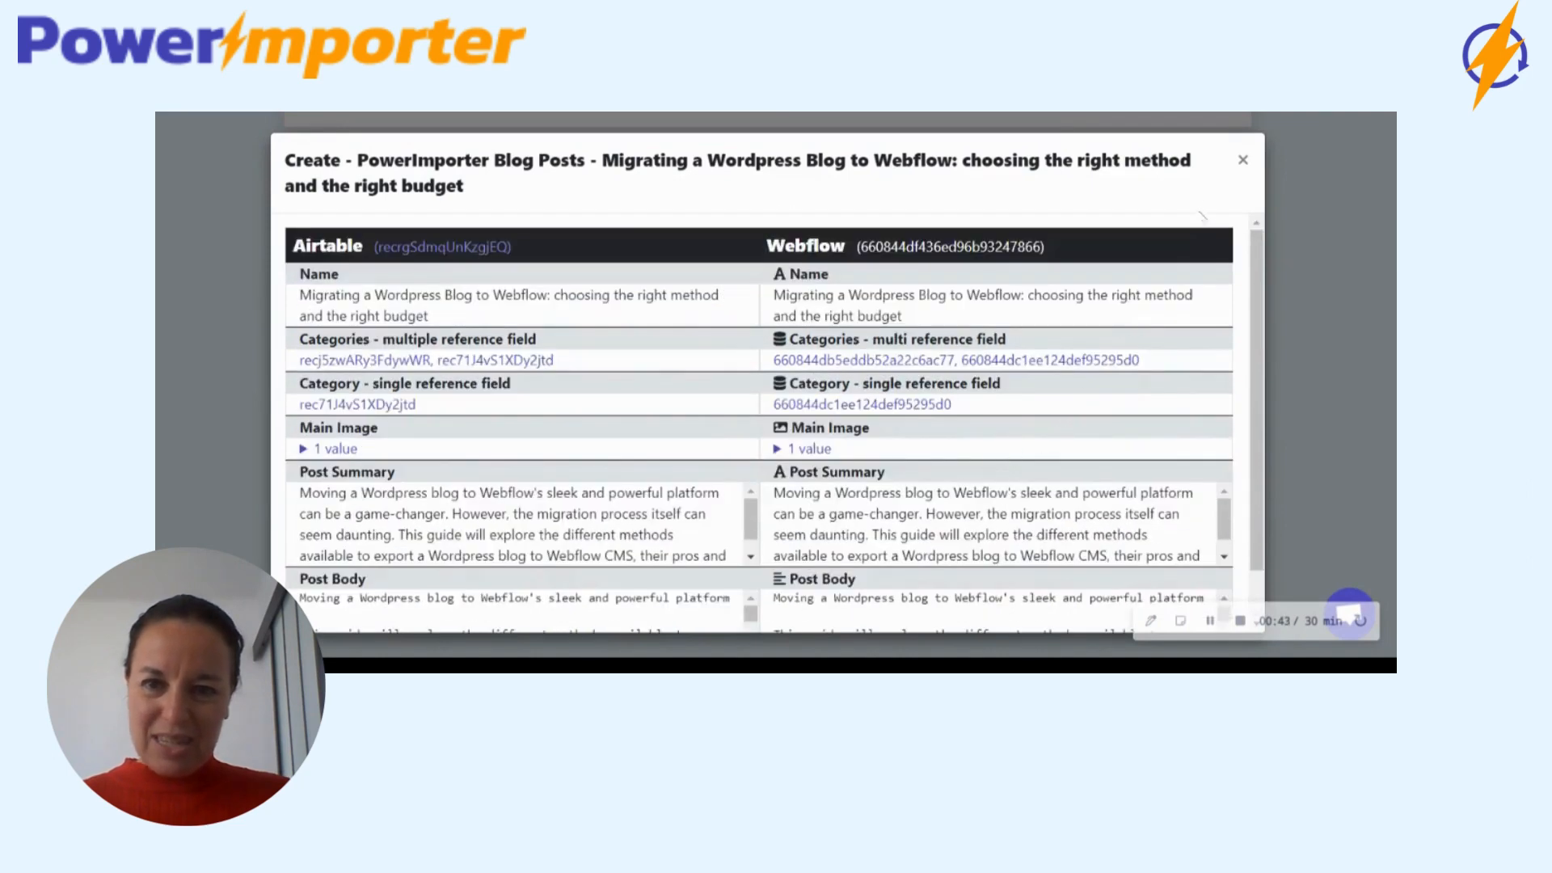
left_click(1242, 160)
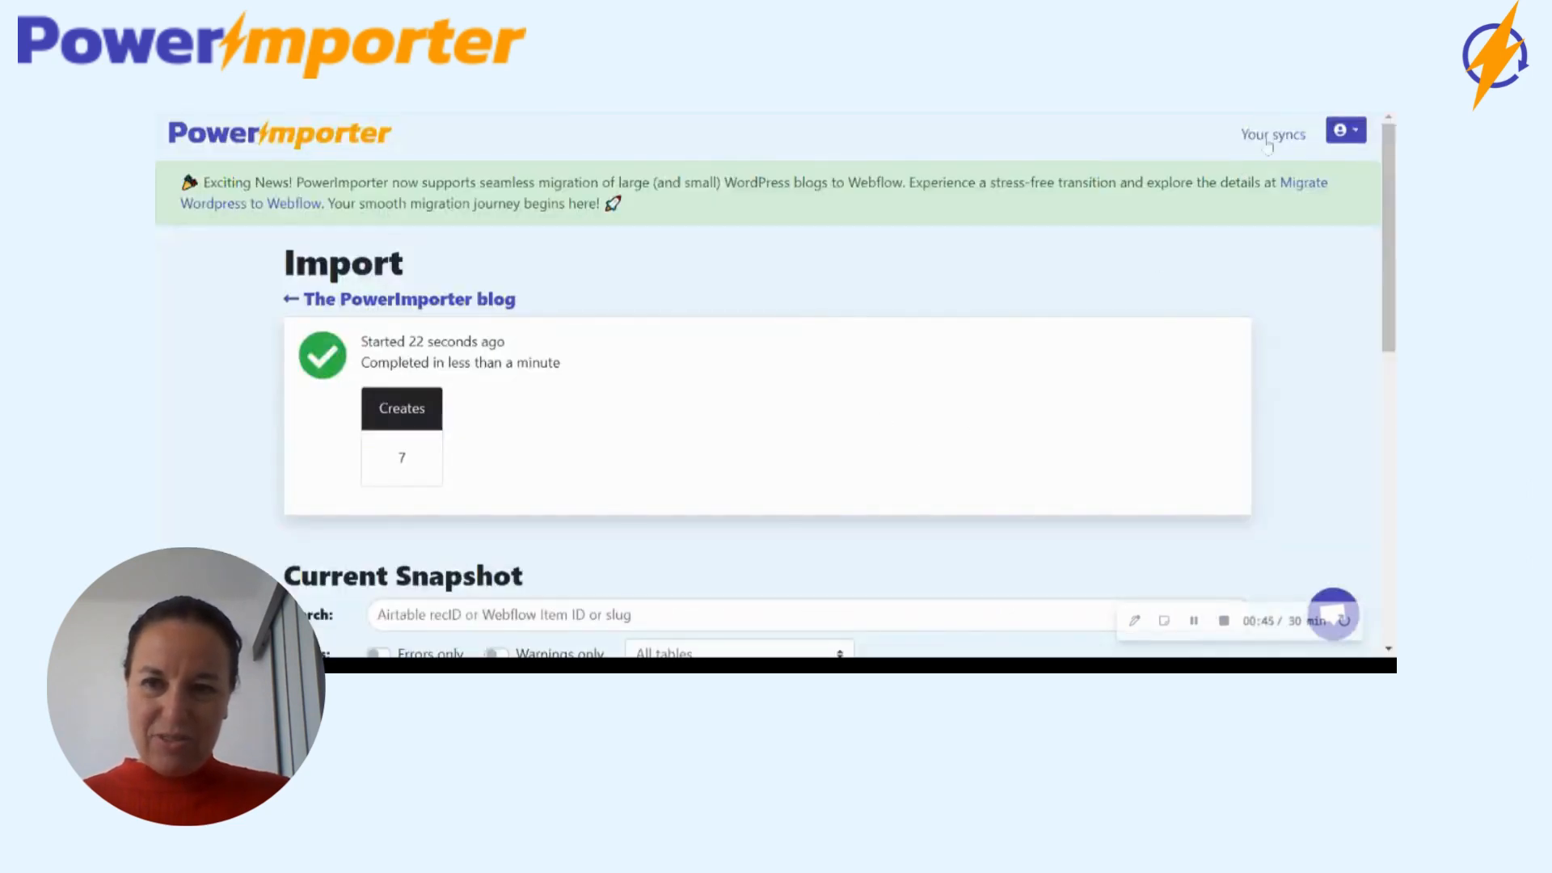
left_click(451, 298)
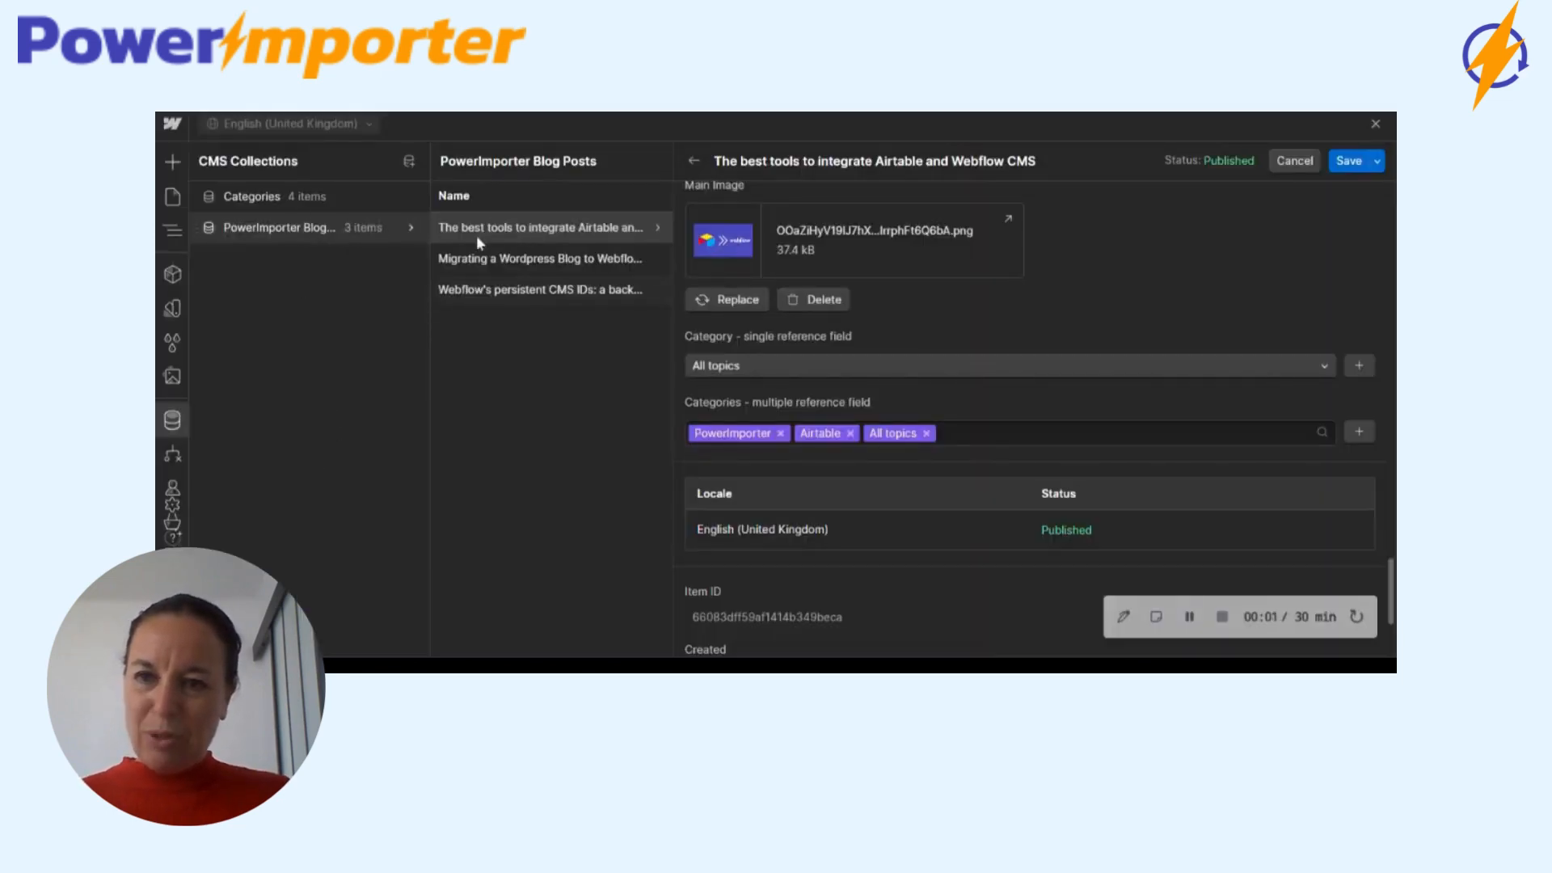
Step: In Webflow's PowerImporter Blog Posts collection, inspect the single and multiple category reference fields of the "Webflow's persistent CMS IDs" post
left_click(299, 227)
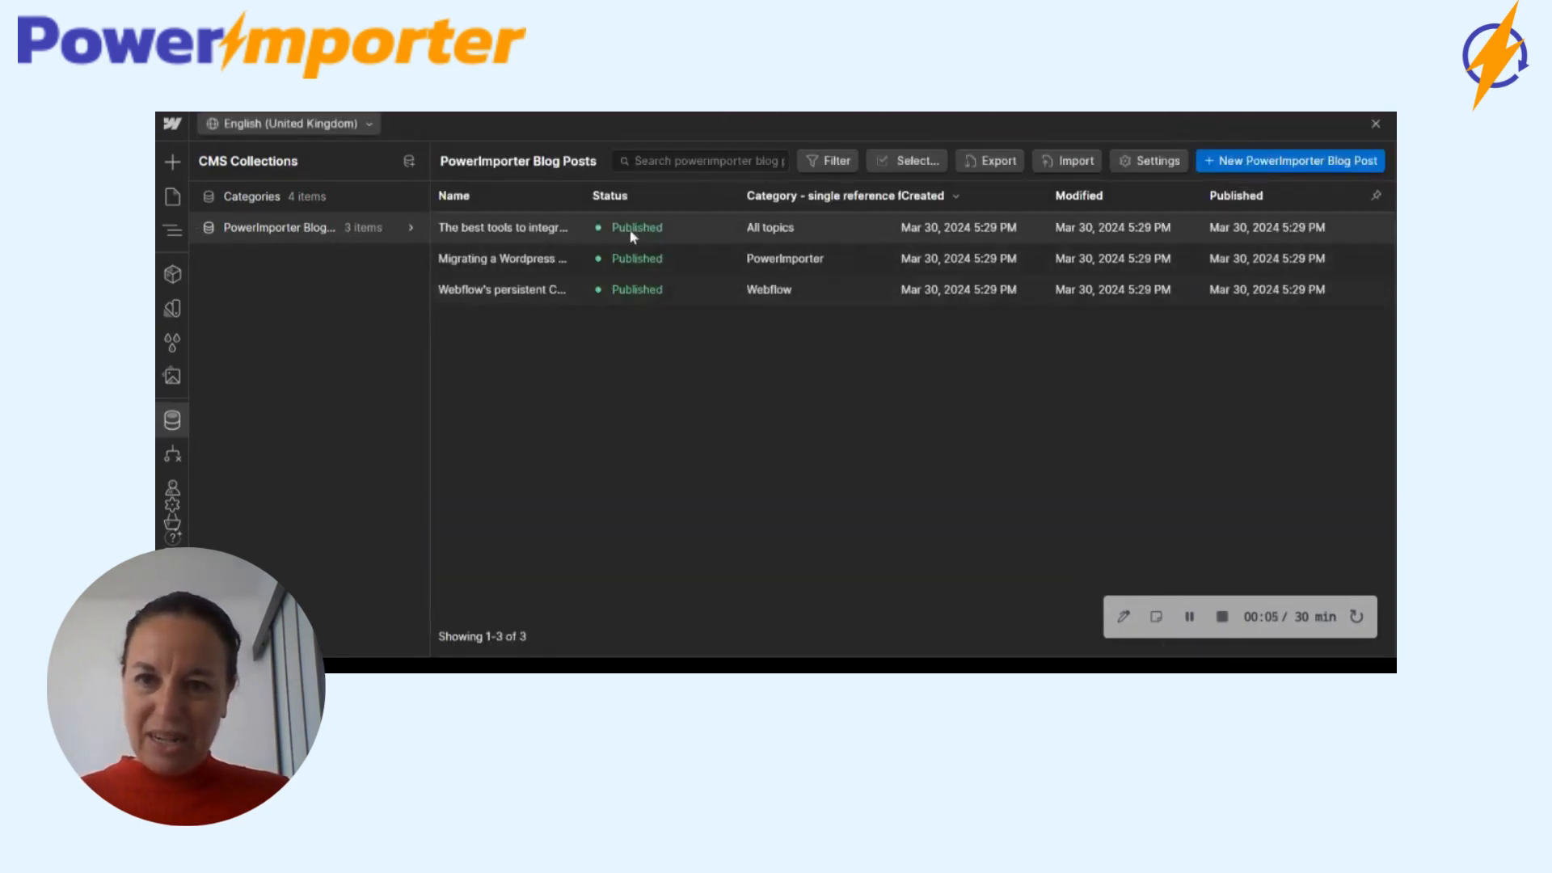
left_click(543, 292)
scroll(1031, 340, "down", 10)
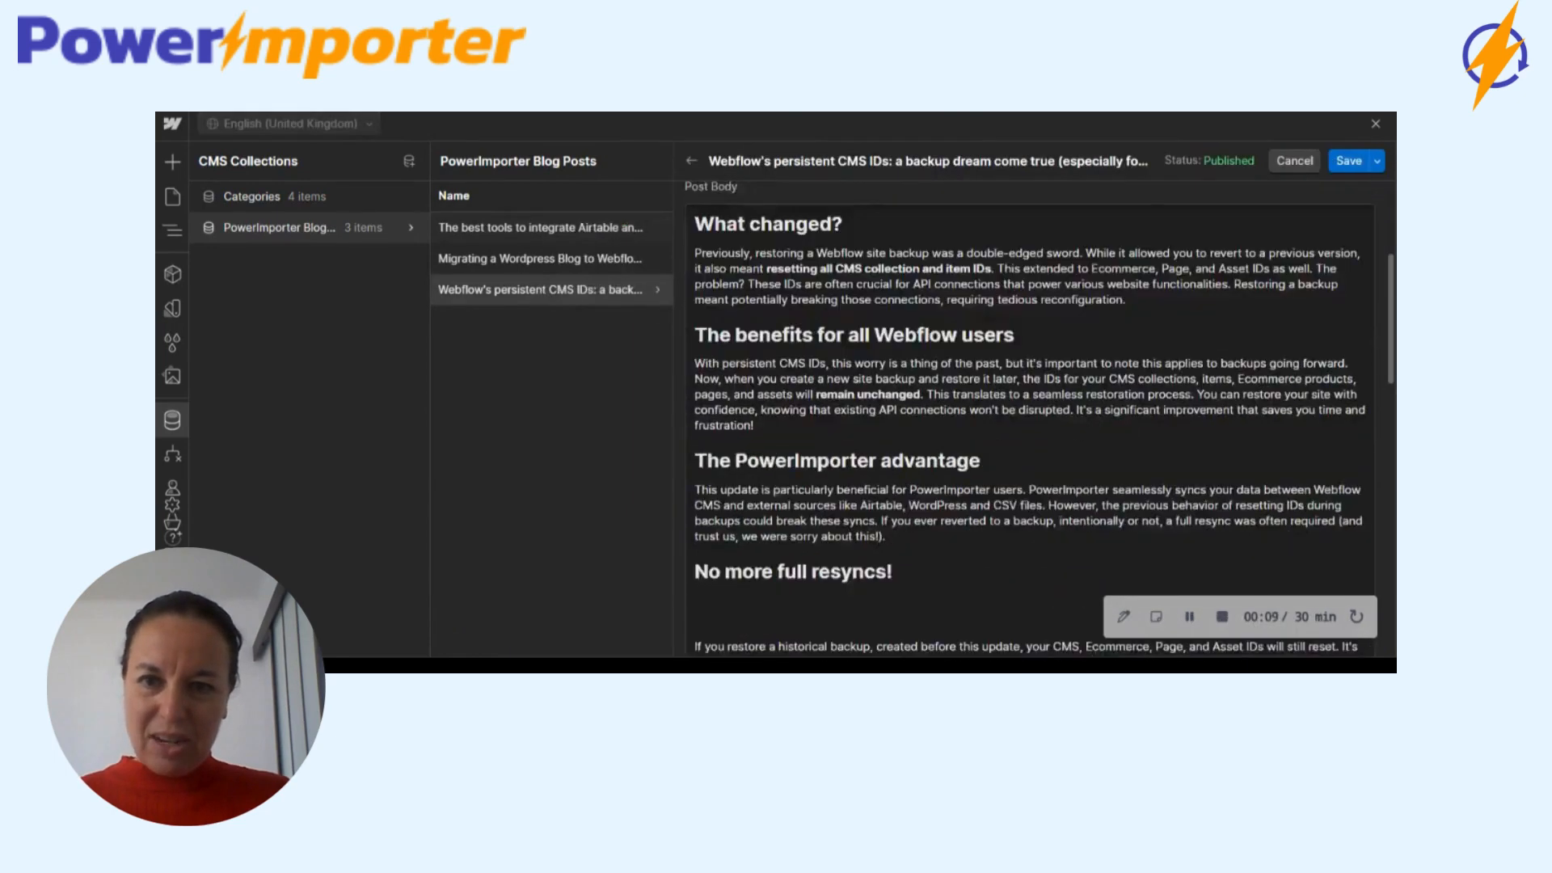
scroll(1031, 404, "down", 2)
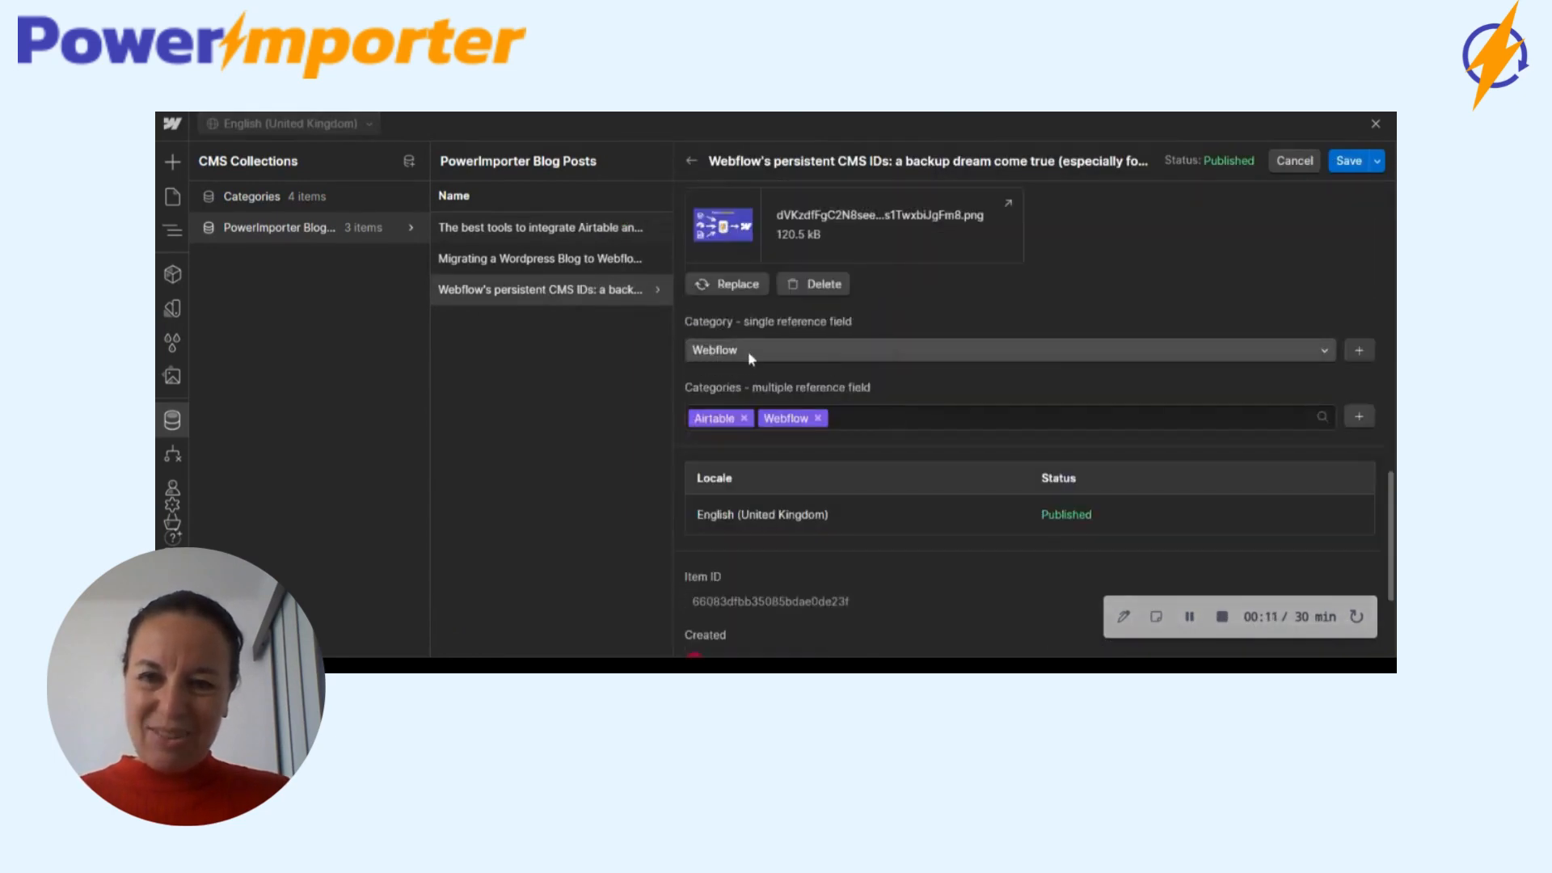
left_click(890, 351)
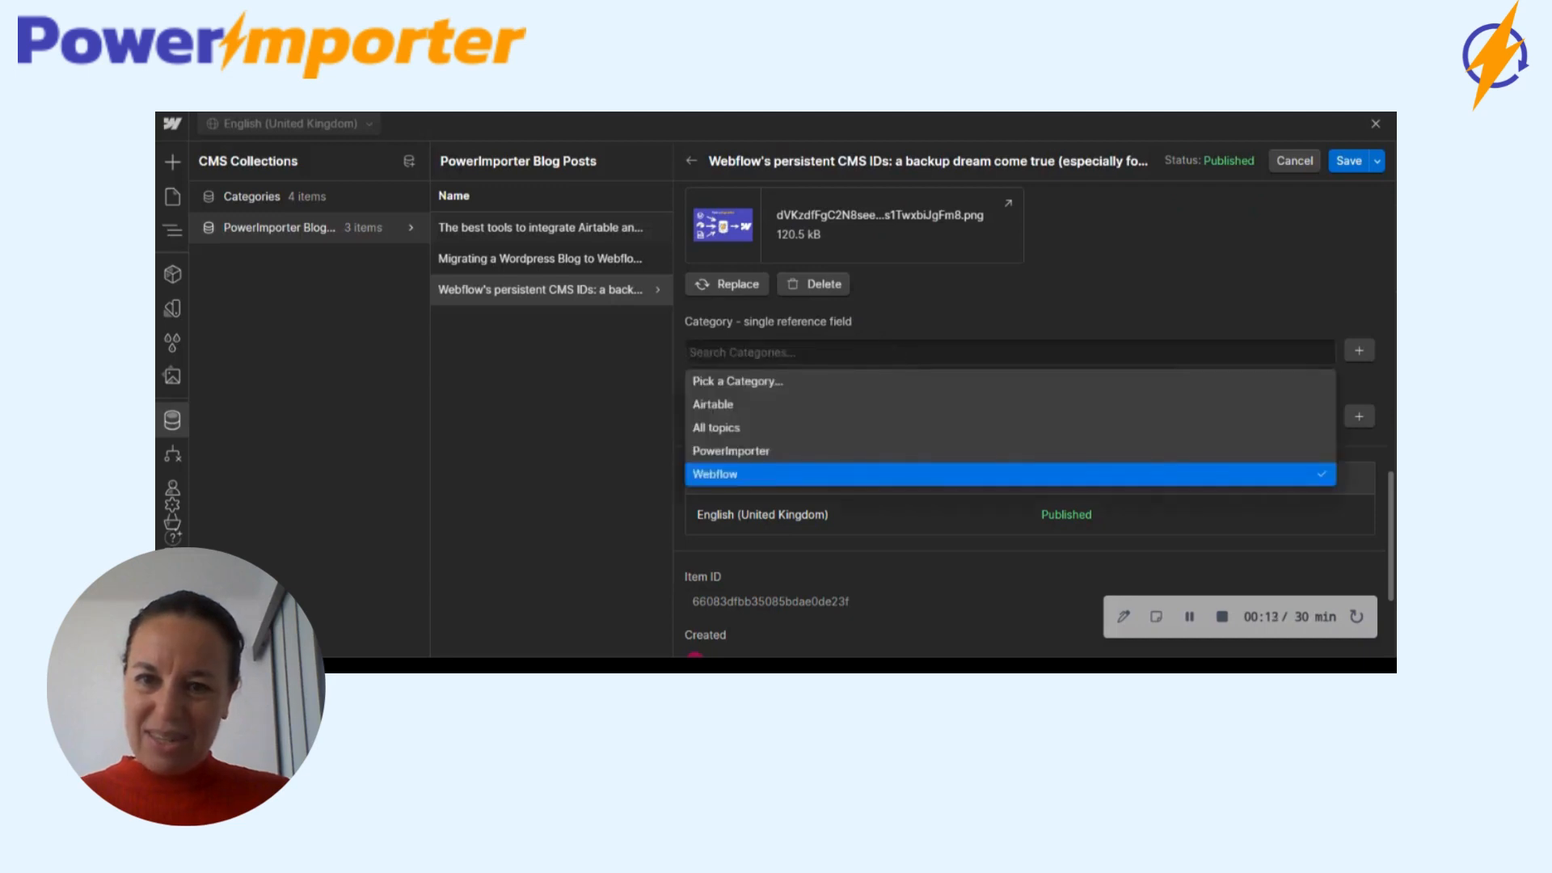
left_click(928, 316)
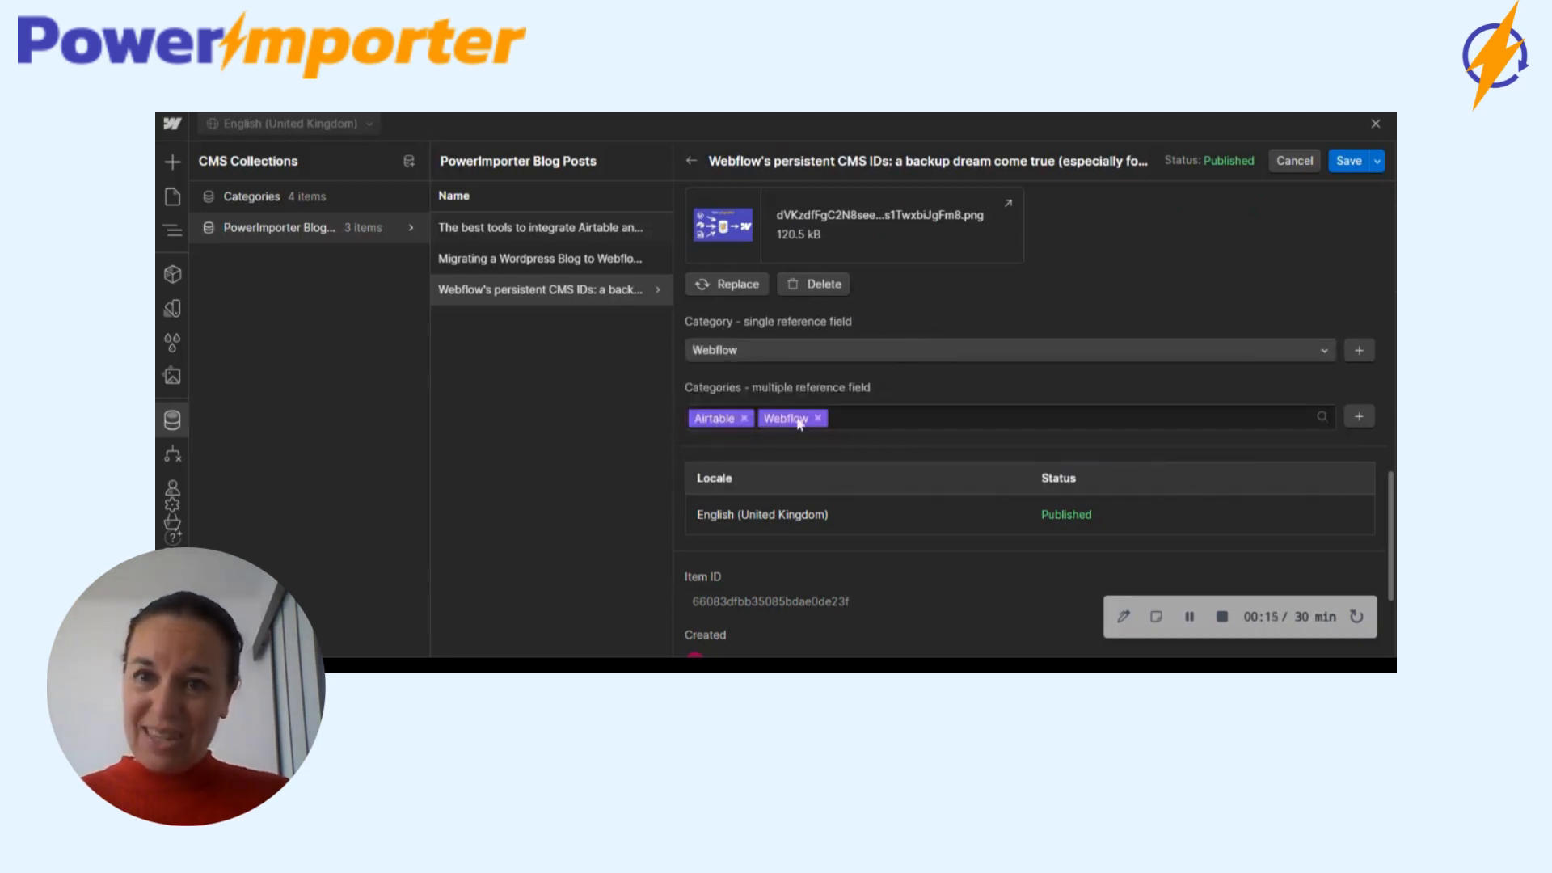
Step: Open "The best tools to integrate Airtable and Webflow CMS" post to inspect its category reference fields
left_click(500, 231)
scroll(847, 401, "down", 20)
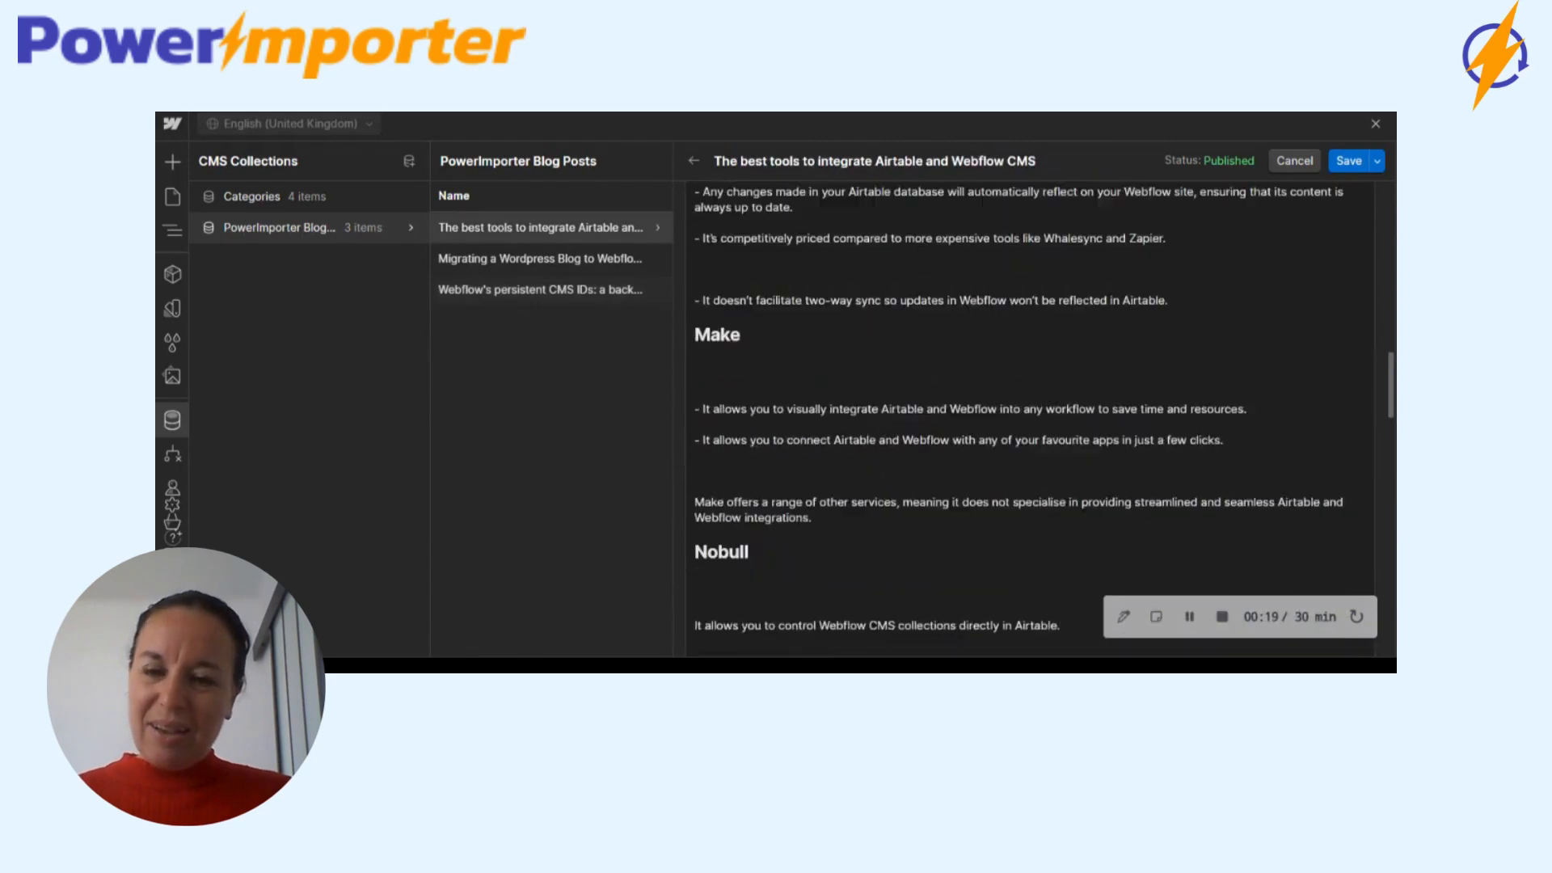